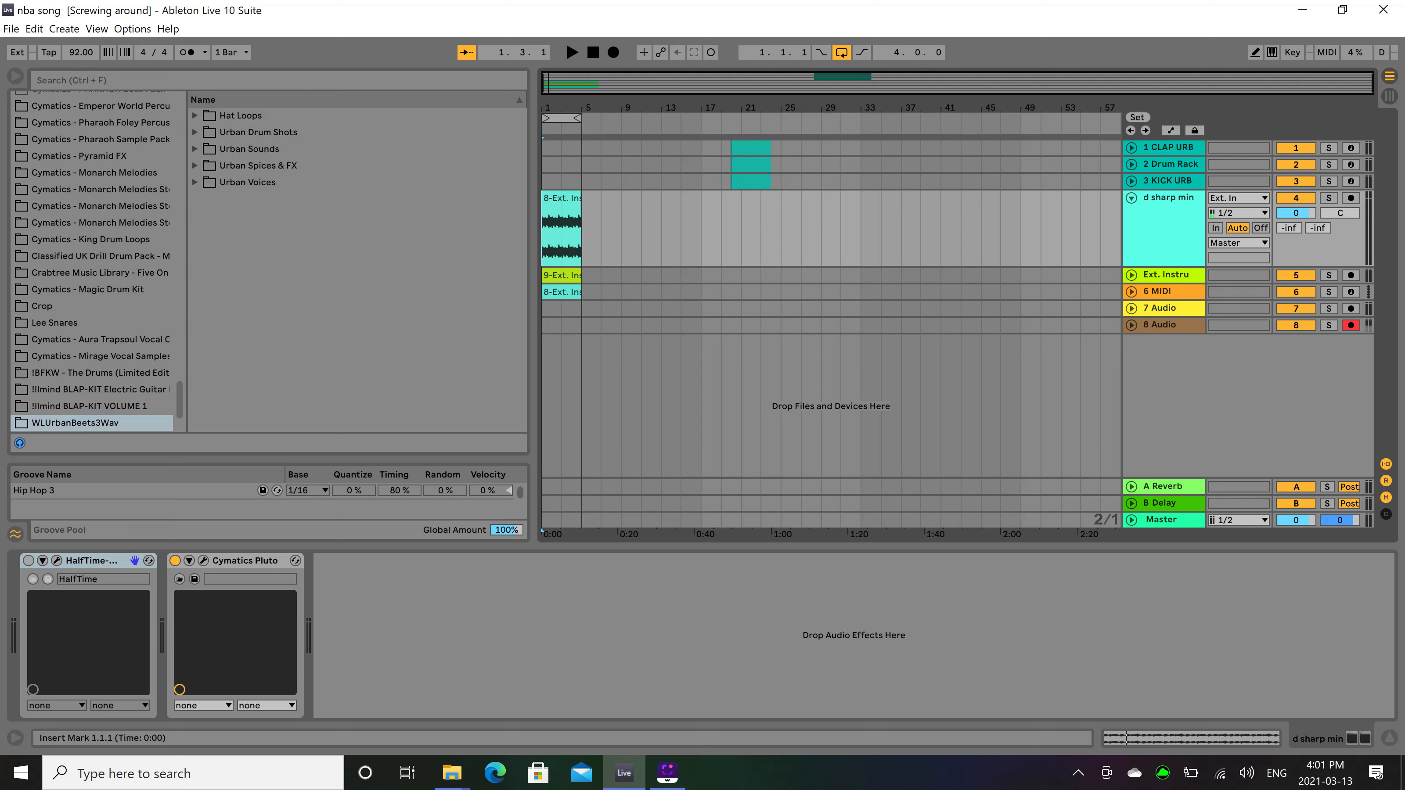
Play the existing melody loop on the d sharp min track from bar 1, then stop playback.
{"action": "left_click", "coordinate": [562, 207]}
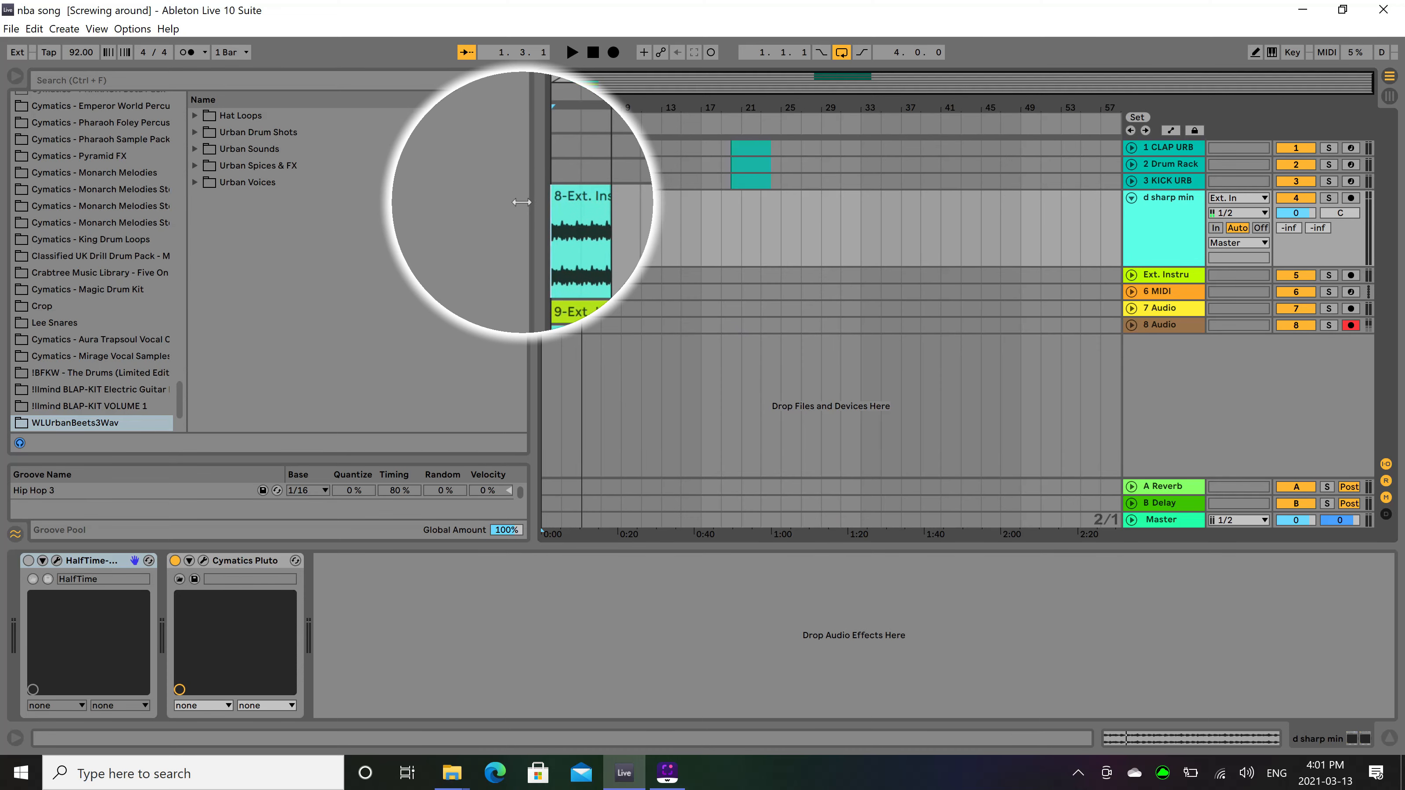
{"action": "left_click", "coordinate": [553, 208]}
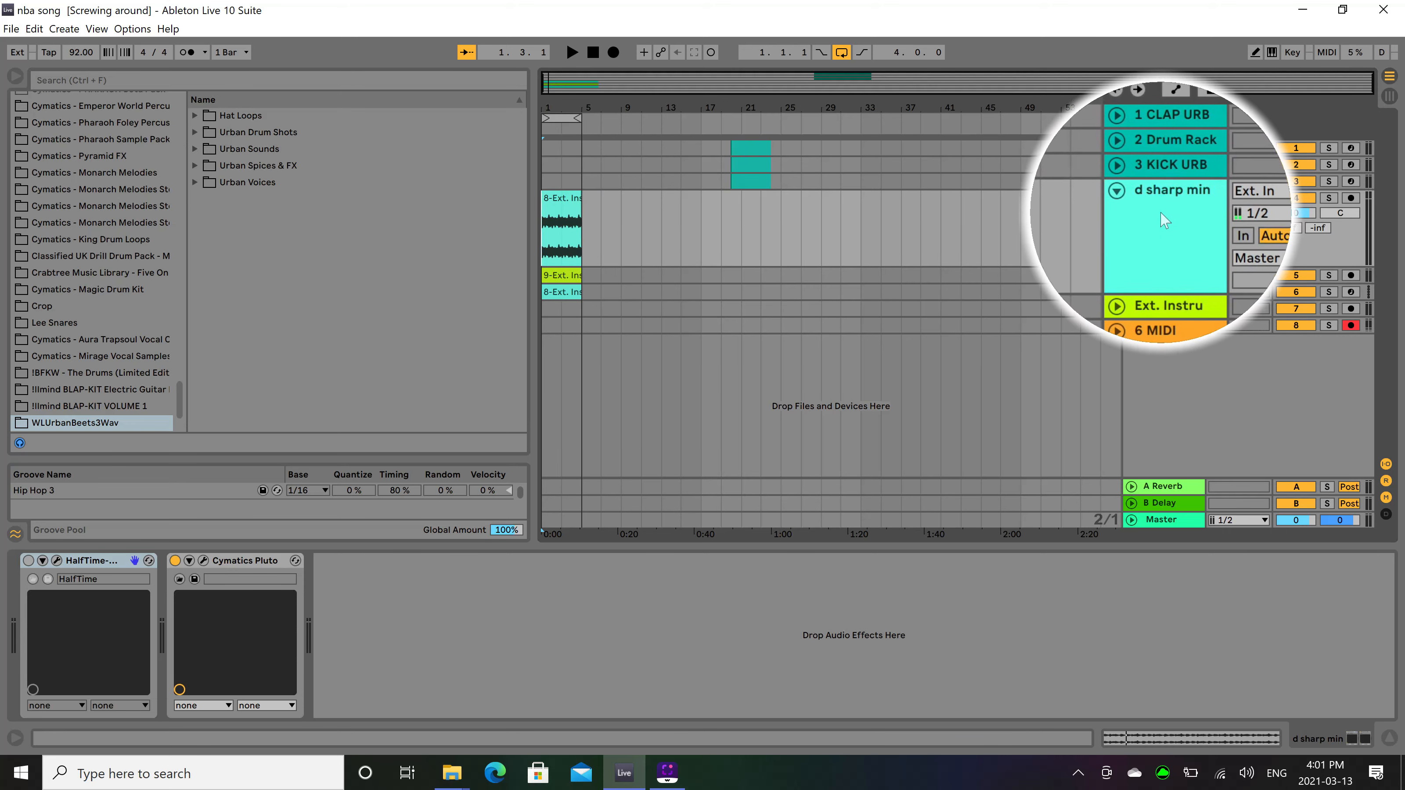
{"action": "key", "text": "space"}
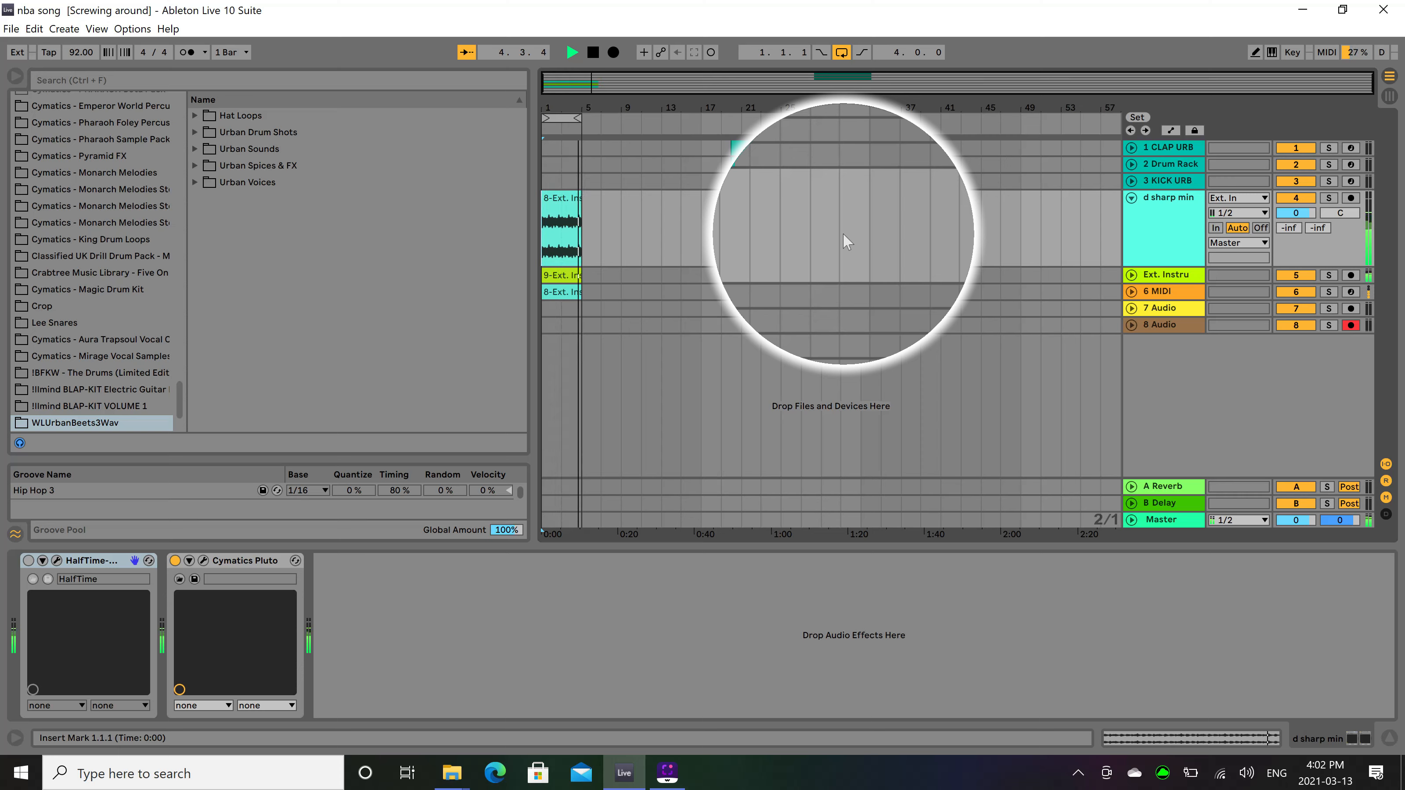
{"action": "key", "text": "space"}
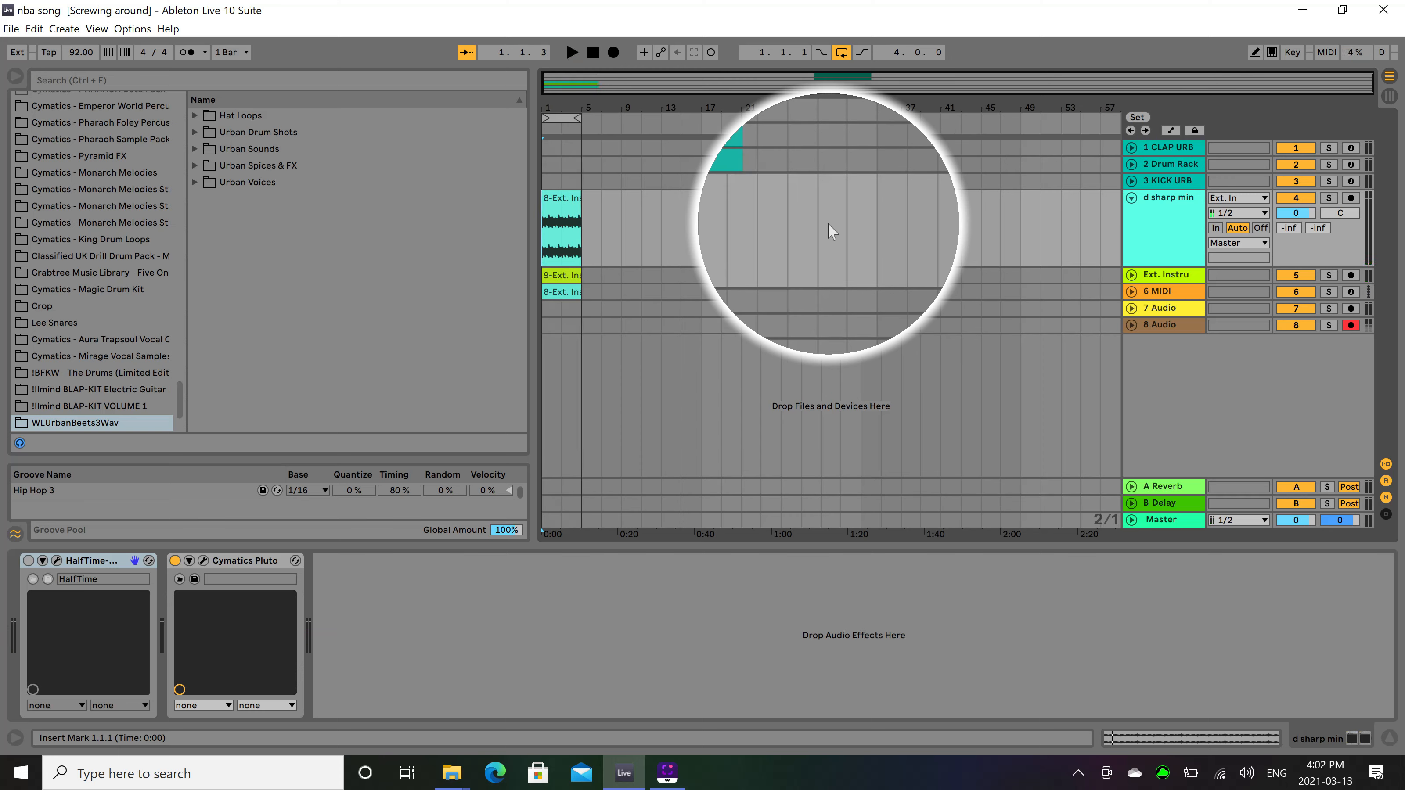
{"action": "left_click", "coordinate": [566, 209]}
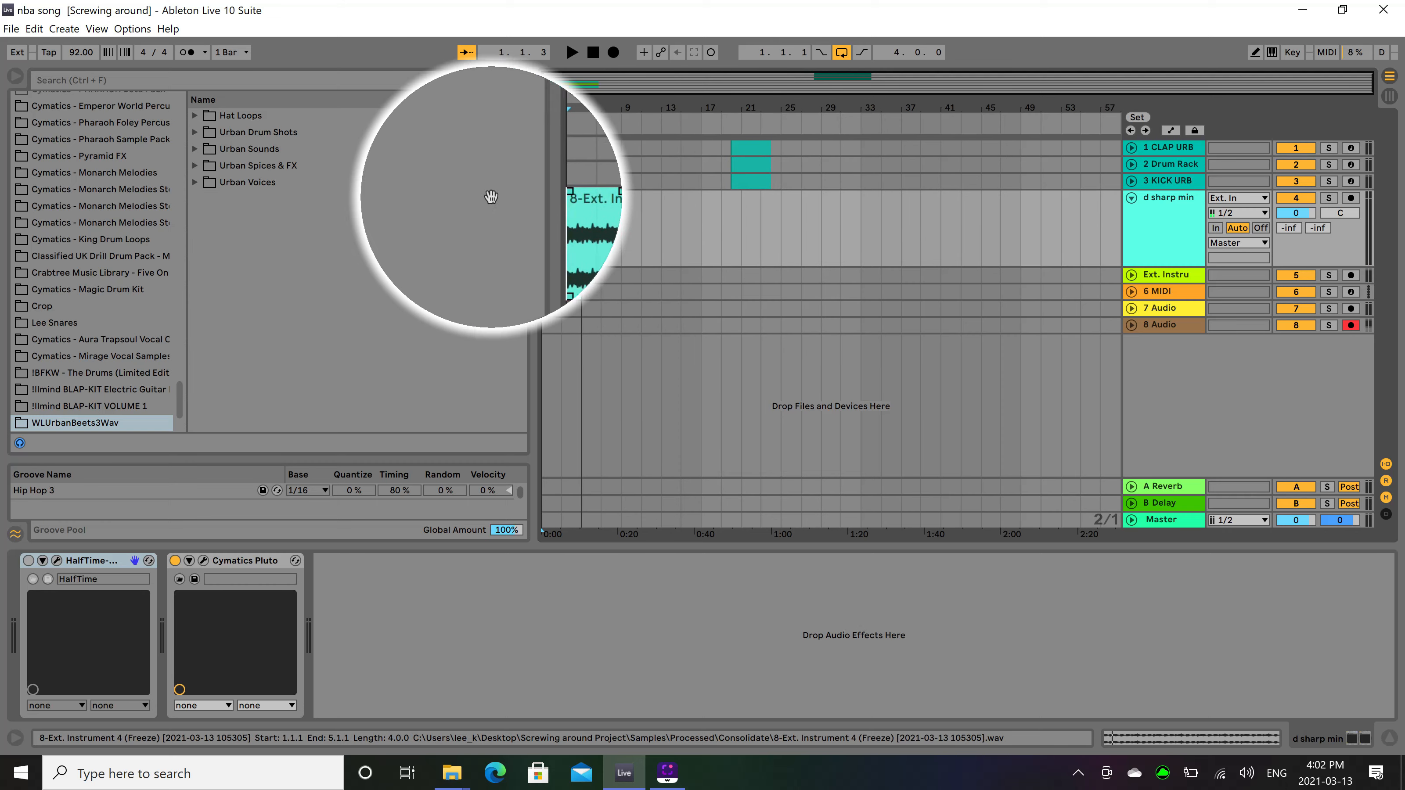
Insert a MIDI track below the KICK URB track and load the drum sampler.adv Sampler preset onto it.
{"action": "left_click", "coordinate": [1165, 186]}
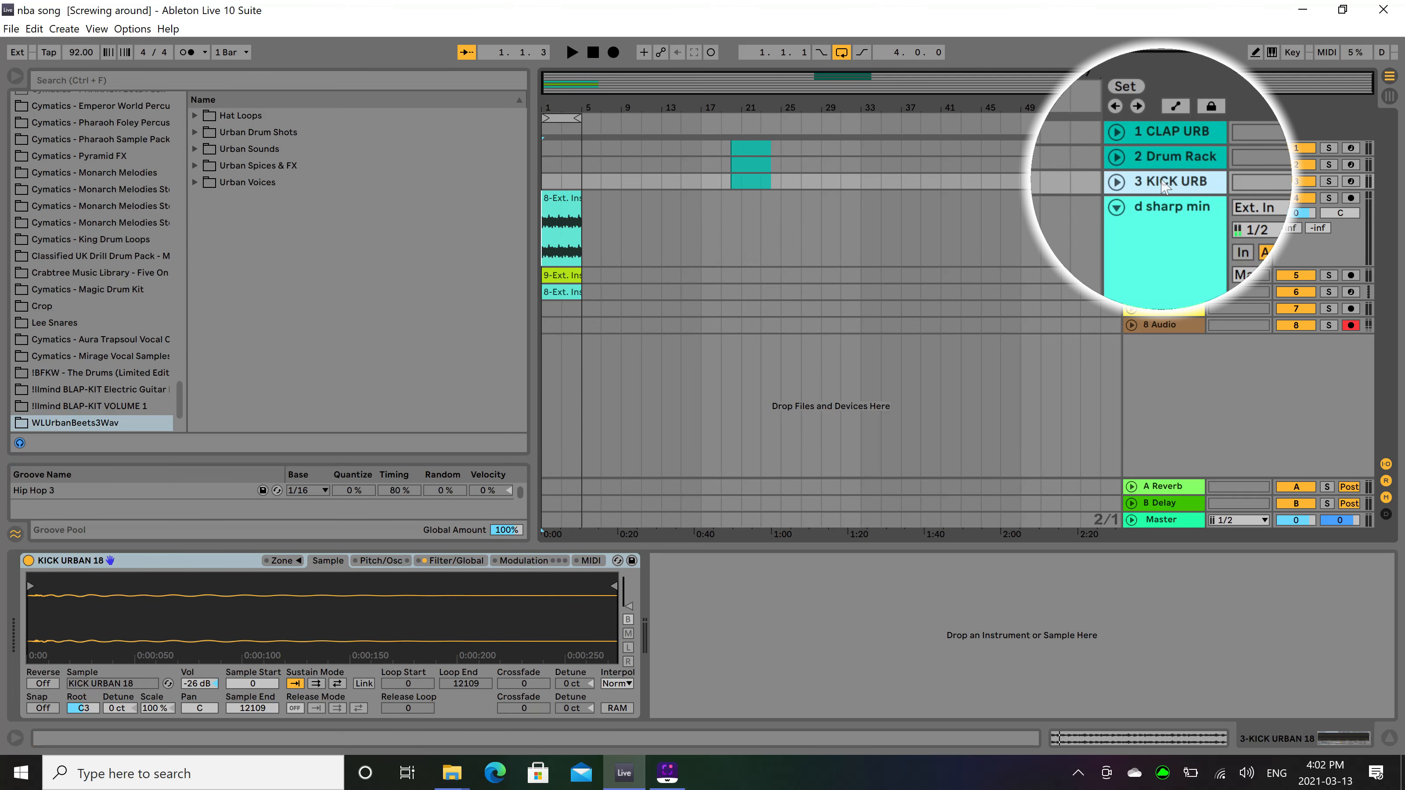
{"action": "key", "text": "ctrl+shift+t"}
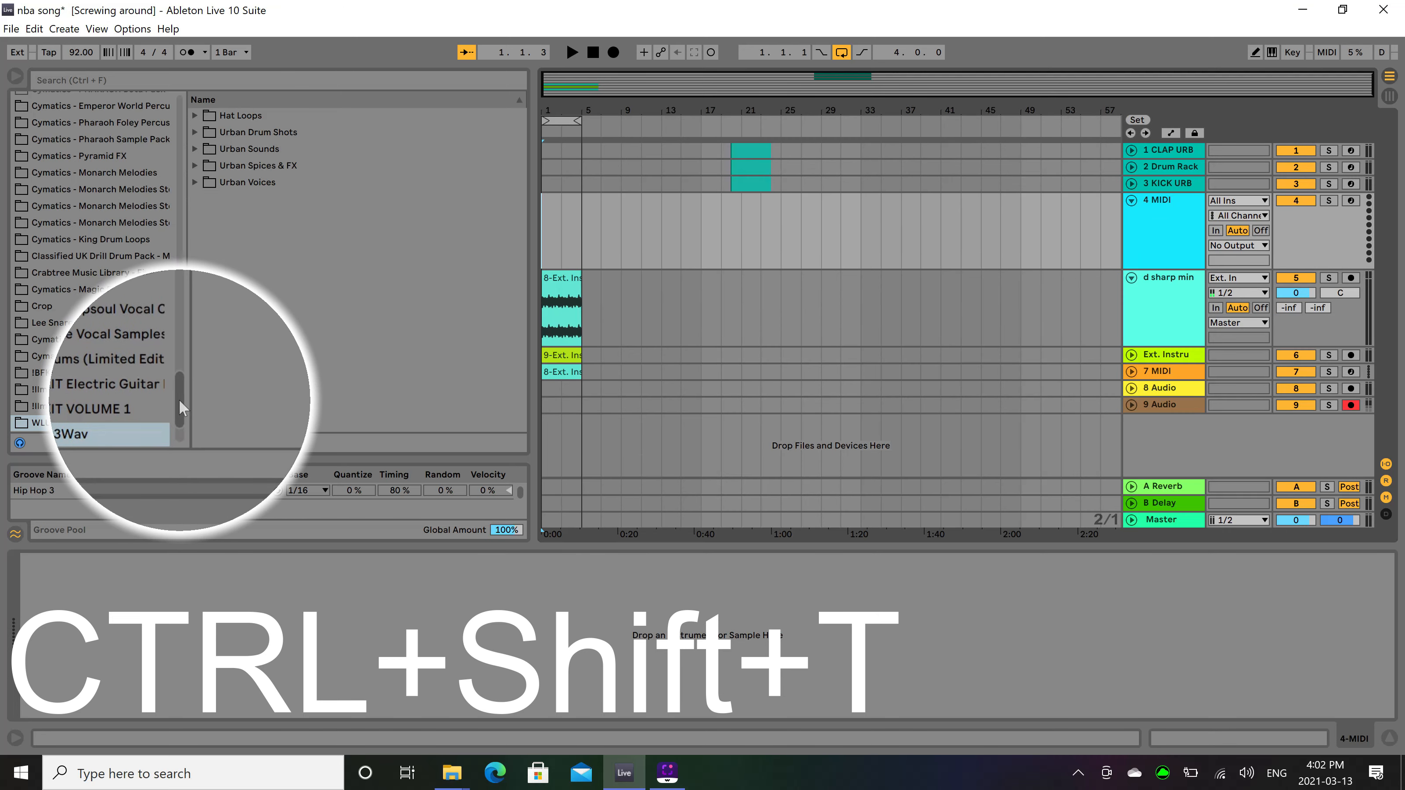
{"action": "left_click_drag", "start_coordinate": [182, 408], "coordinate": [179, 113]}
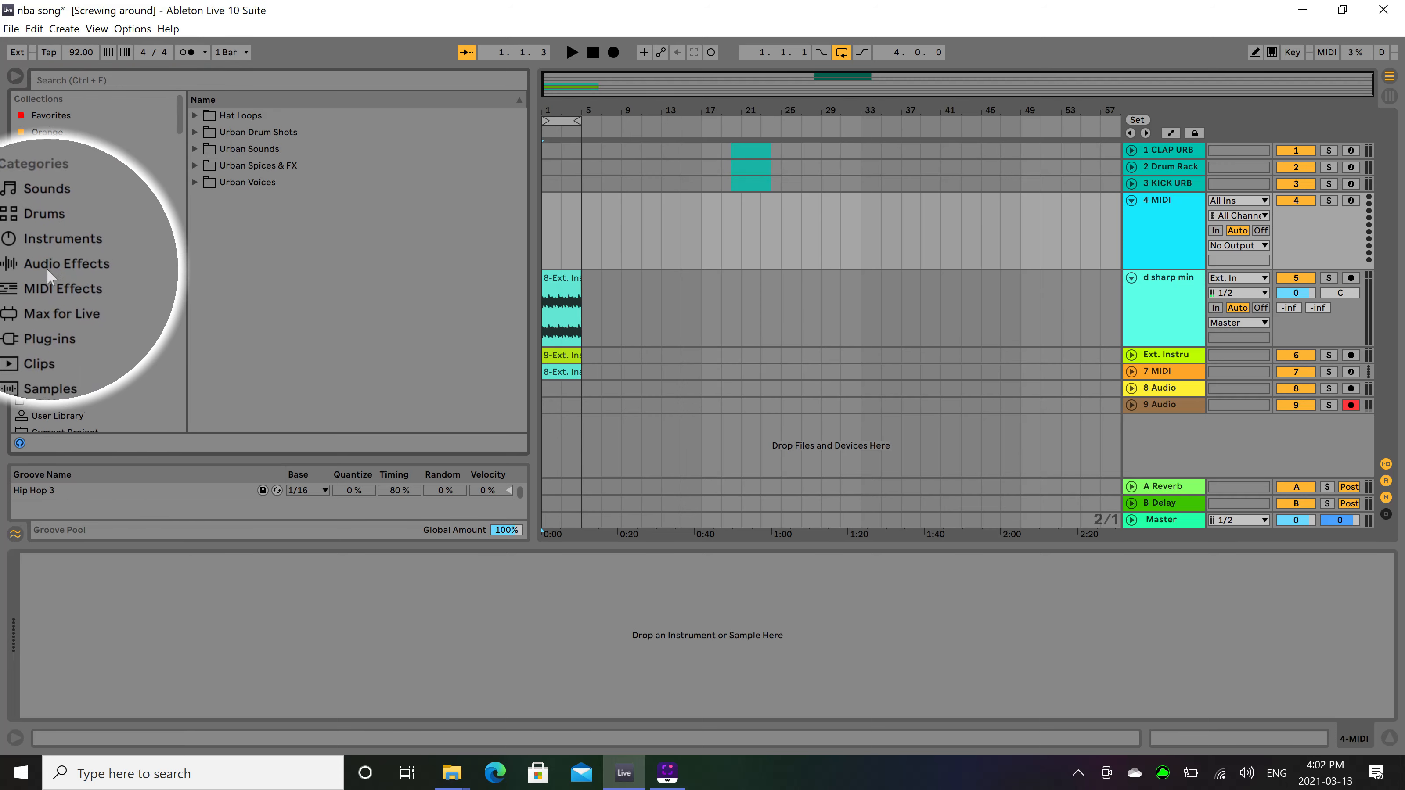
{"action": "left_click", "coordinate": [47, 249]}
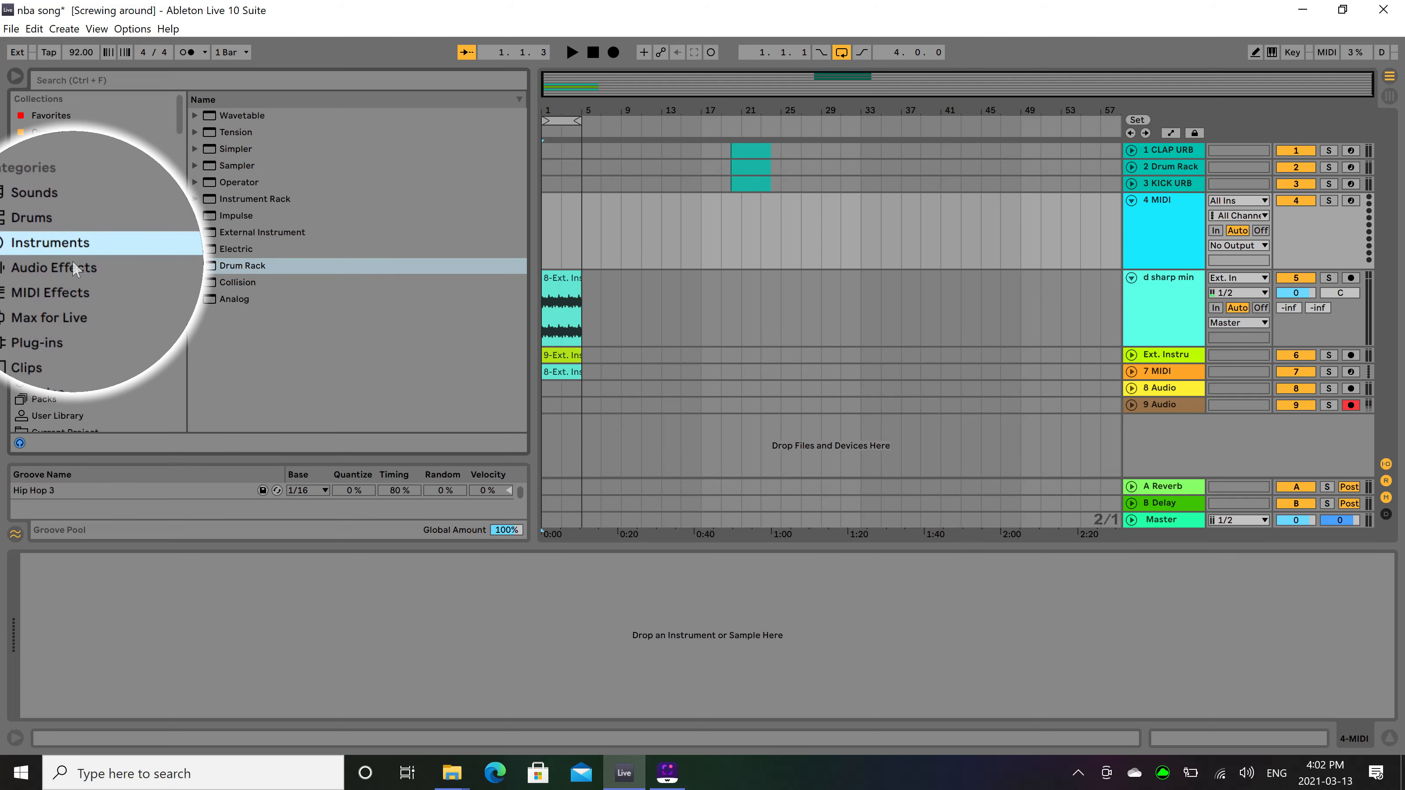
{"action": "left_click", "coordinate": [207, 166]}
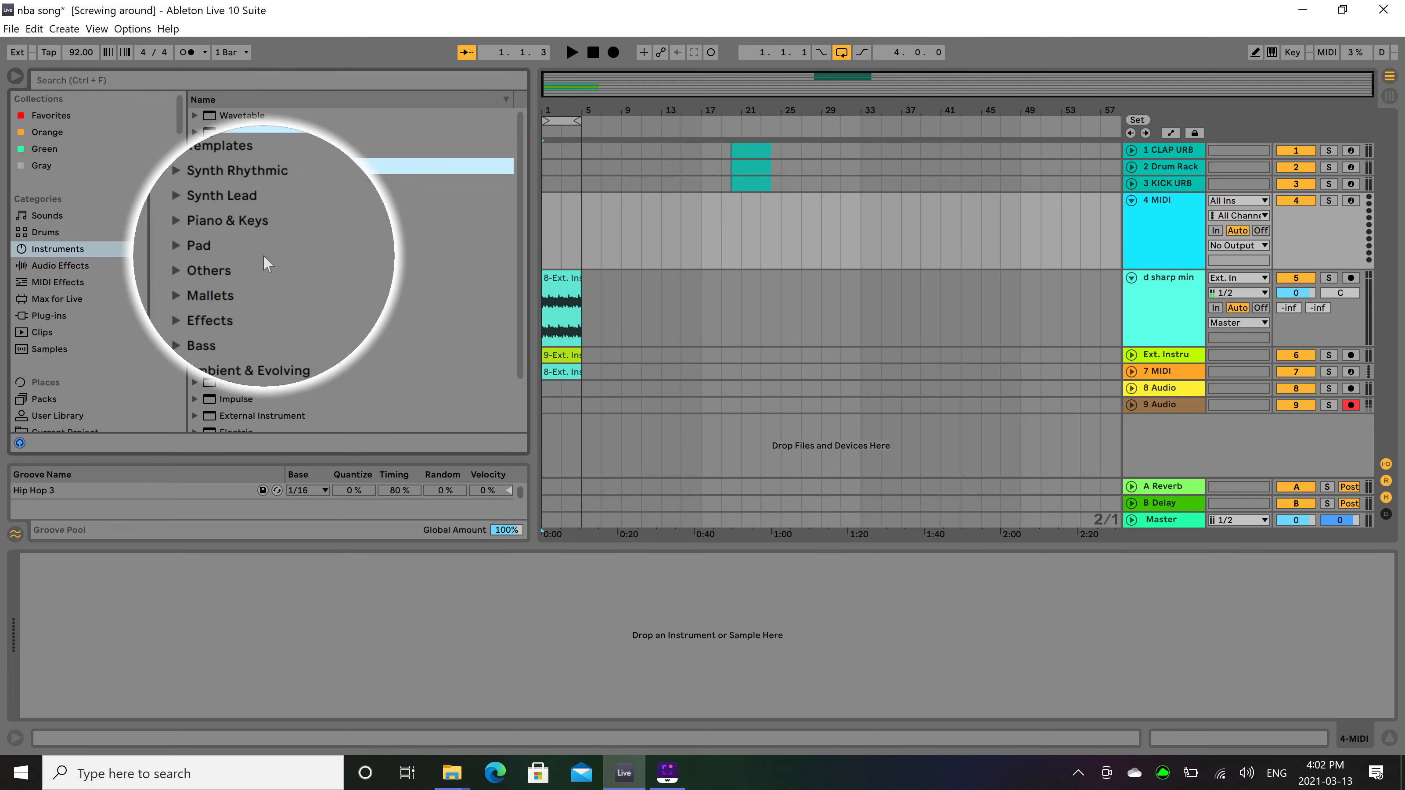
{"action": "left_click_drag", "start_coordinate": [268, 353], "coordinate": [670, 232]}
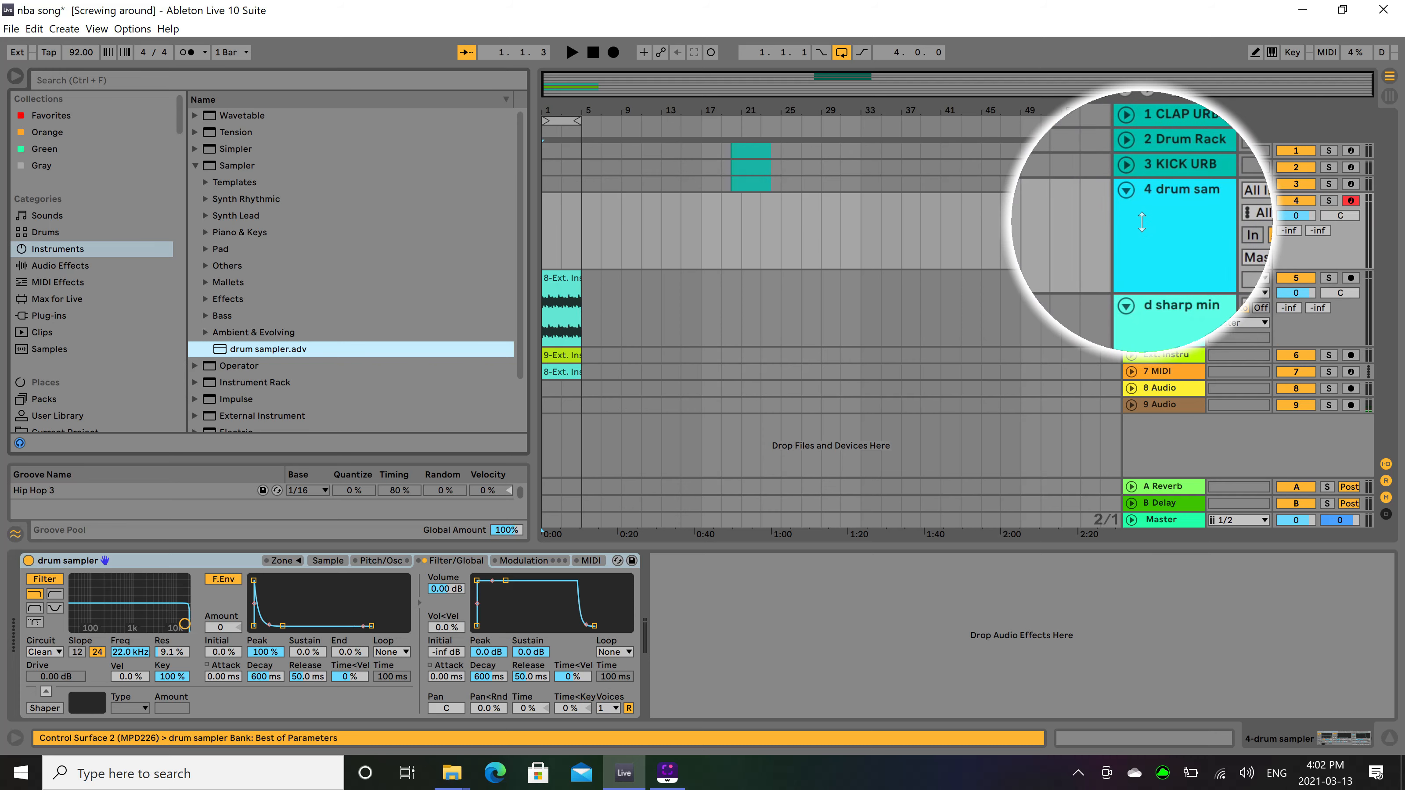
Duplicate the drum sampler track five times.
{"action": "key", "text": "ctrl+d"}
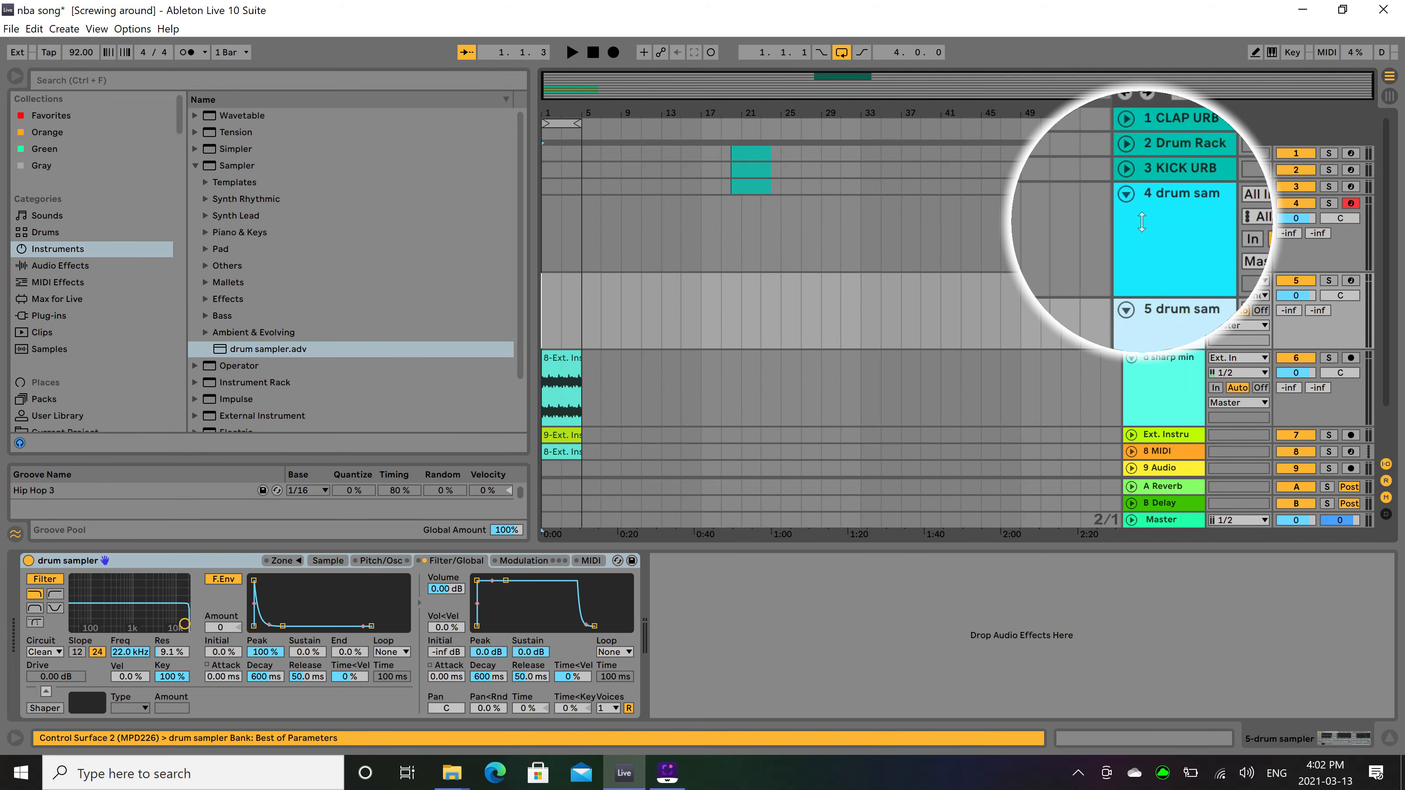
{"action": "key", "text": "ctrl+d"}
{"action": "key", "text": "ctrl+d"}
{"action": "key", "text": "ctrl+d"}
{"action": "key", "text": "ctrl+d"}
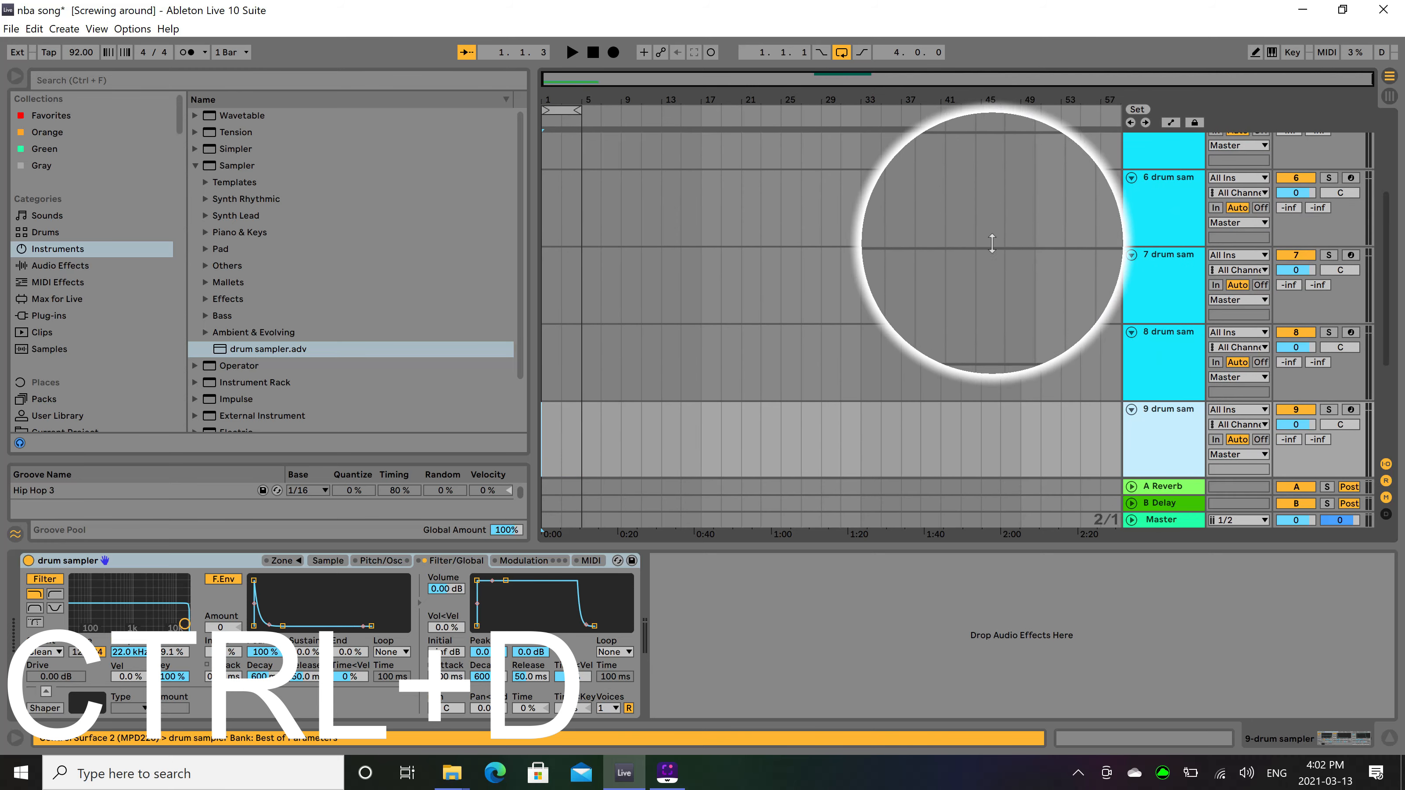
Open the WLUrbanBeets3Wav sample folder and set Vol<Vel to 100 % in the first drum sampler, on track 4.
{"action": "scroll", "coordinate": [977, 258], "scroll_direction": "up", "scroll_amount": 5}
{"action": "left_click", "coordinate": [547, 222]}
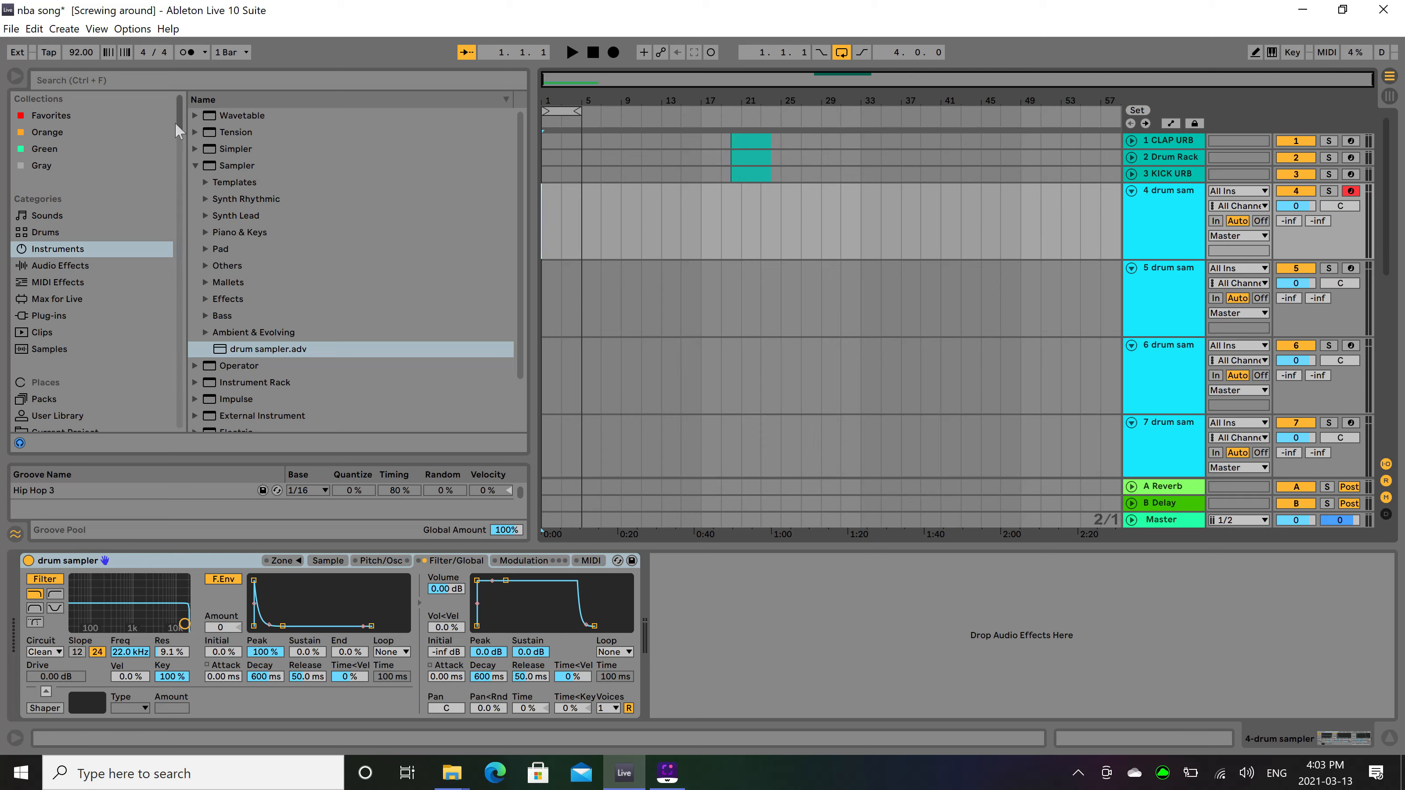
{"action": "left_click_drag", "start_coordinate": [178, 124], "coordinate": [149, 429]}
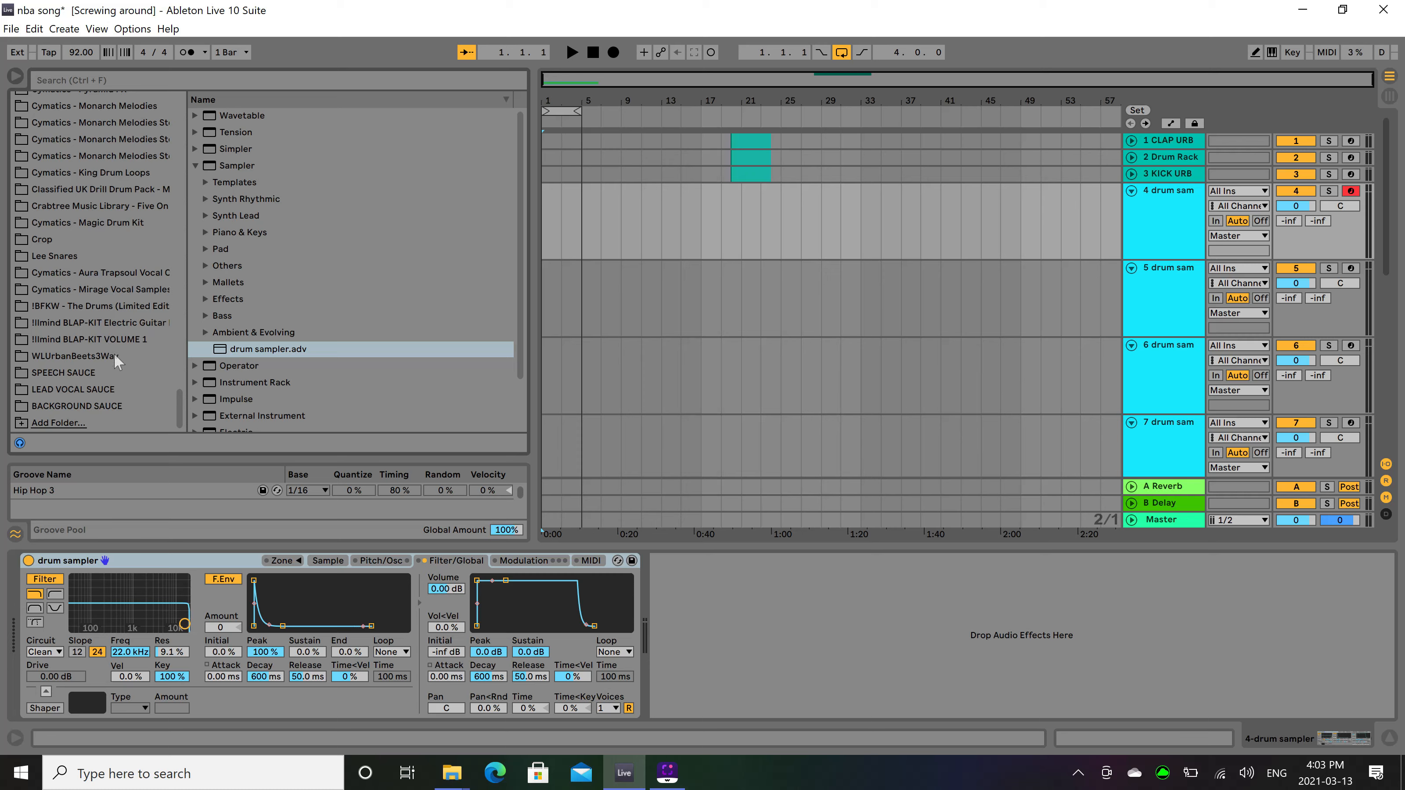
{"action": "left_click", "coordinate": [98, 357]}
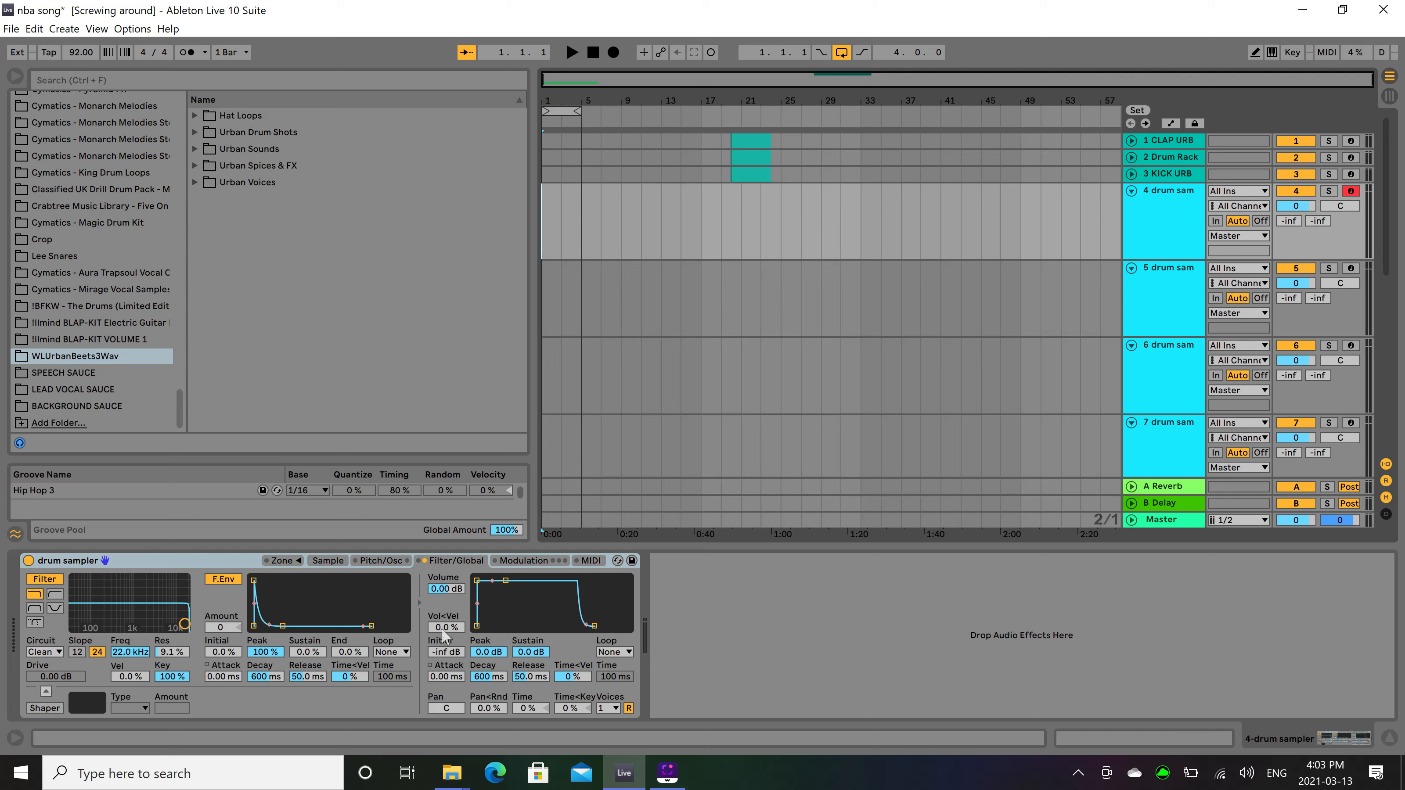
{"action": "left_click_drag", "start_coordinate": [447, 628], "coordinate": [447, 554]}
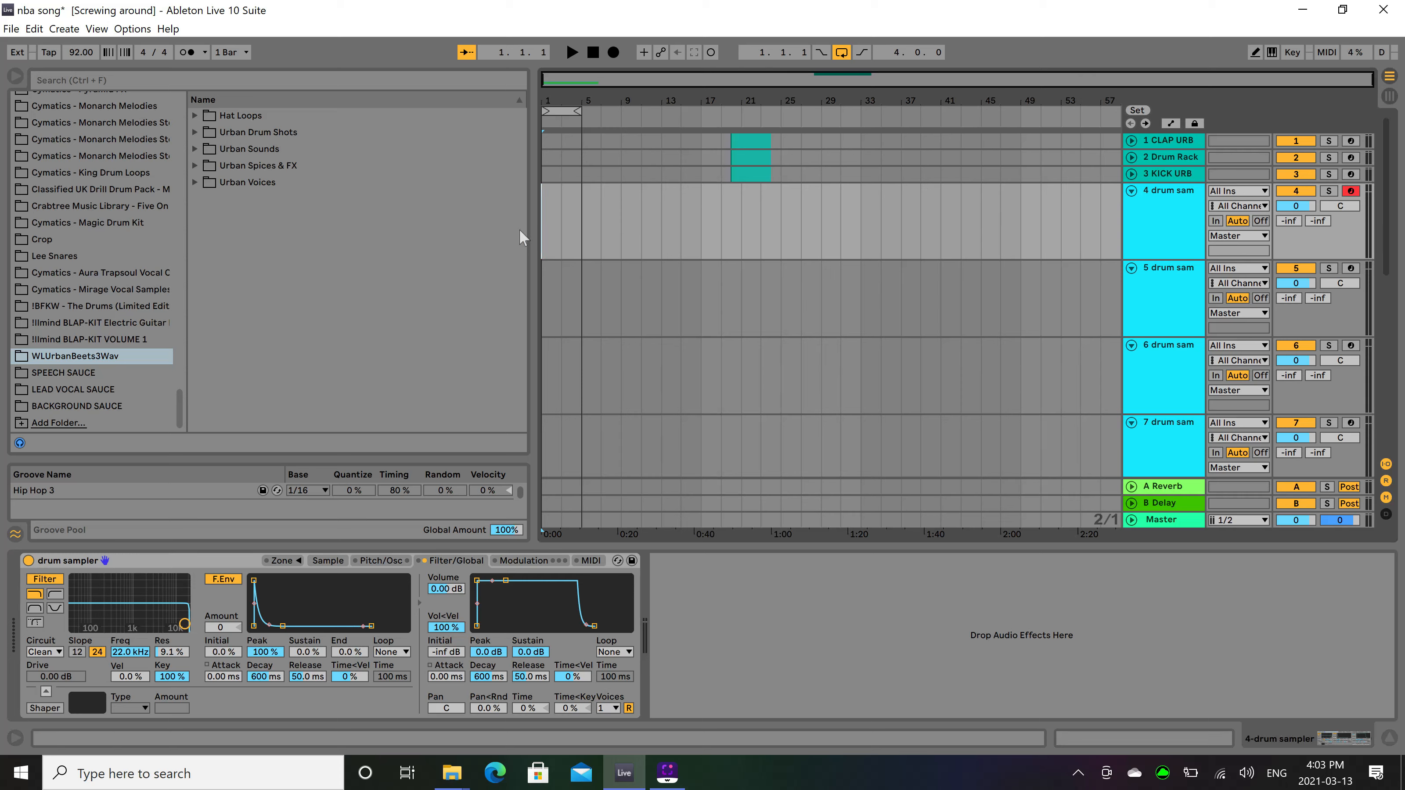
Expand the Urban Drum Shots folder and its Snares subfolder in the sample library.
{"action": "left_click", "coordinate": [195, 147]}
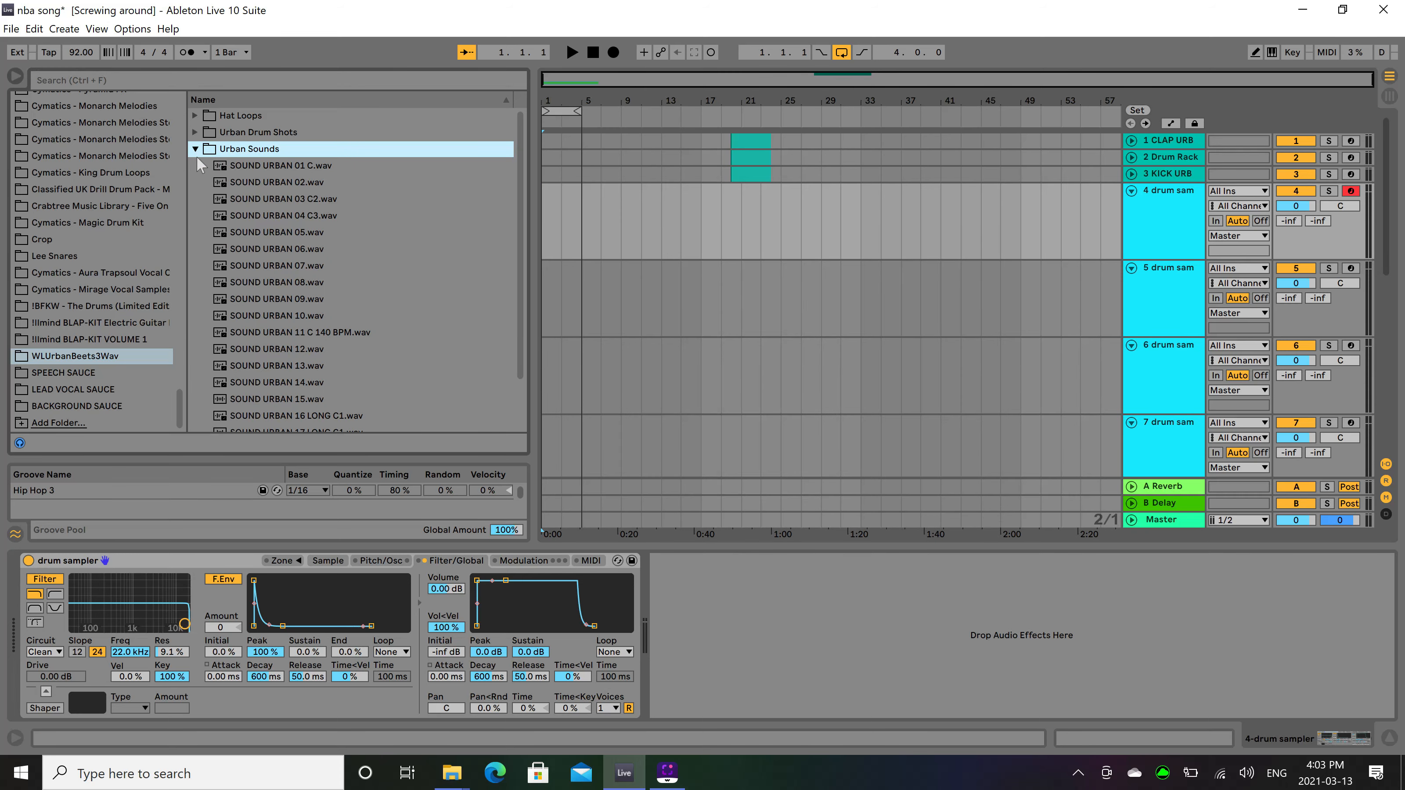
{"action": "left_click", "coordinate": [196, 132]}
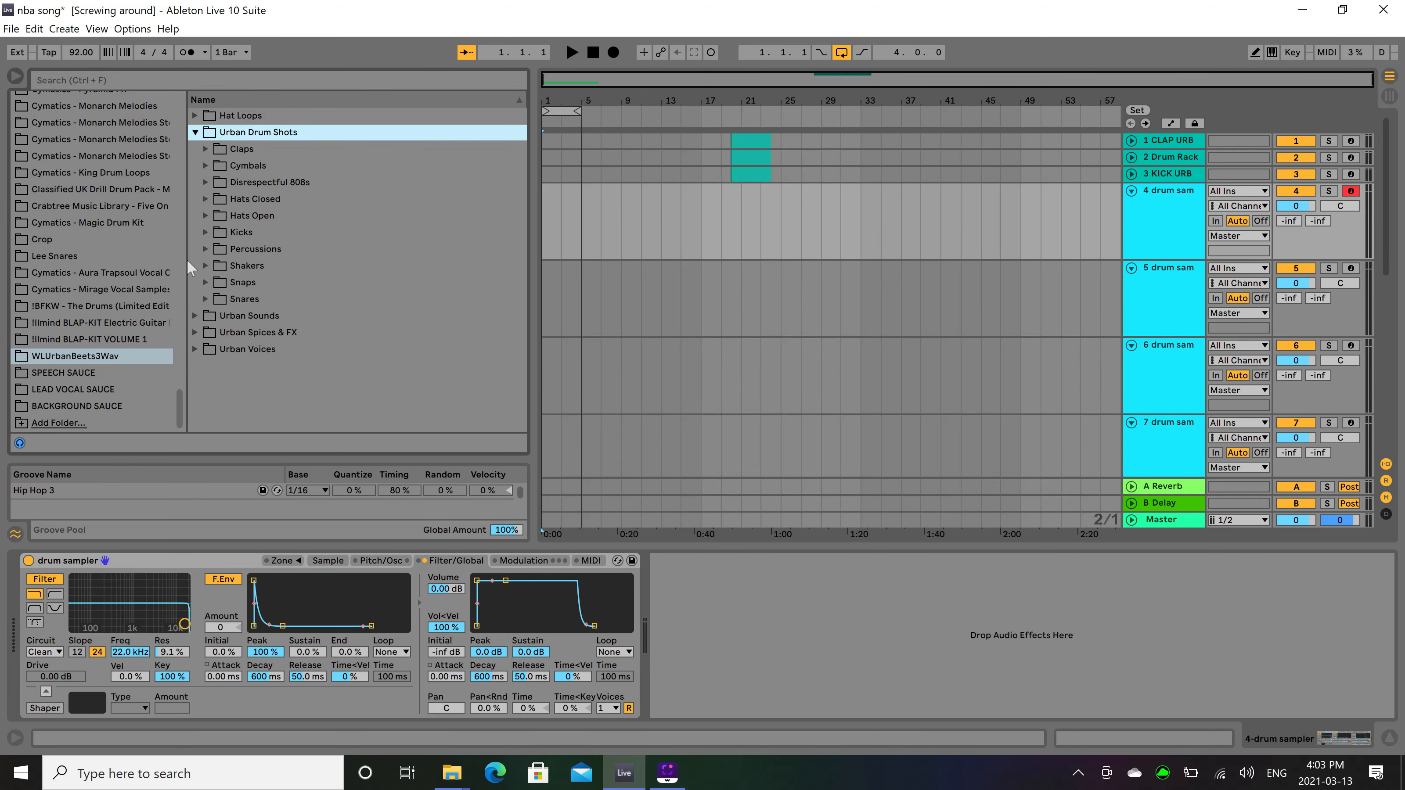
{"action": "left_click", "coordinate": [205, 300]}
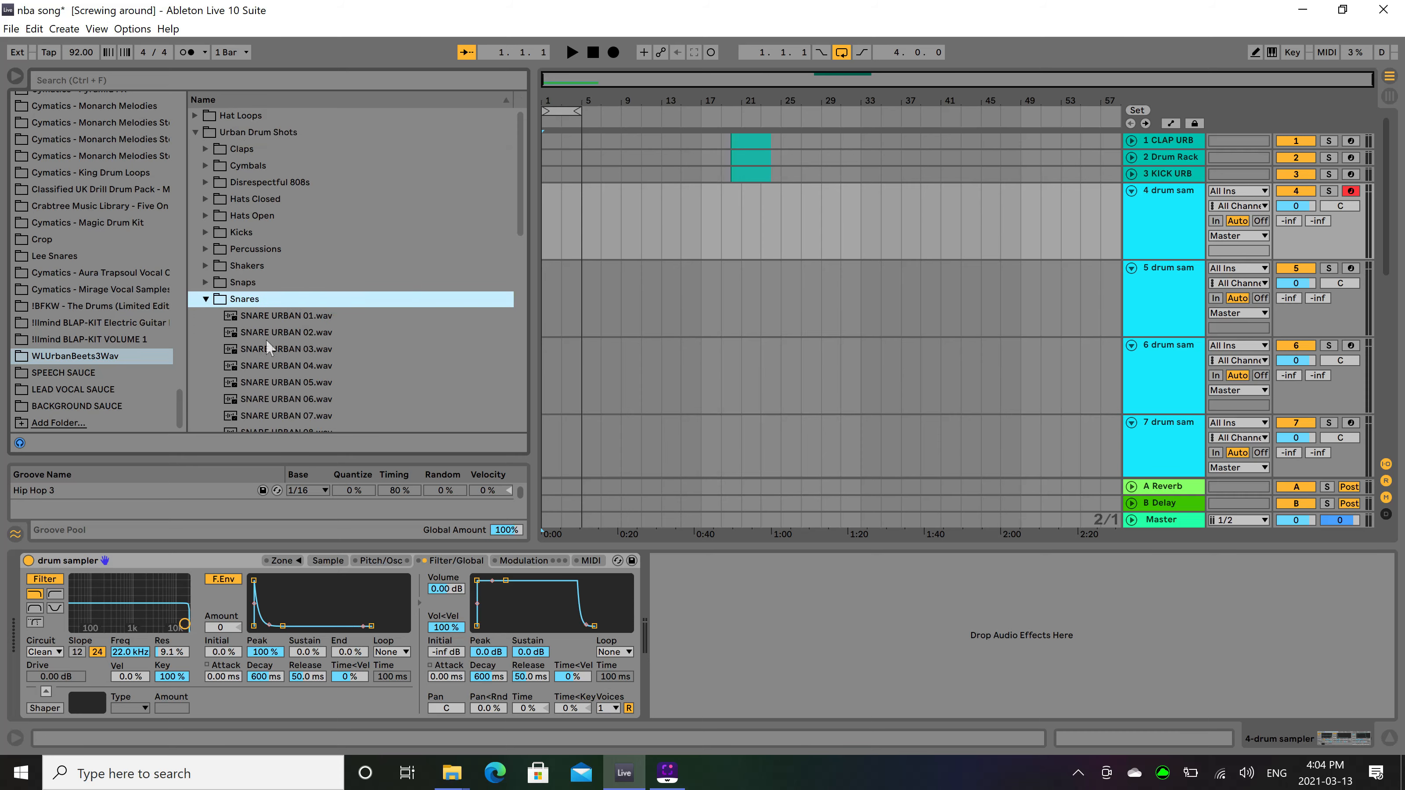
Audition the SNARE URBAN samples between 01 and 07, both with the song playing and on their own.
{"action": "key", "text": "space"}
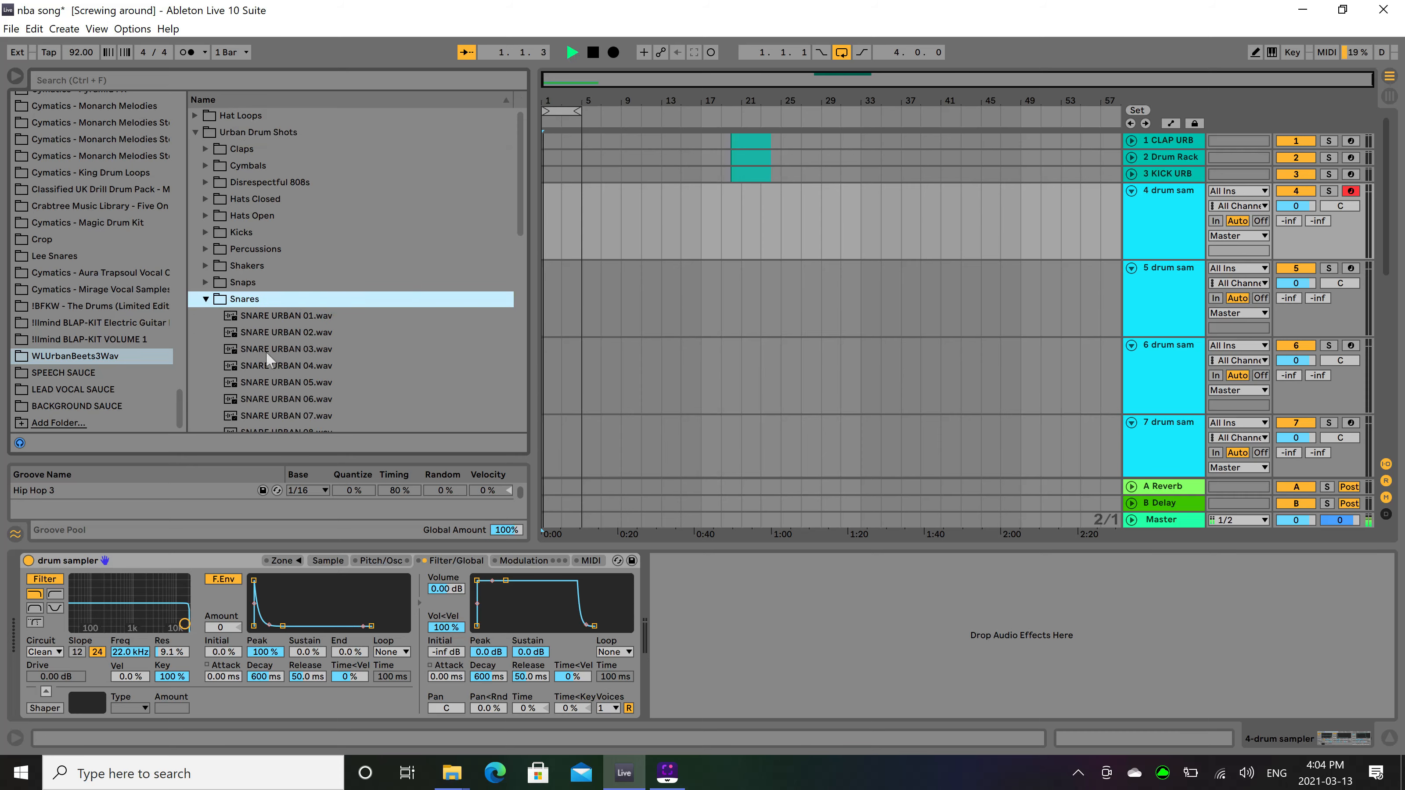
{"action": "left_click", "coordinate": [278, 348]}
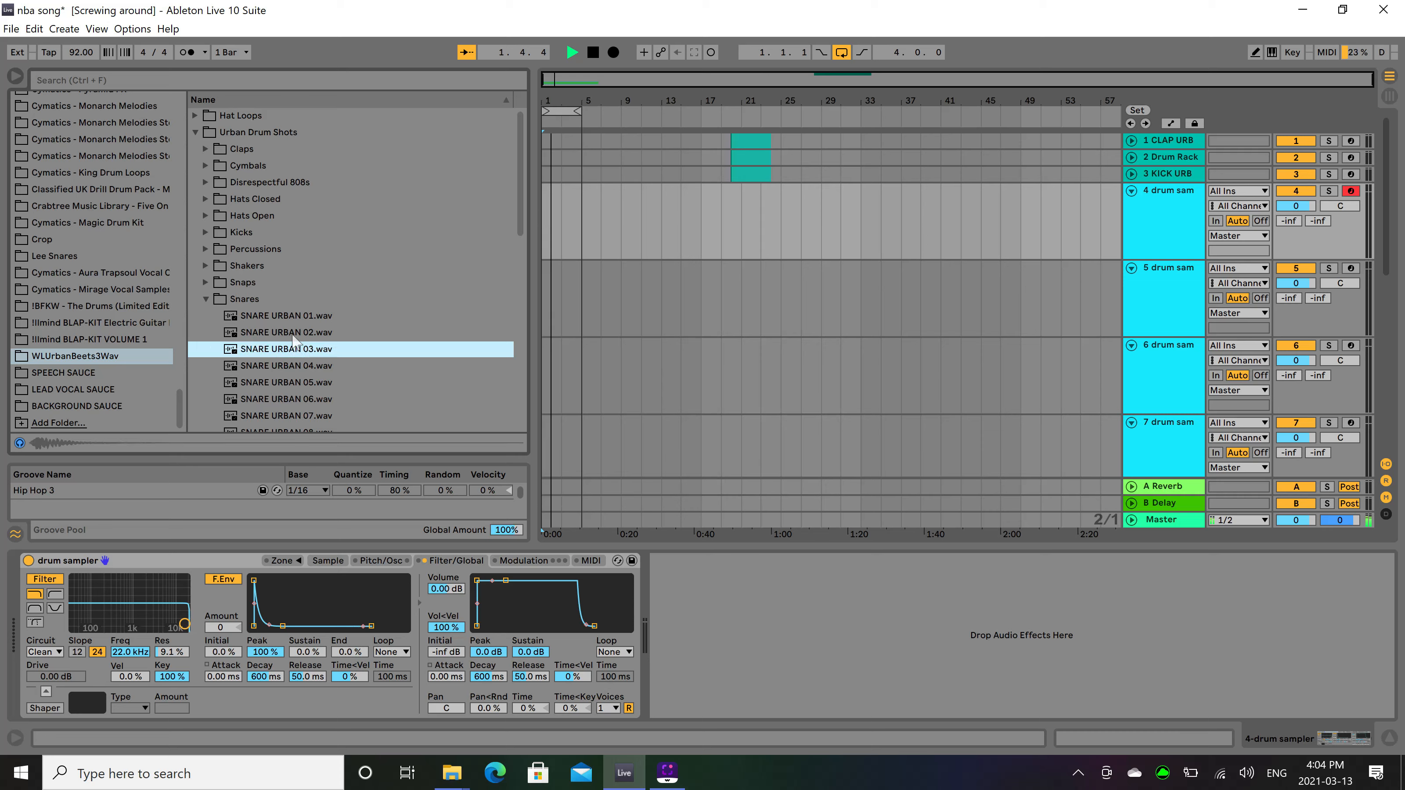
{"action": "key", "text": "Up"}
{"action": "left_click", "coordinate": [298, 318]}
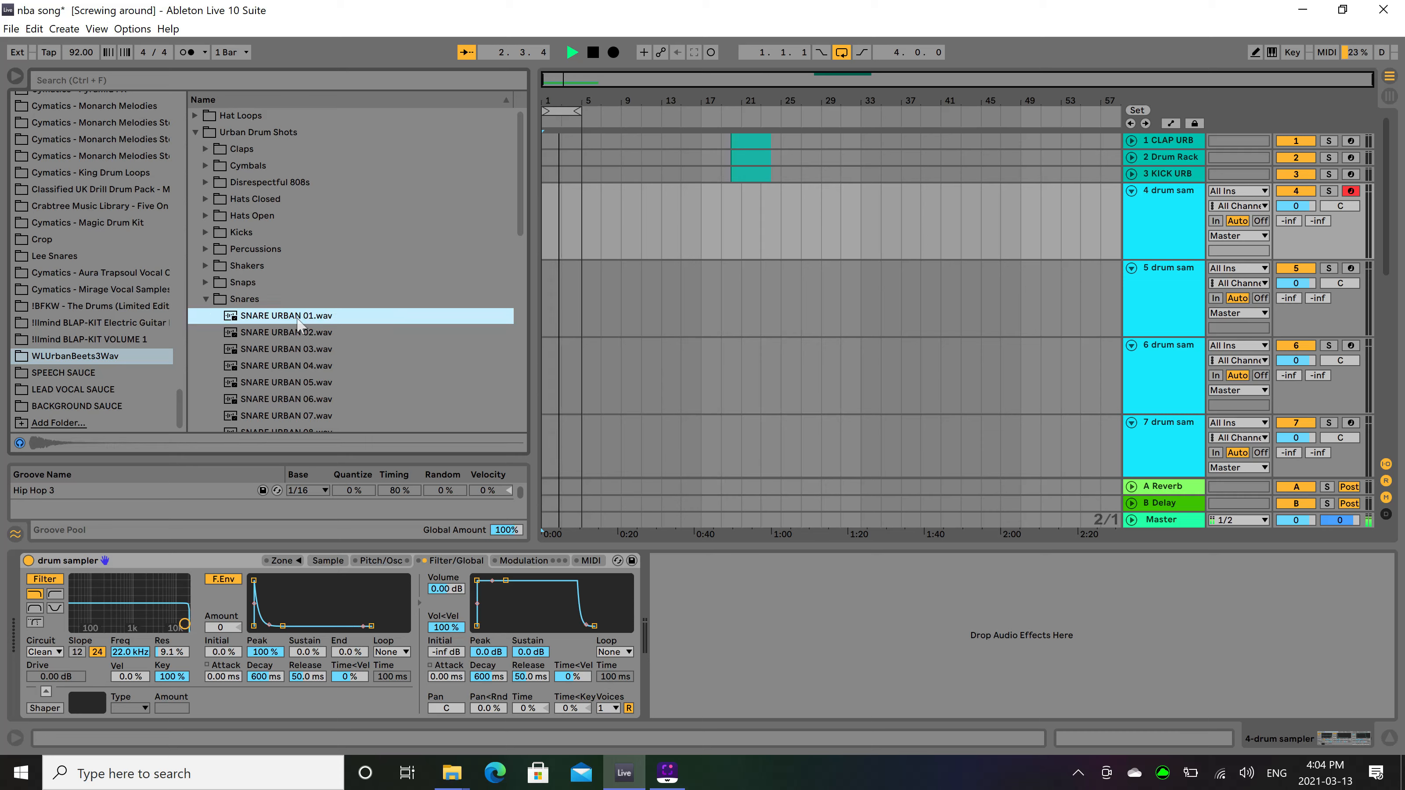
{"action": "left_click", "coordinate": [306, 361]}
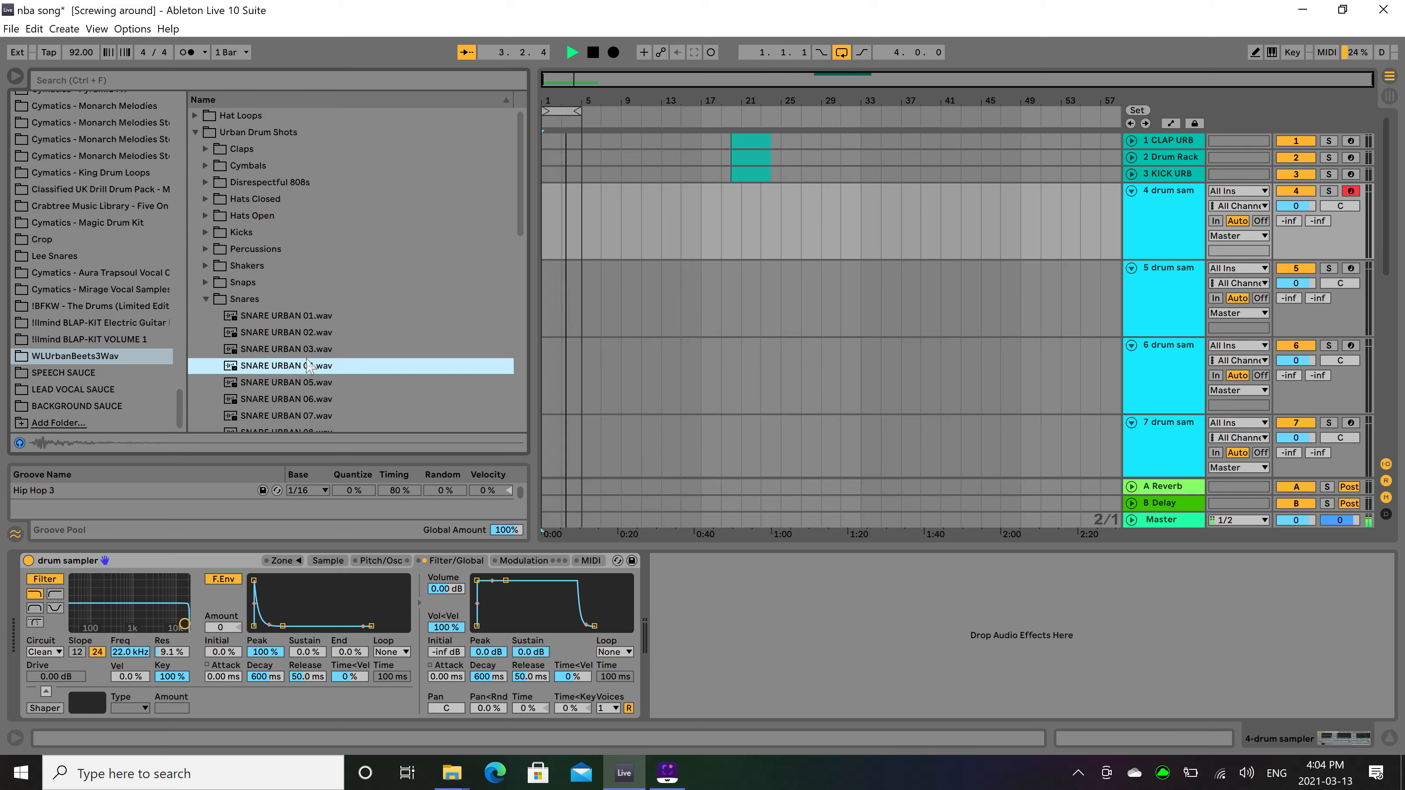
{"action": "left_click", "coordinate": [311, 397]}
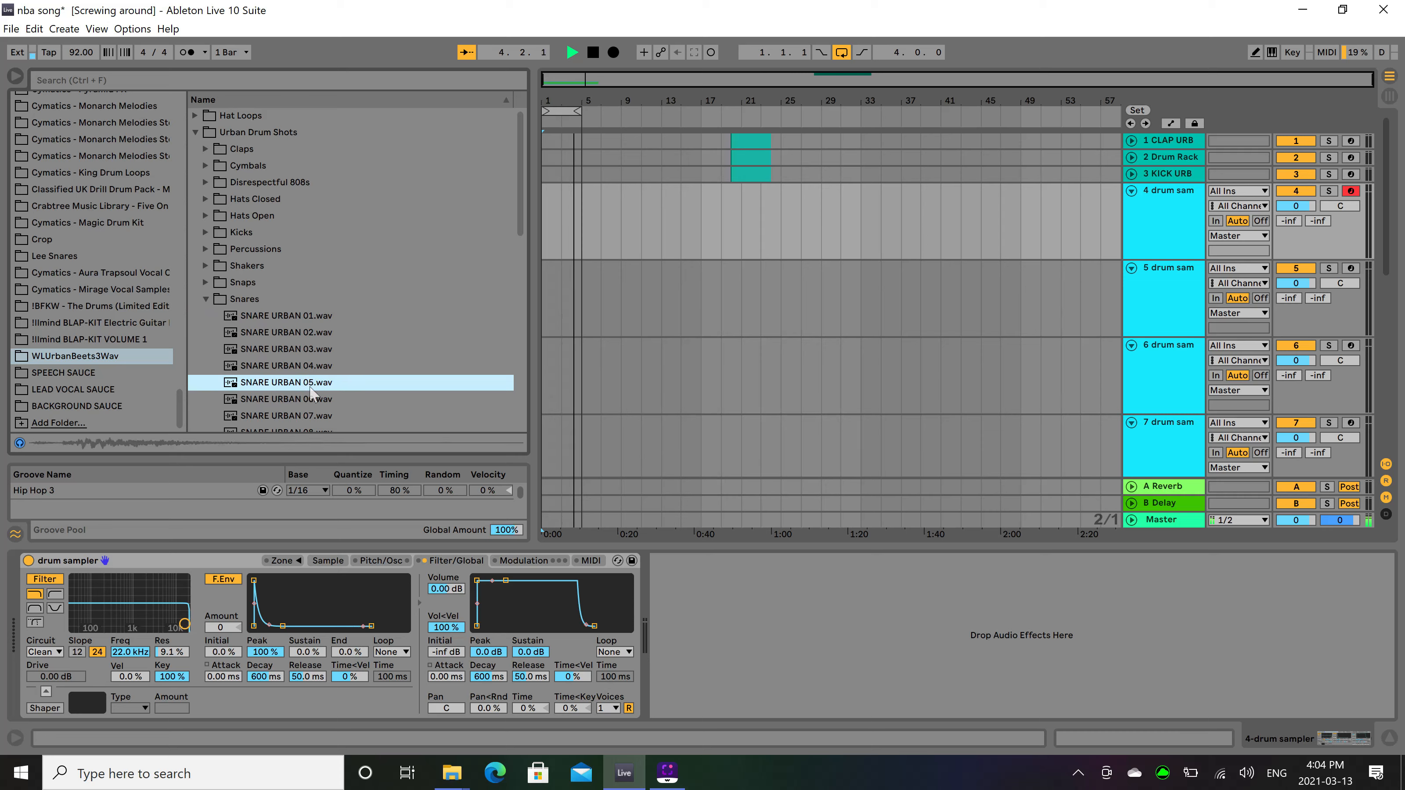
{"action": "left_click", "coordinate": [317, 415]}
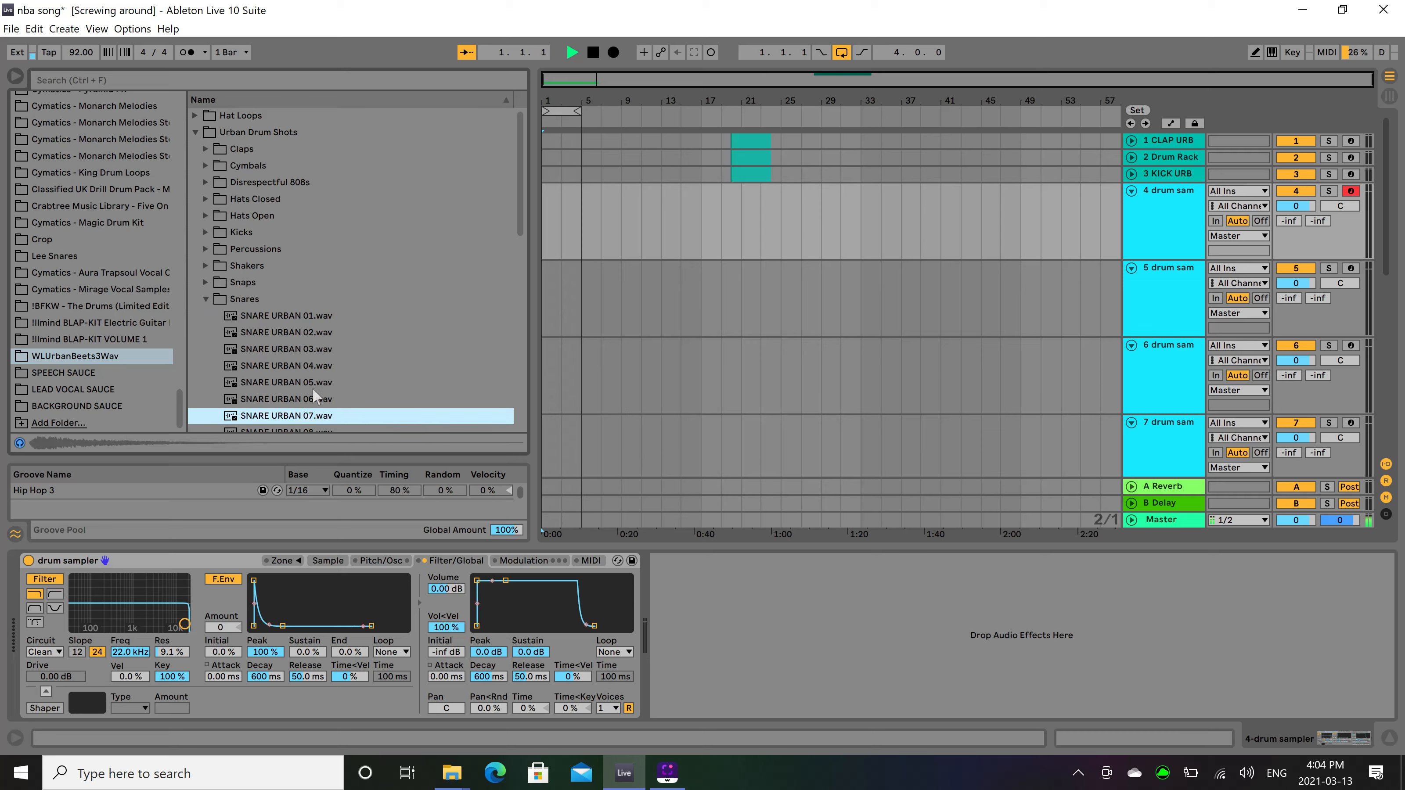
{"action": "key", "text": "space"}
{"action": "left_click", "coordinate": [307, 349]}
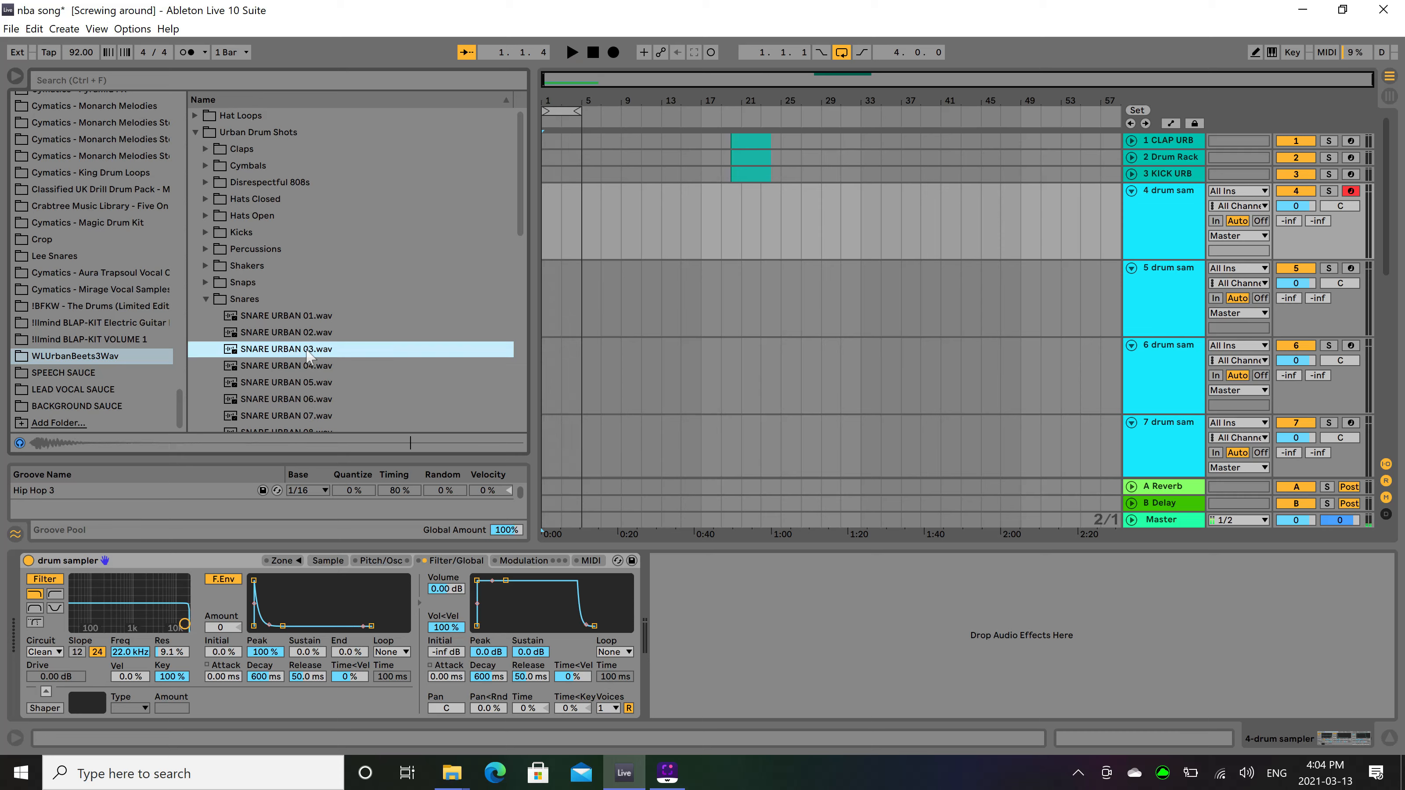
{"action": "left_click", "coordinate": [310, 317]}
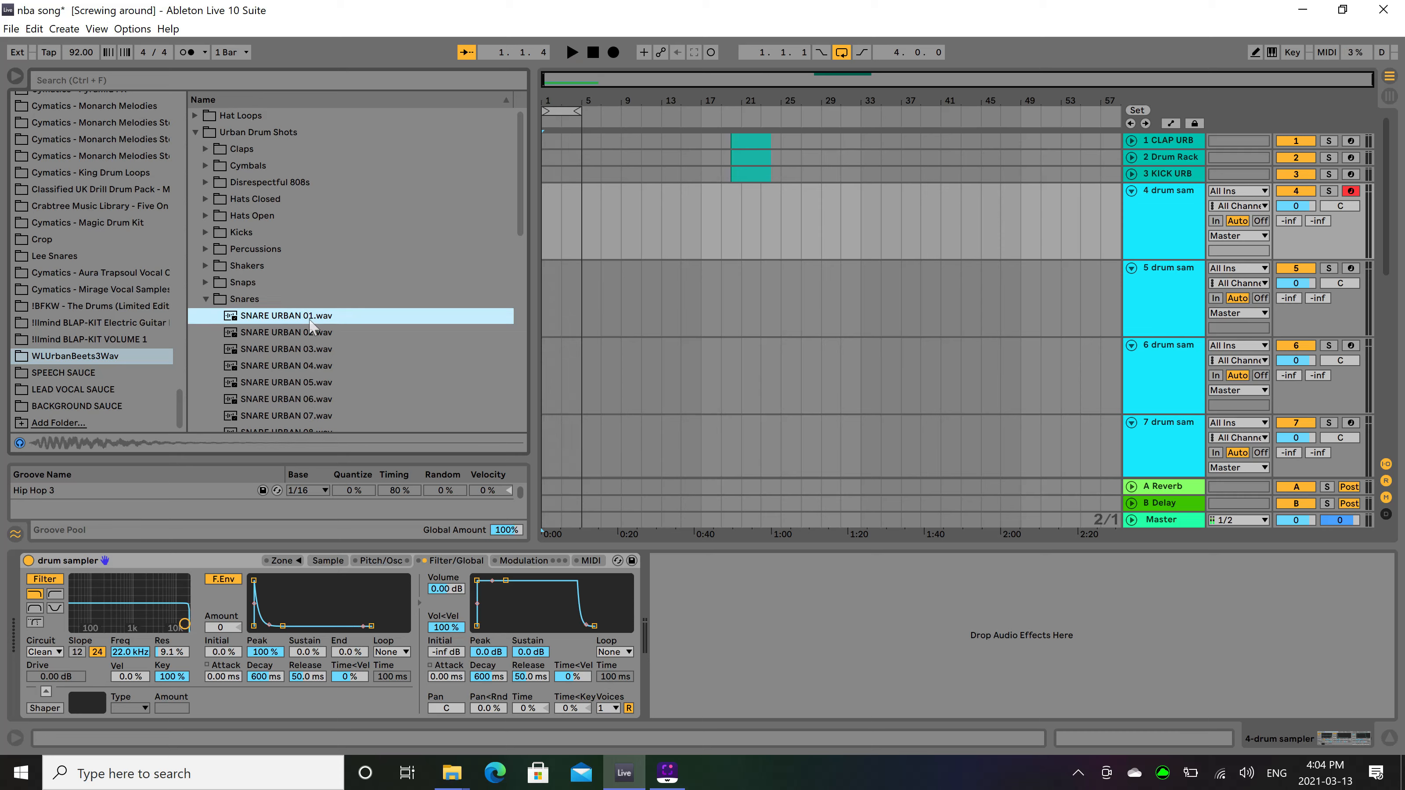
Load SNARE URBAN 03.wav into the track 4 sampler and set its sample volume to -23 dB.
{"action": "left_click", "coordinate": [317, 350]}
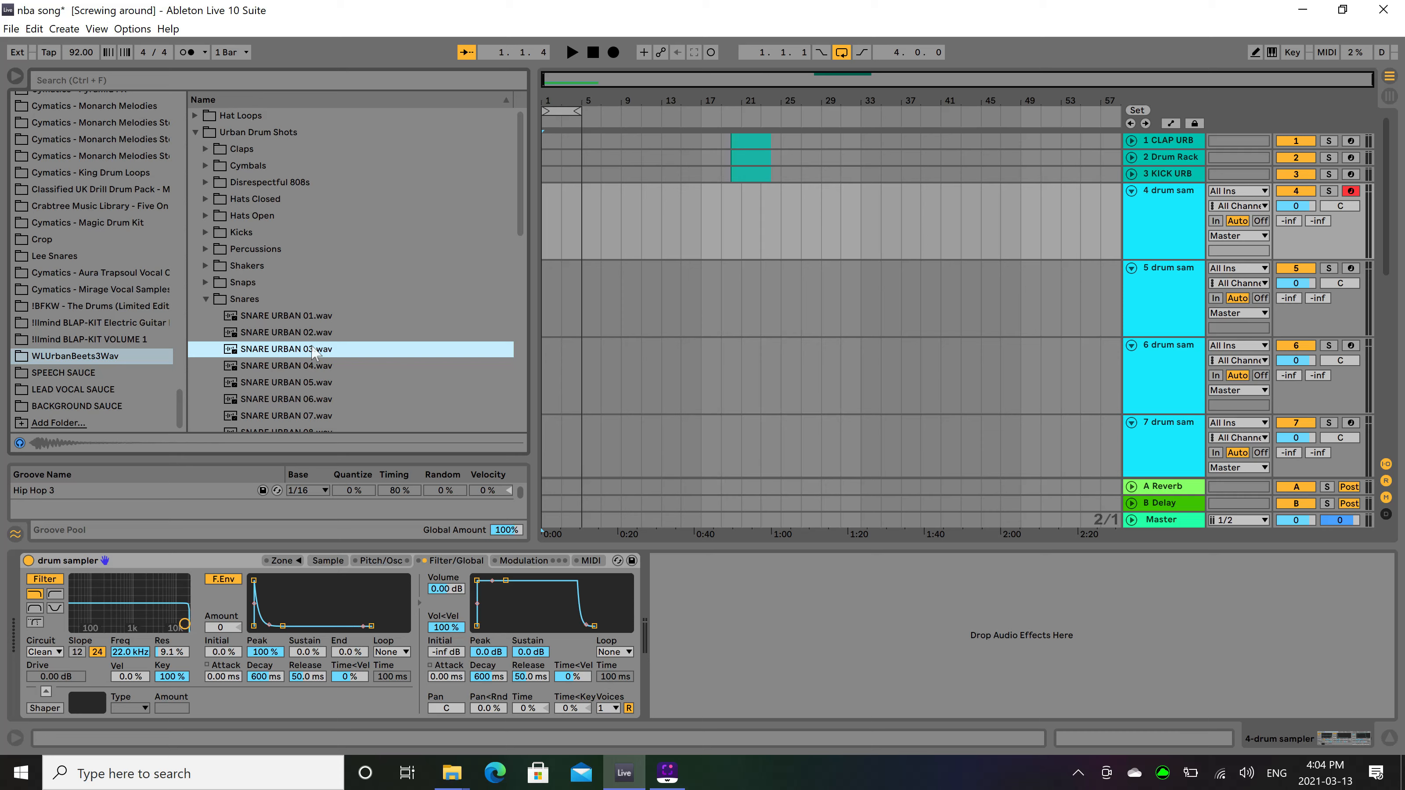
{"action": "left_click_drag", "start_coordinate": [314, 353], "coordinate": [326, 618]}
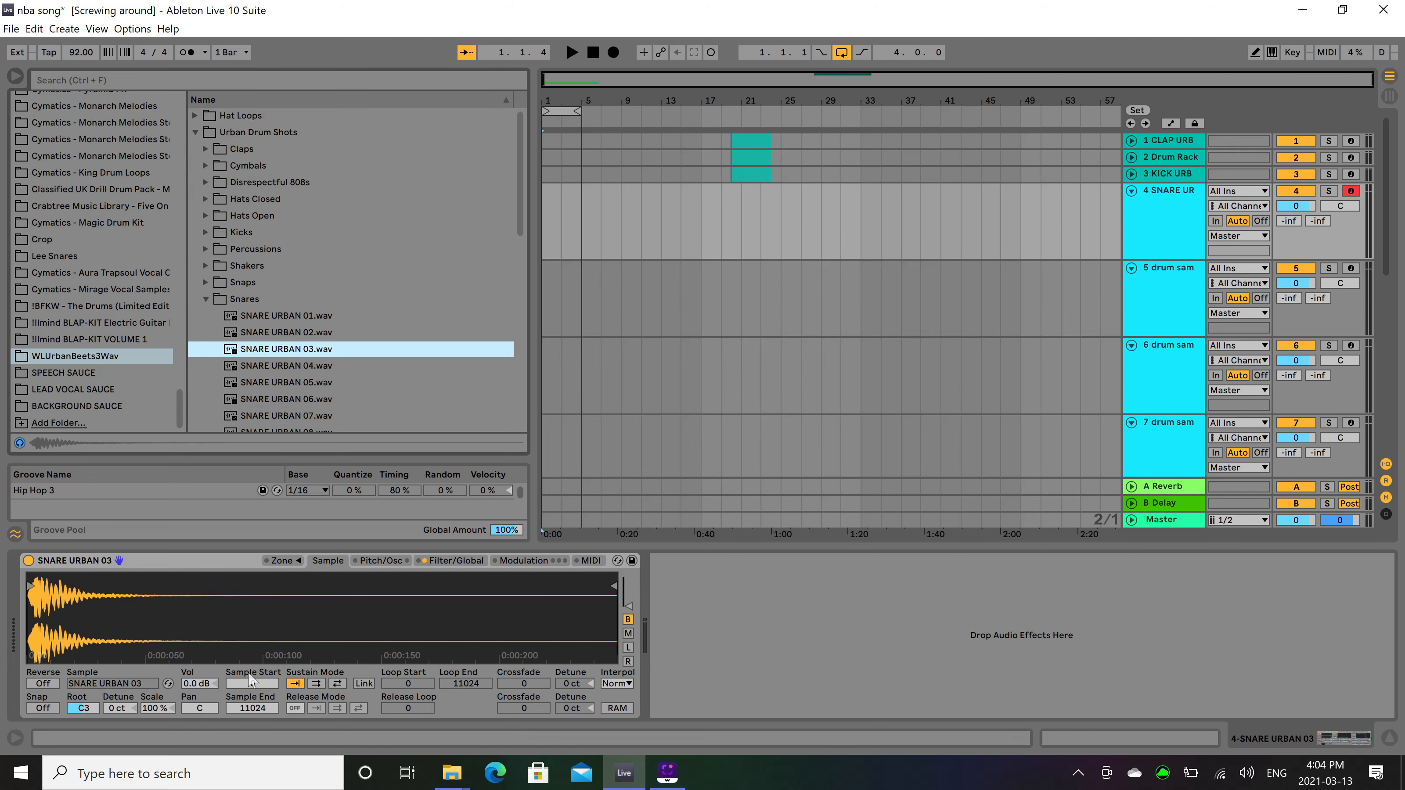
{"action": "left_click", "coordinate": [192, 682]}
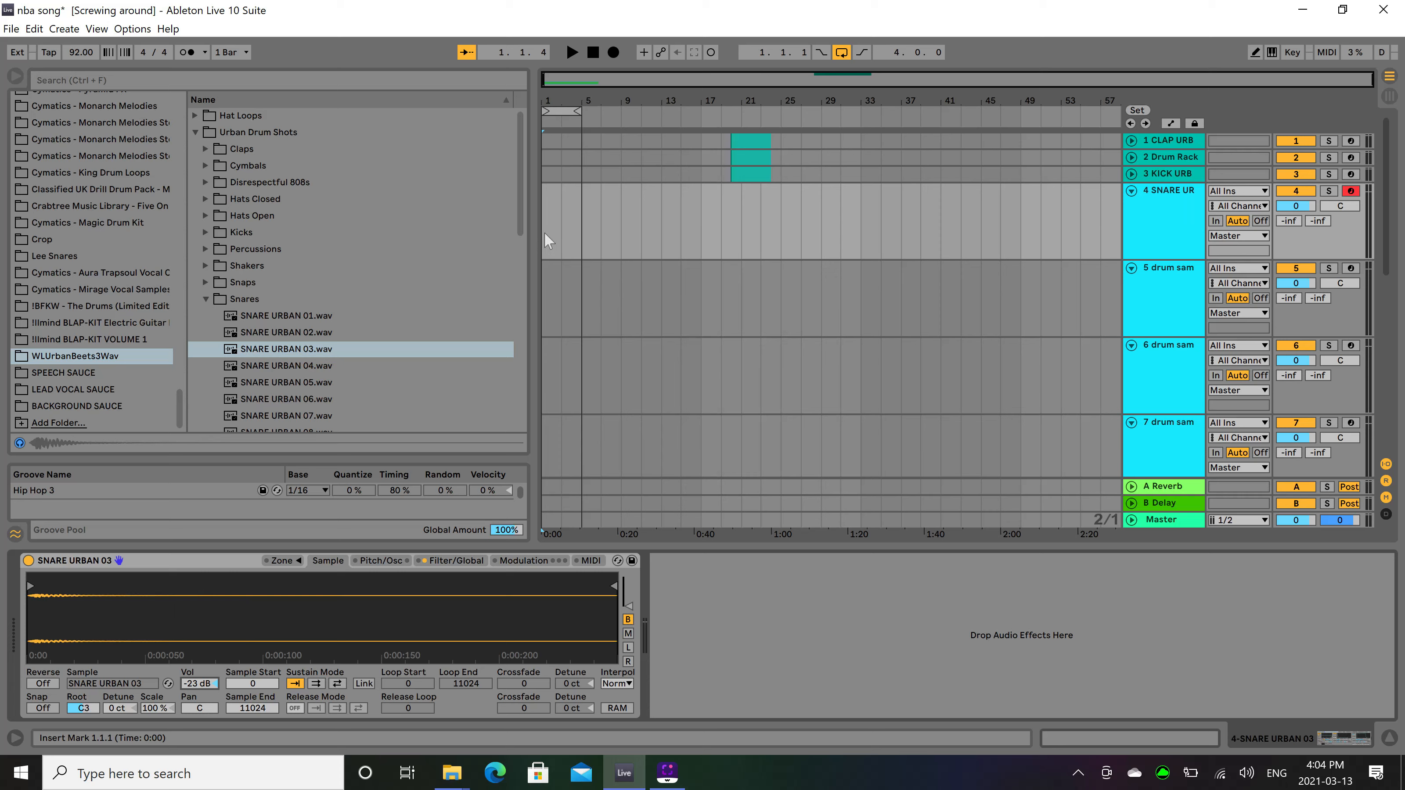
Create an empty four-bar MIDI clip from bar 1 on the snare track and play it with the tempo set to 142 BPM.
{"action": "left_click_drag", "start_coordinate": [544, 232], "coordinate": [583, 225]}
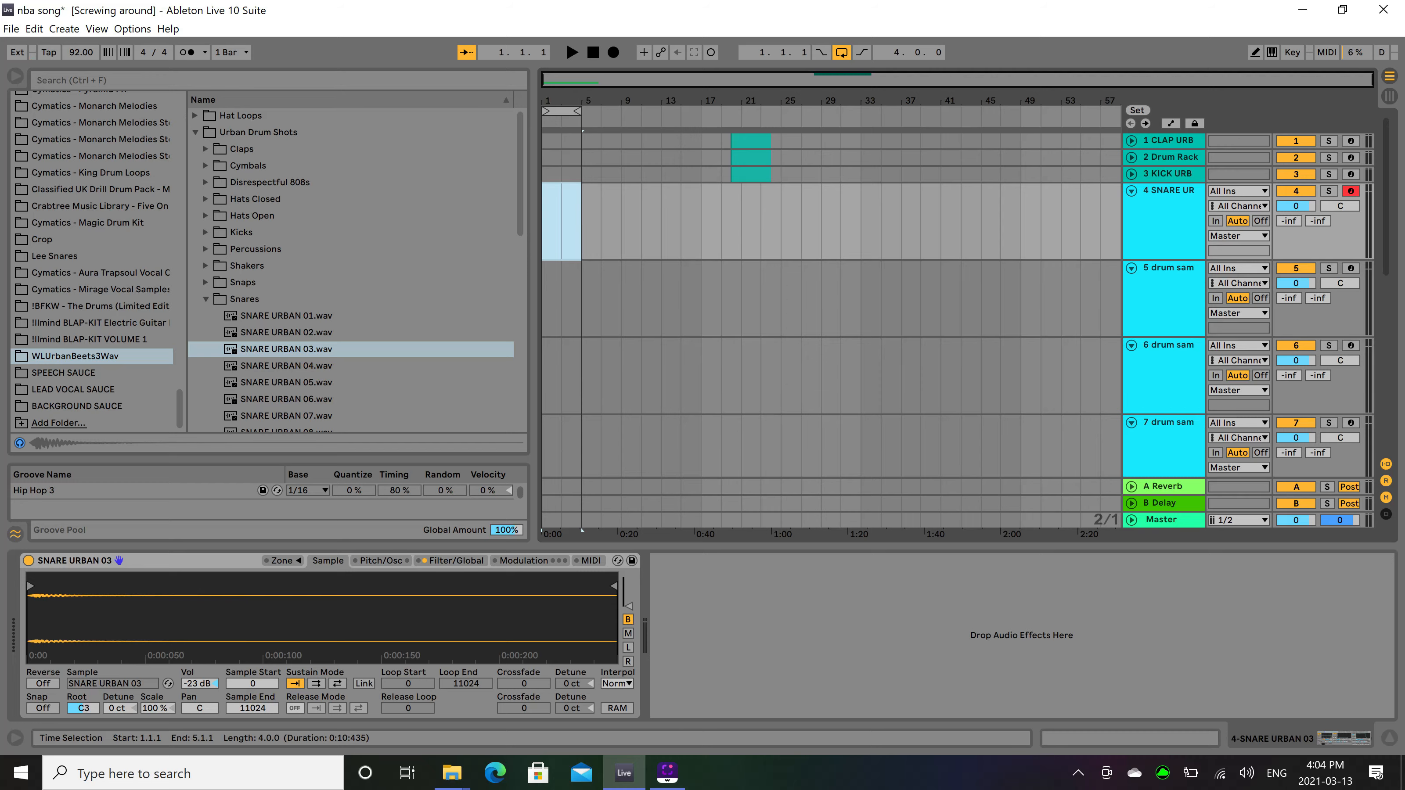
{"action": "key", "text": "ctrl+shift+m"}
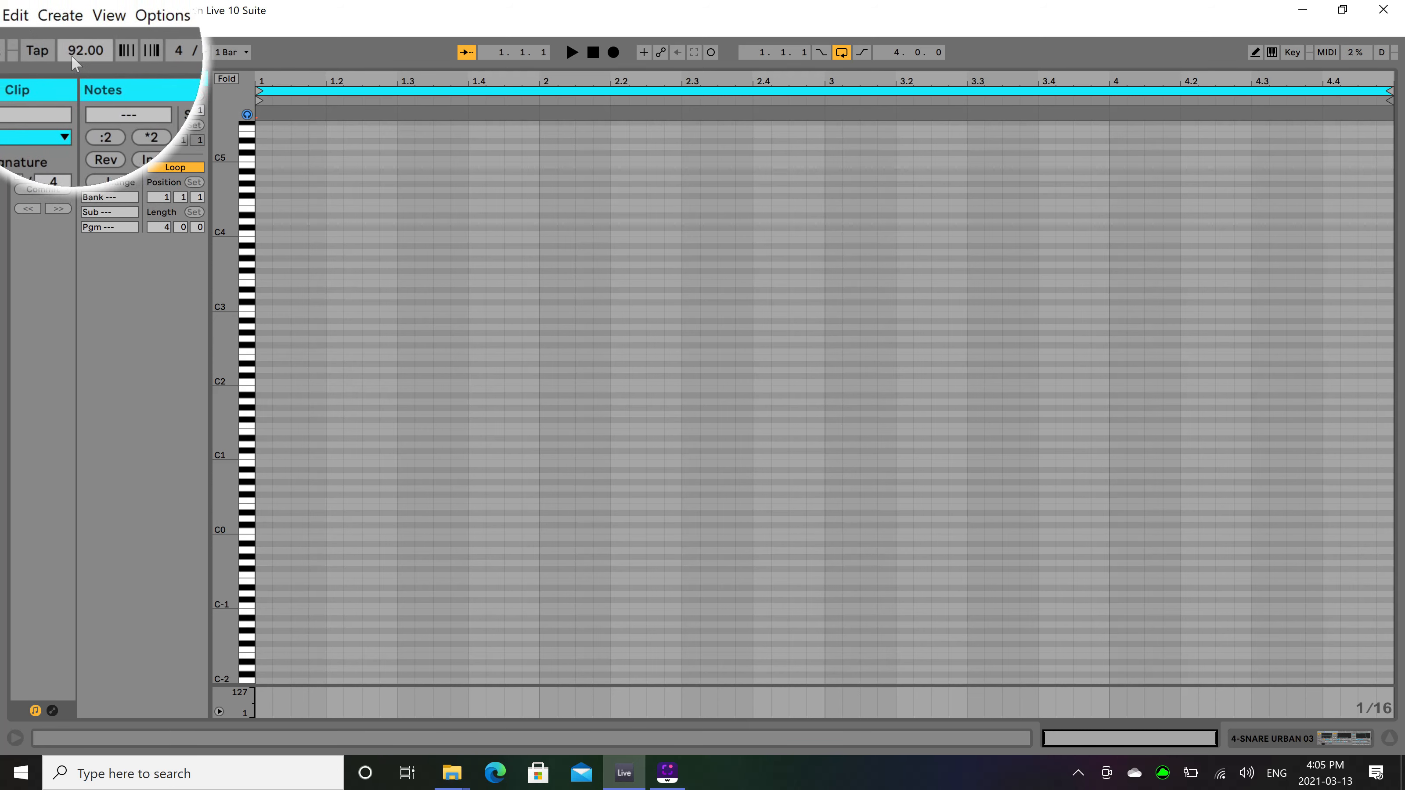
{"action": "left_click_drag", "start_coordinate": [76, 63], "coordinate": [72, 64]}
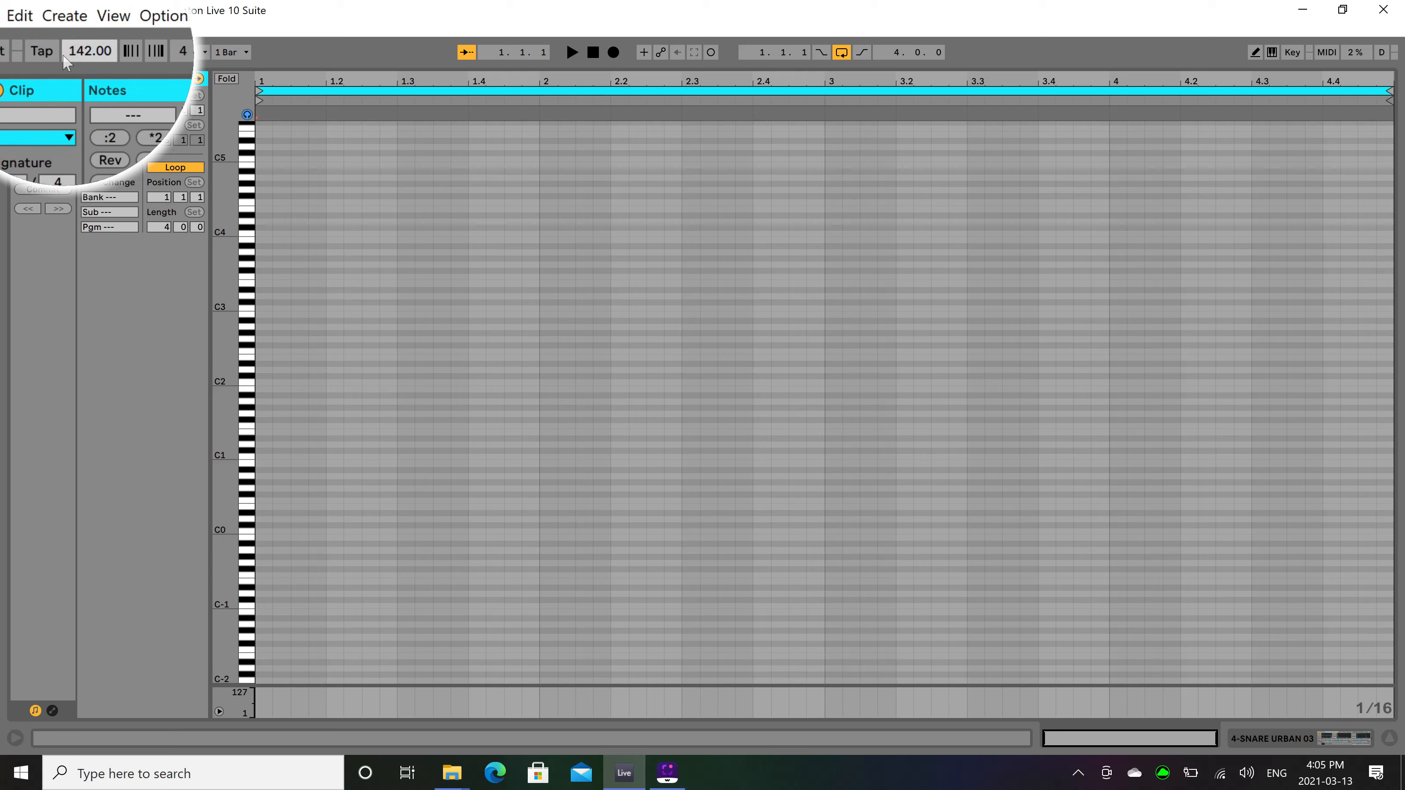
{"action": "key", "text": "space"}
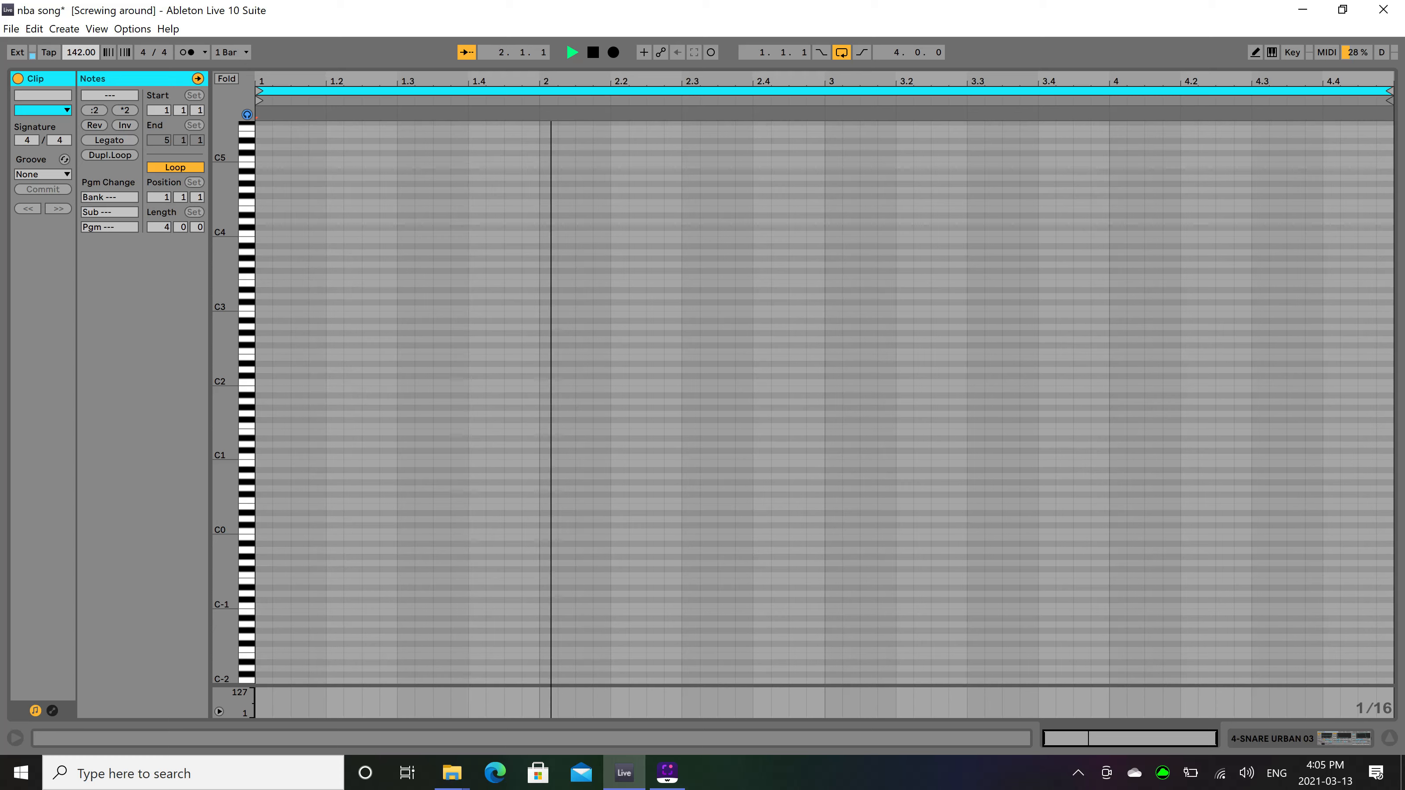
Lower the song tempo to 92 BPM, playing the loop between adjustments to judge the speed.
{"action": "key", "text": "space"}
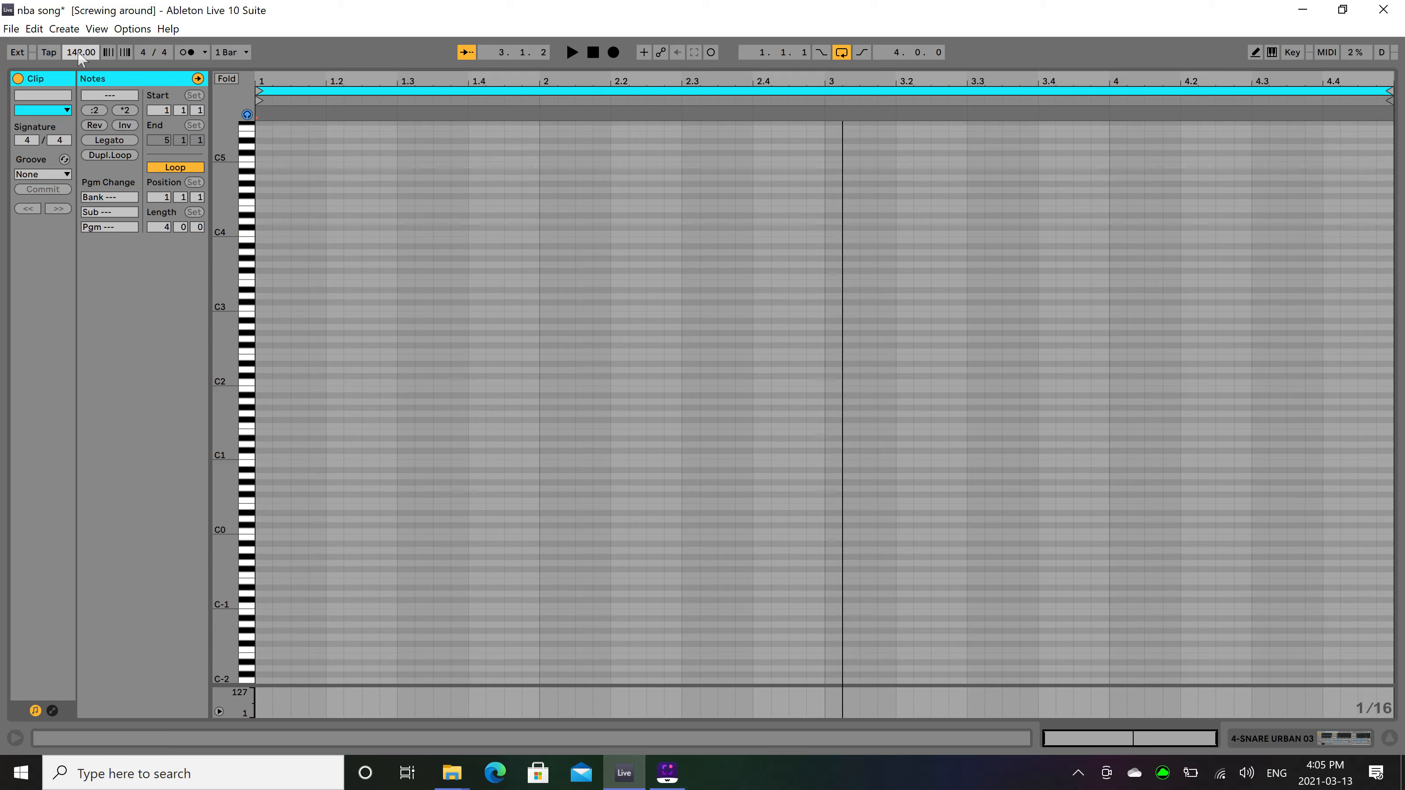
{"action": "left_click_drag", "start_coordinate": [79, 53], "coordinate": [79, 64]}
{"action": "key", "text": "space"}
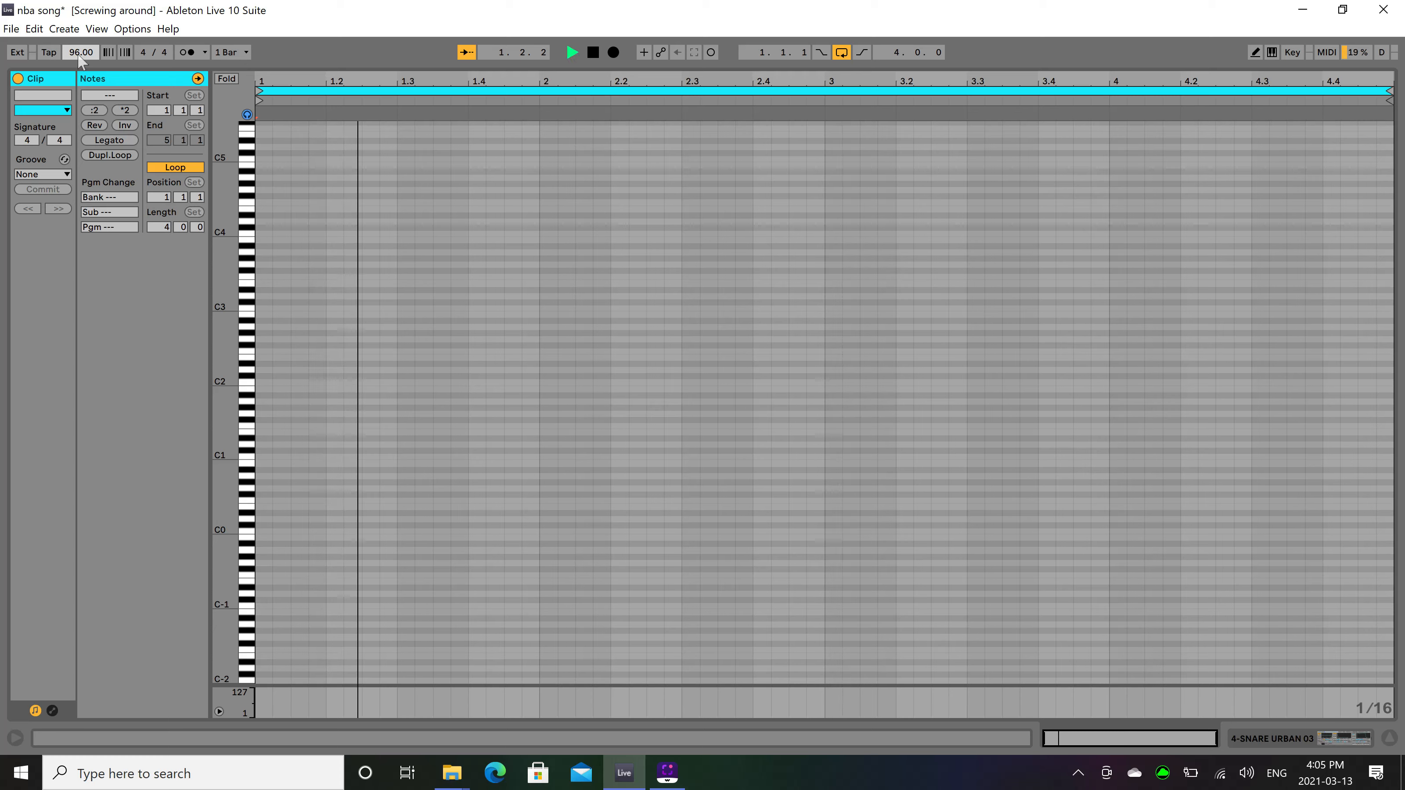
{"action": "key", "text": "space"}
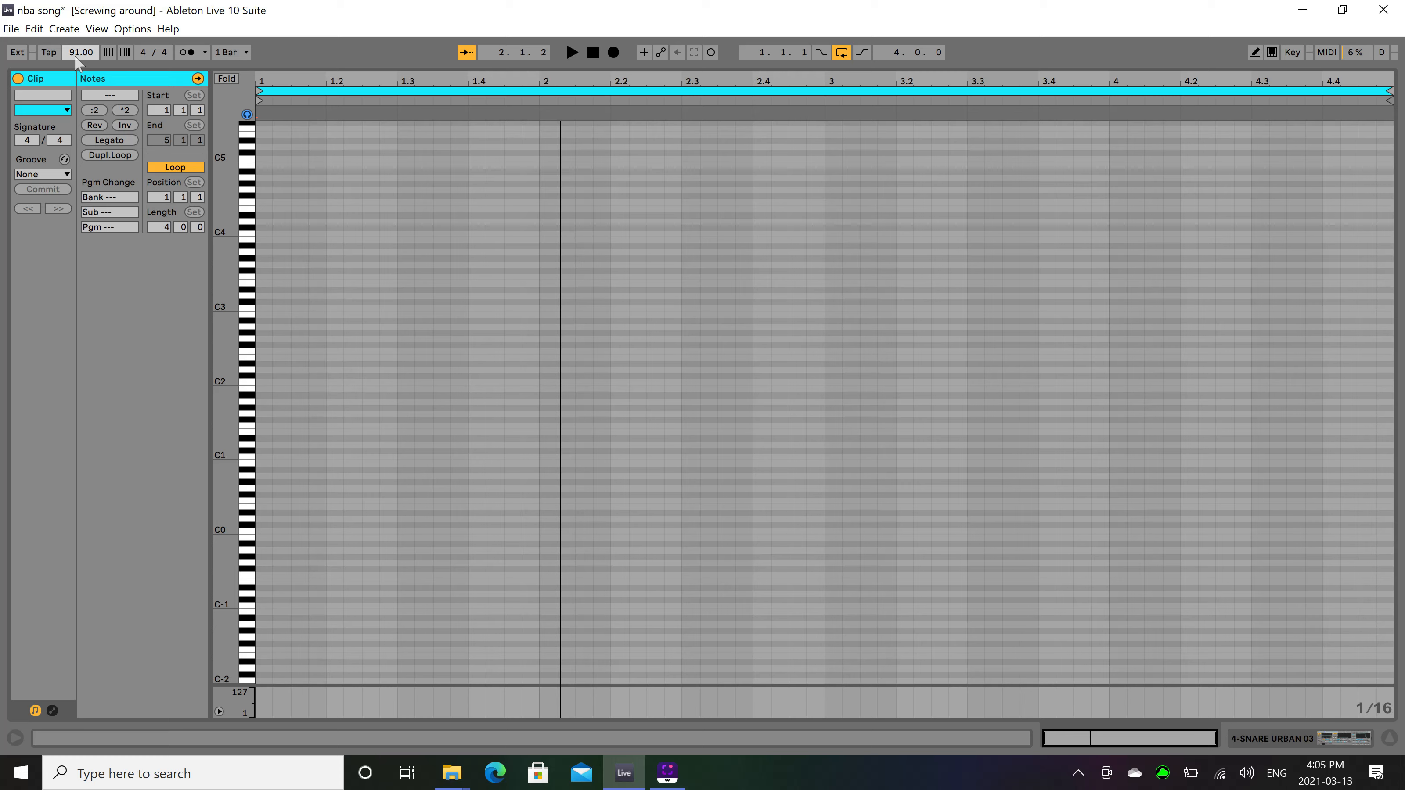
{"action": "key", "text": "space"}
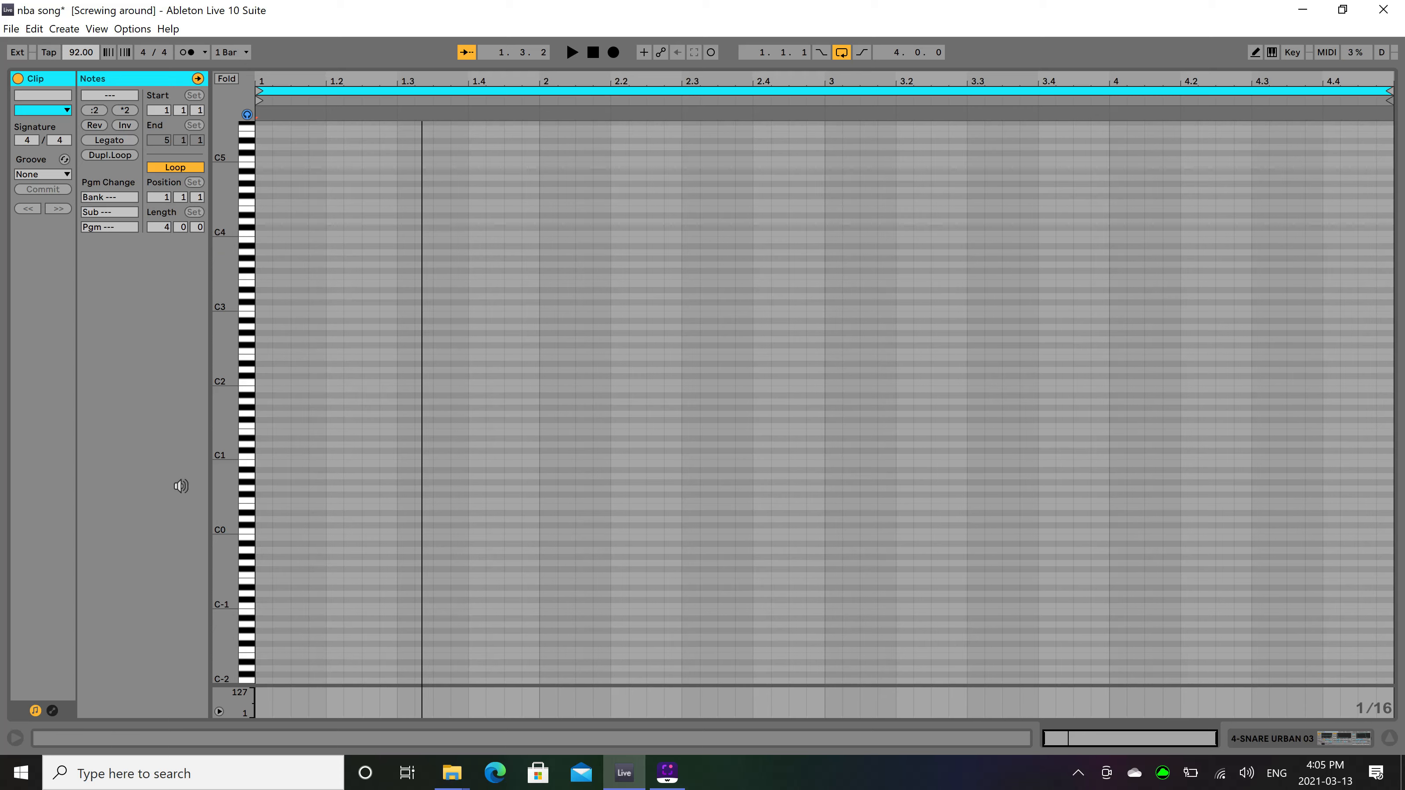
Add a two-beat B2 snare note starting at 1.2 and duplicate it end to end through bar 4.
{"action": "double_click", "coordinate": [334, 313]}
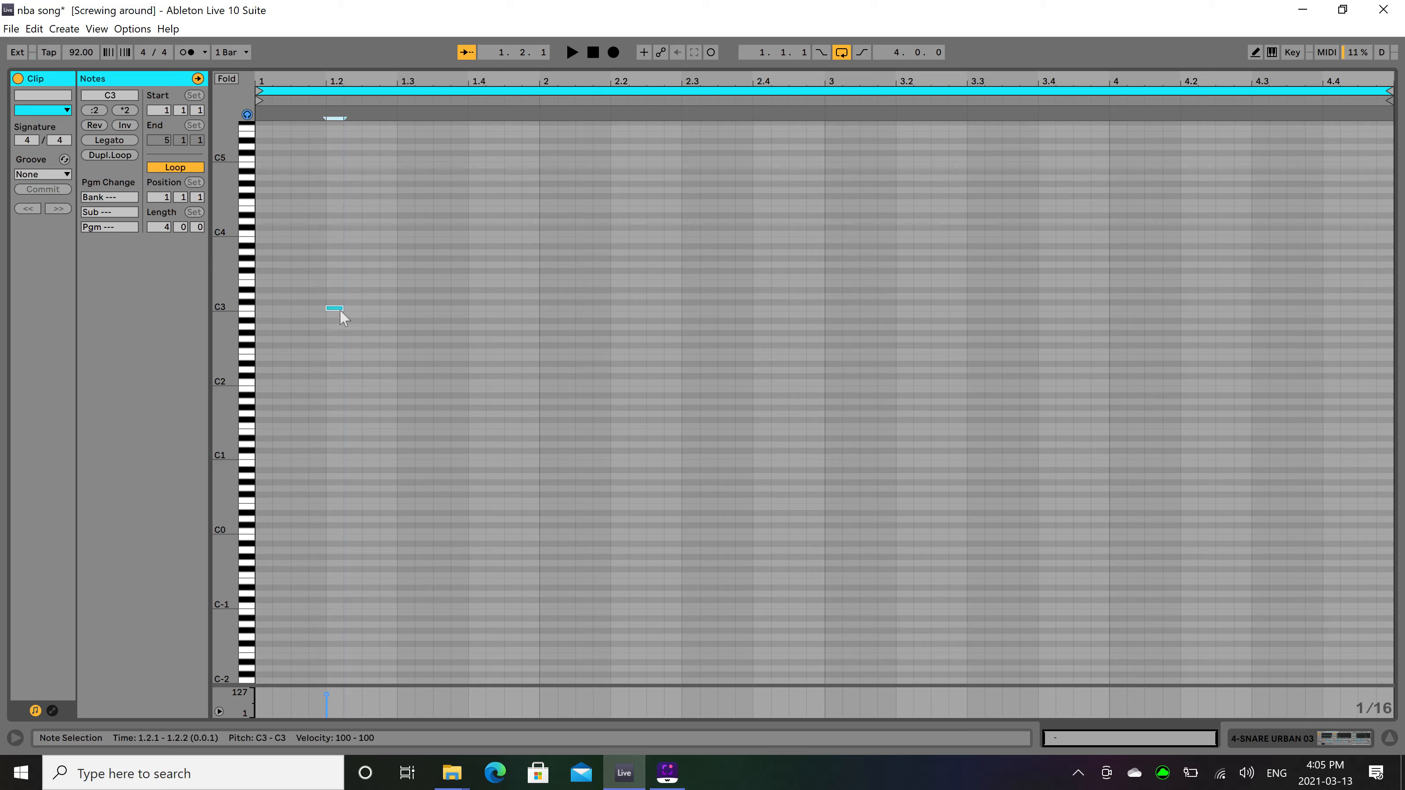
{"action": "left_click_drag", "start_coordinate": [343, 314], "coordinate": [462, 317]}
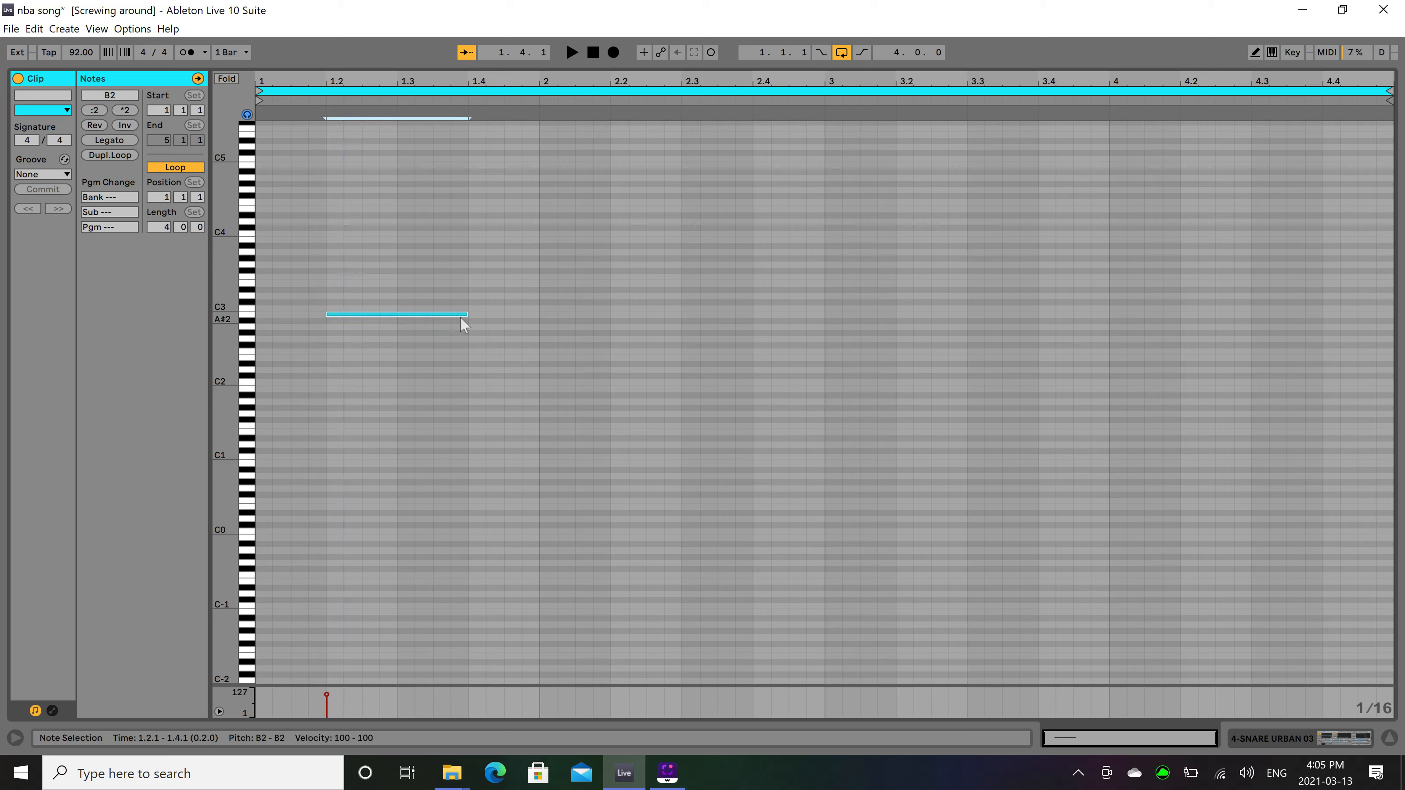
{"action": "key", "text": "ctrl+d"}
{"action": "key", "text": "ctrl+d"}
{"action": "key", "text": "ctrl+d"}
{"action": "key", "text": "ctrl+d"}
{"action": "key", "text": "ctrl+d"}
{"action": "key", "text": "ctrl+d"}
{"action": "key", "text": "ctrl+d"}
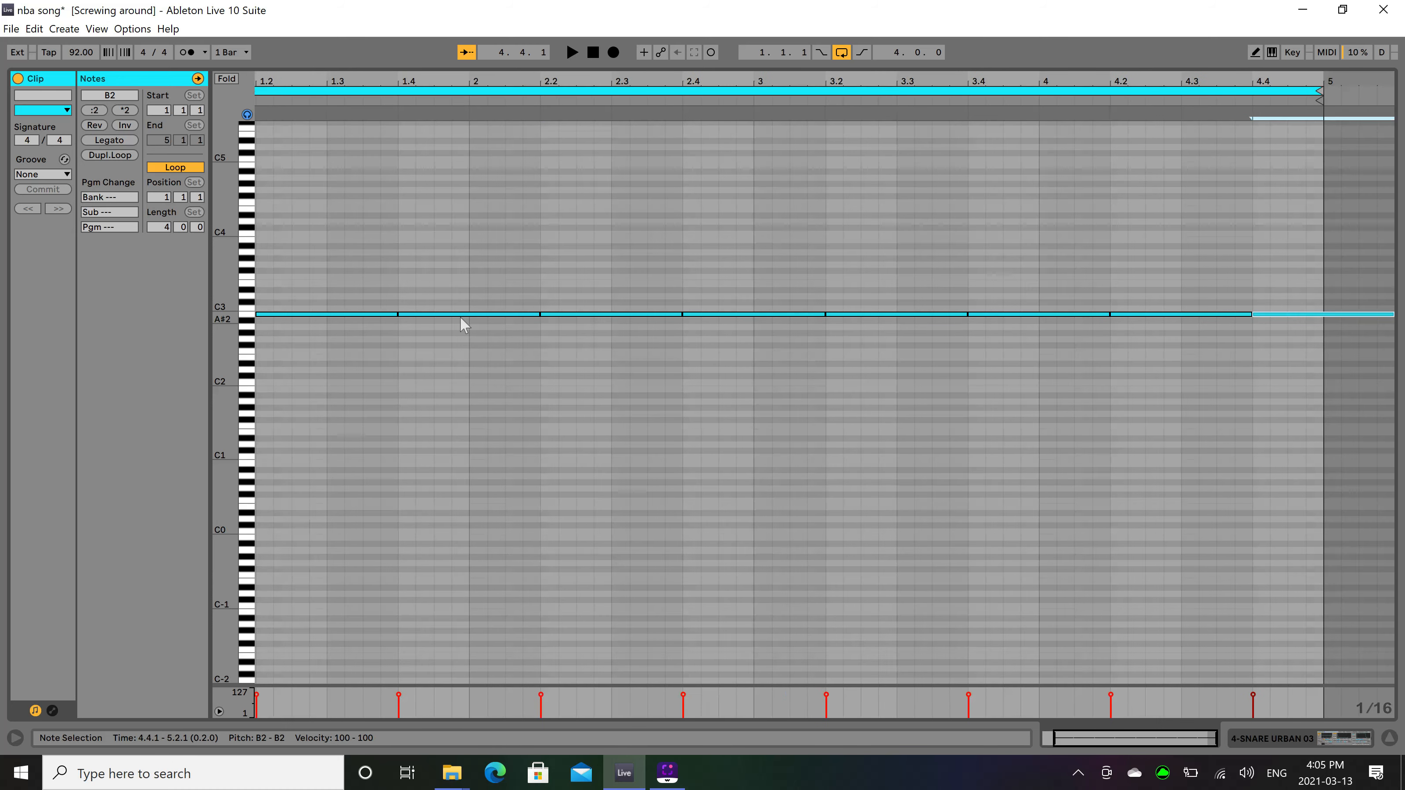
Raise the velocity of all snare notes to 127 and play back the snare pattern.
{"action": "mouse_move", "coordinate": [360, 248]}
{"action": "left_mouse_down"}
{"action": "mouse_move", "coordinate": [680, 411]}
{"action": "mouse_move", "coordinate": [1361, 452]}
{"action": "left_mouse_up"}
{"action": "left_click_drag", "start_coordinate": [1261, 701], "coordinate": [1260, 696]}
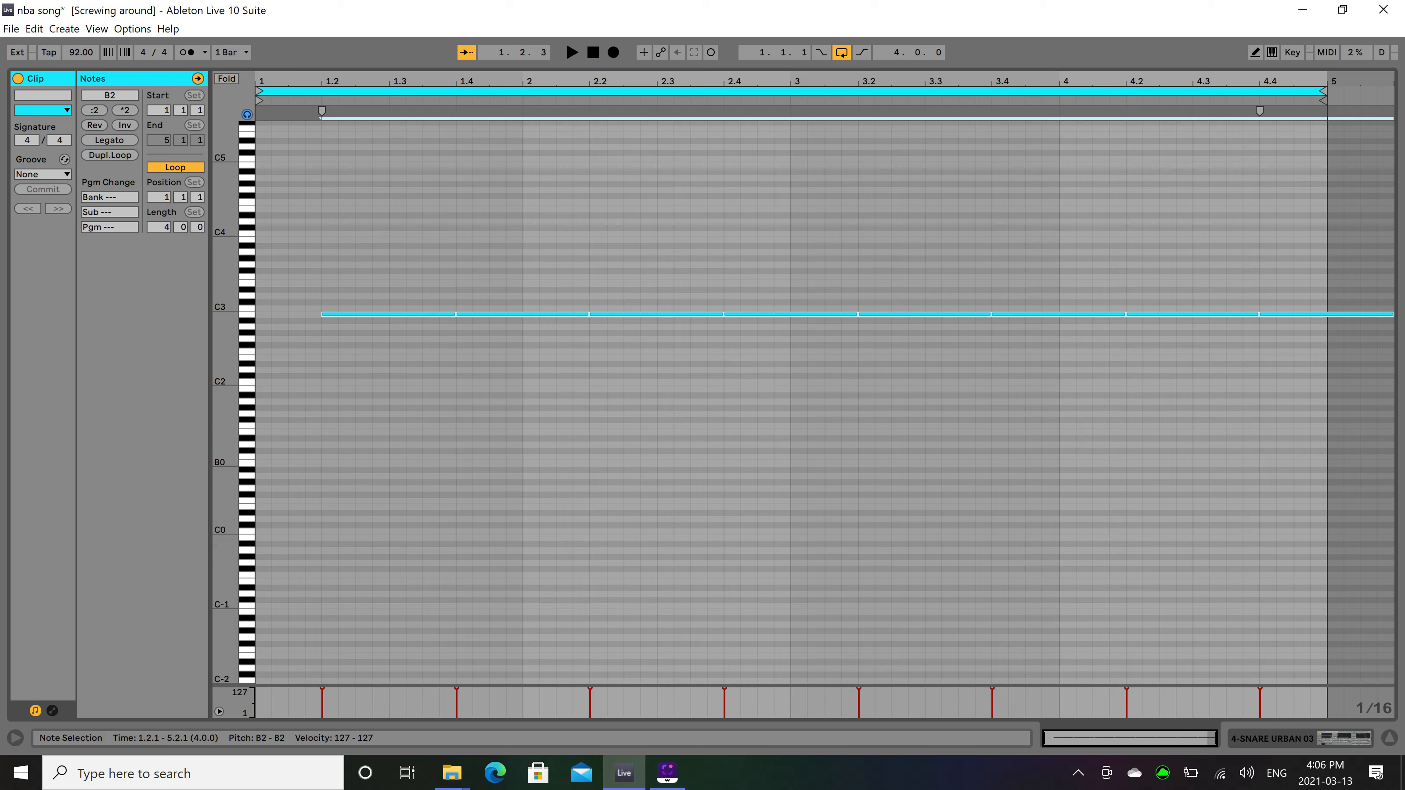
{"action": "key", "text": "space"}
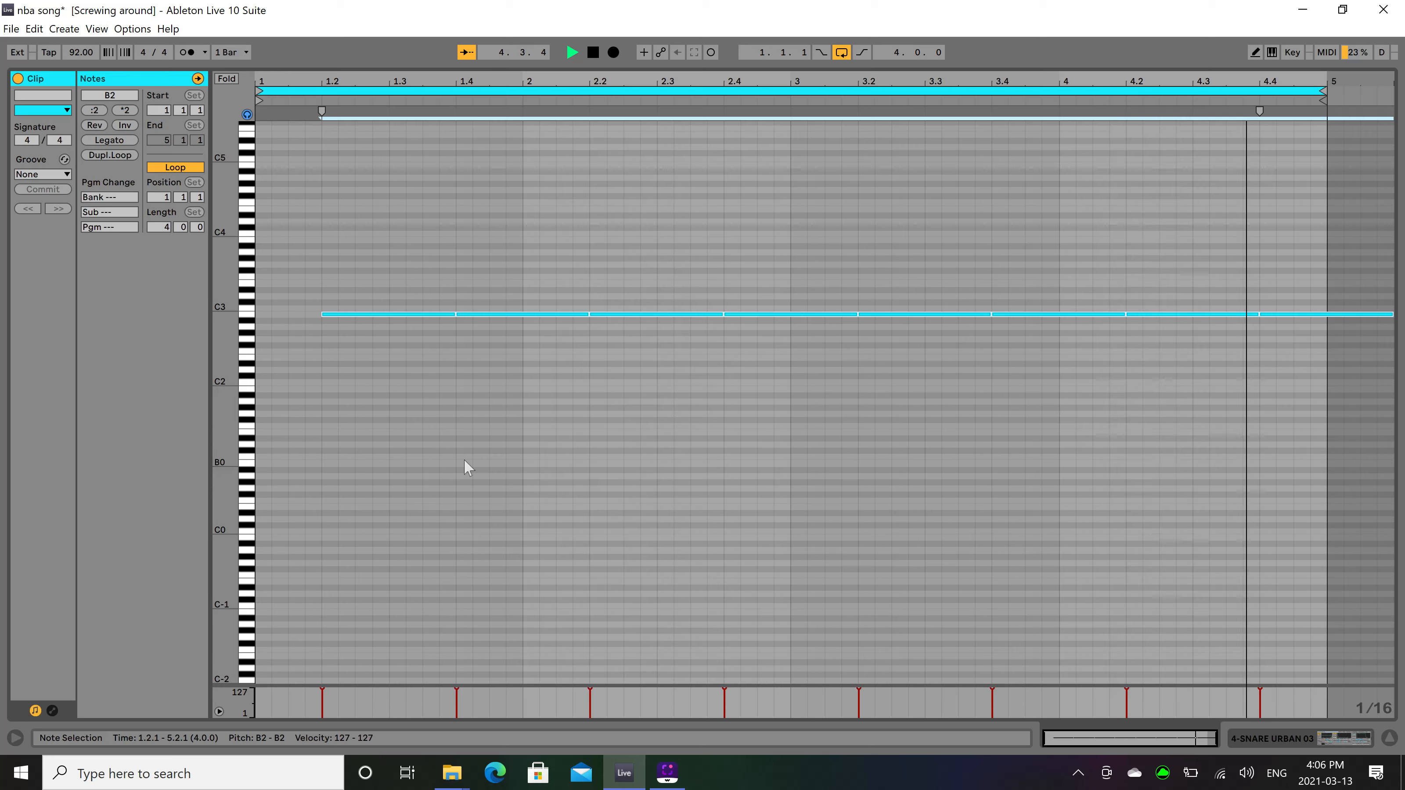
{"action": "key", "text": "space"}
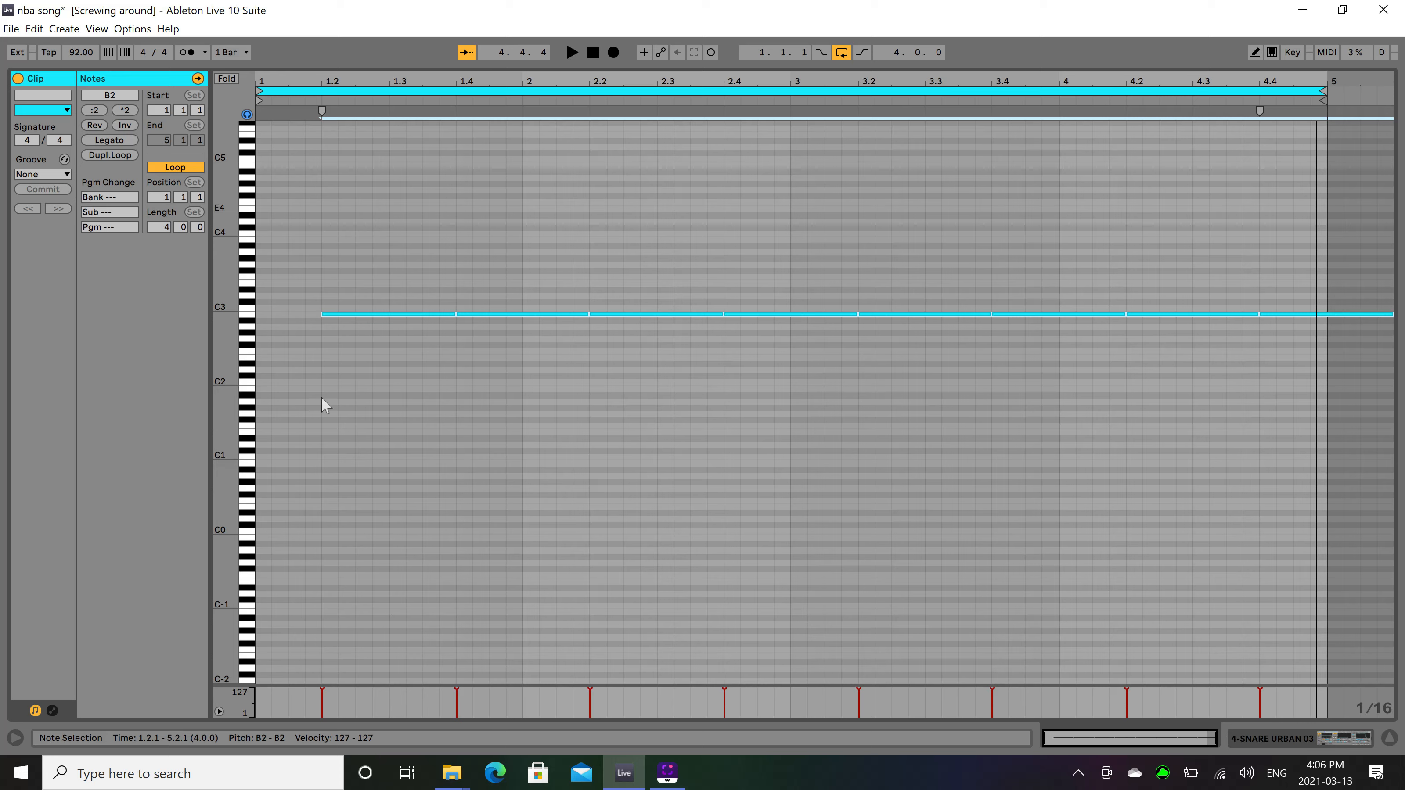
{"action": "left_click", "coordinate": [328, 267]}
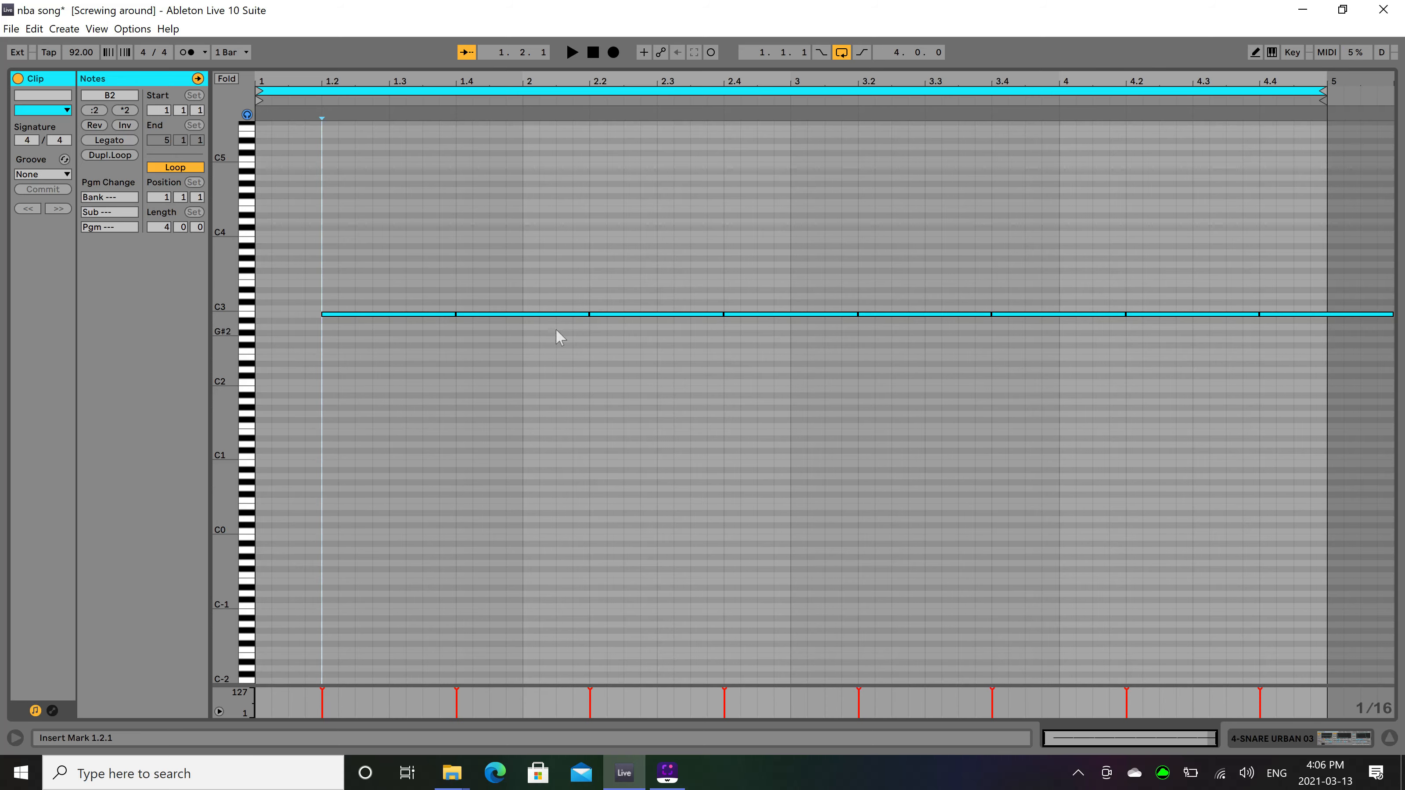
Select track 5, swap the Snares folder for Kicks in the sample library, and audition KICK URBAN samples between 03 and 08.
{"action": "key", "text": "shift+Tab"}
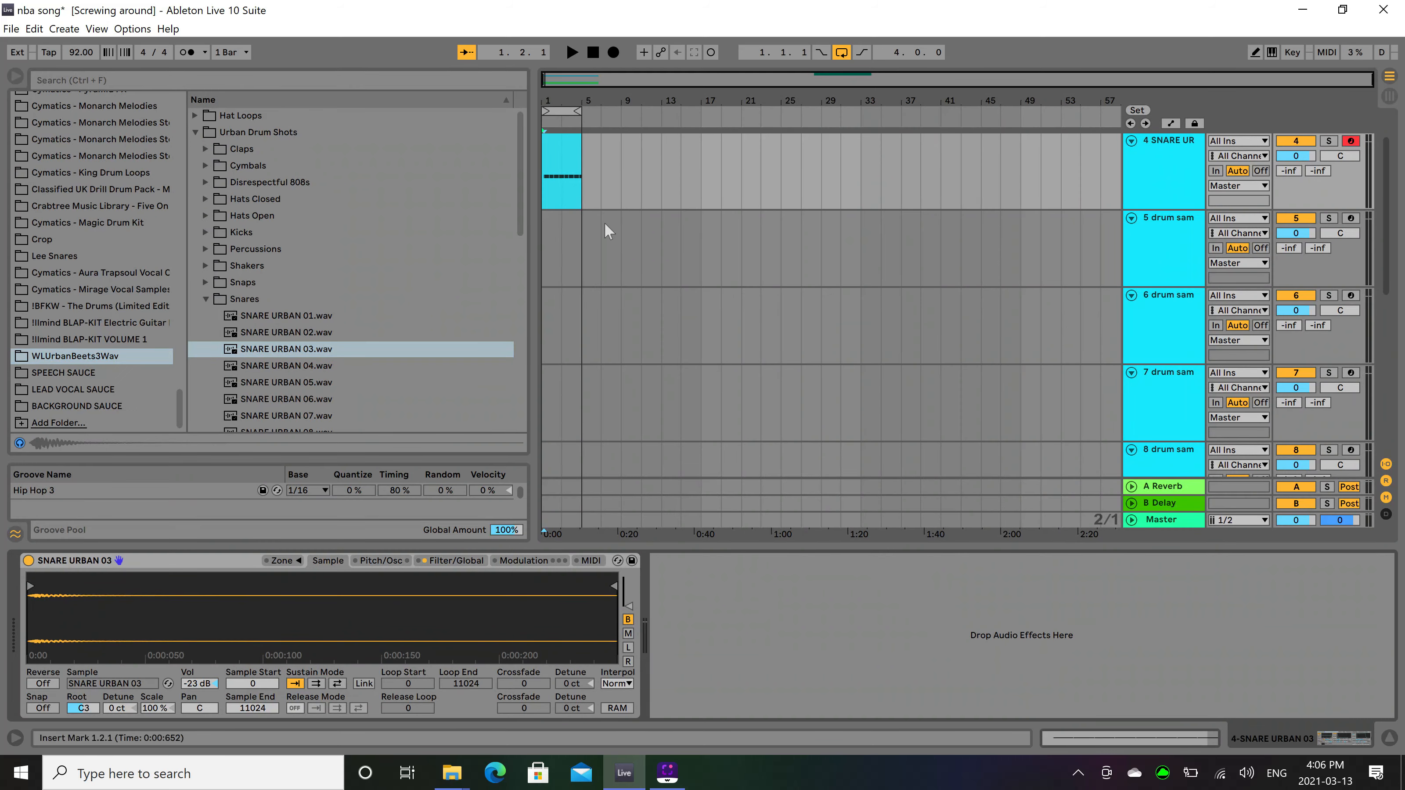
{"action": "left_click", "coordinate": [541, 247]}
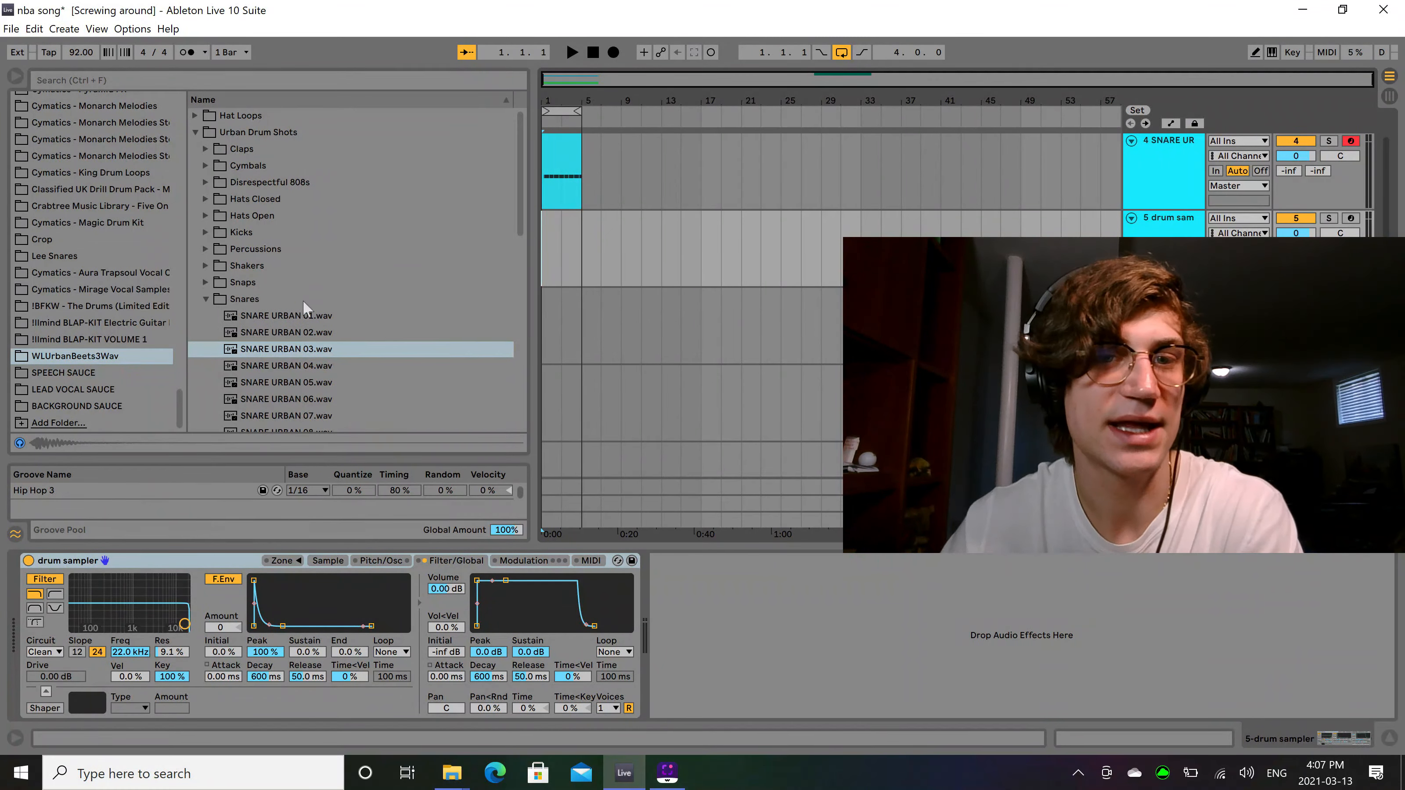
{"action": "left_click", "coordinate": [205, 298]}
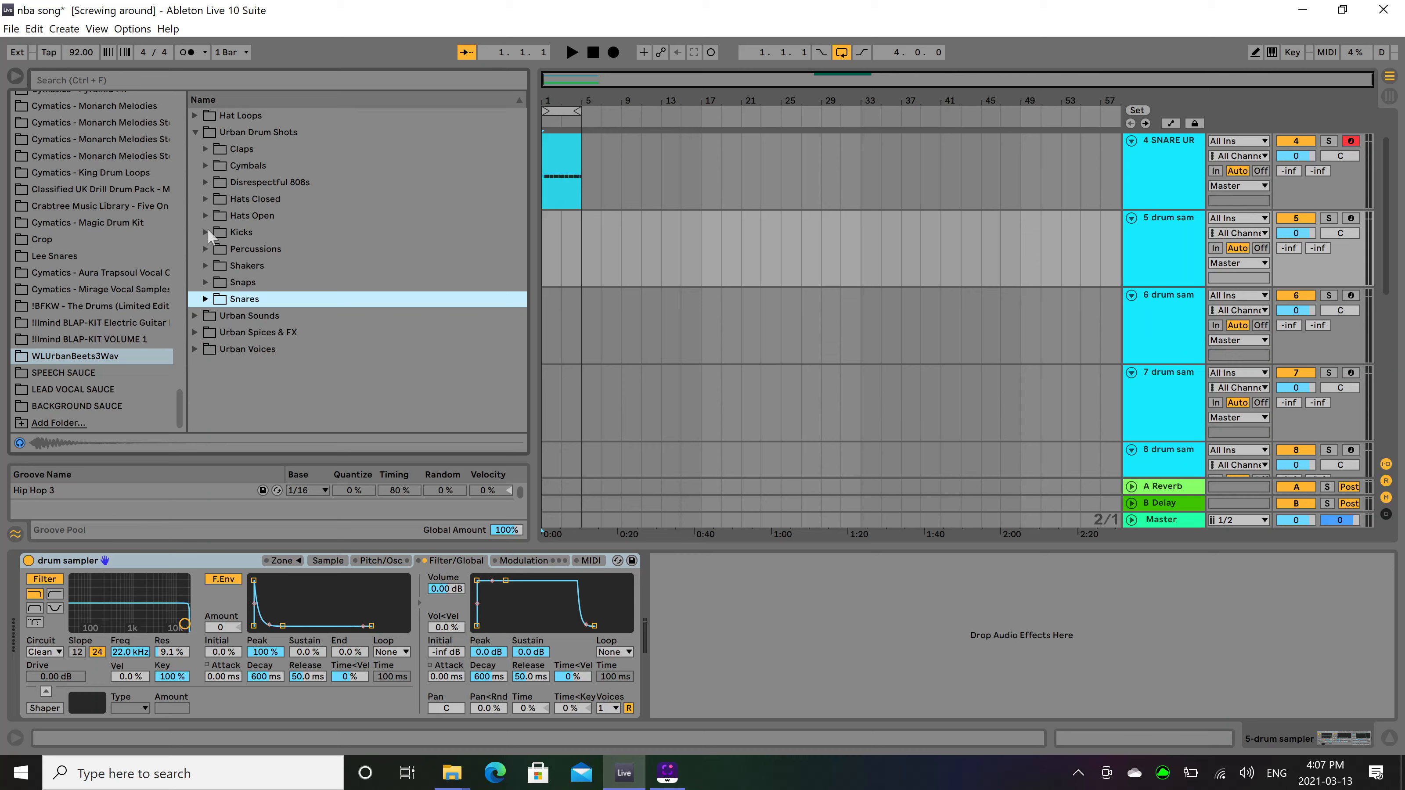
{"action": "left_click", "coordinate": [207, 233]}
{"action": "left_click", "coordinate": [263, 282]}
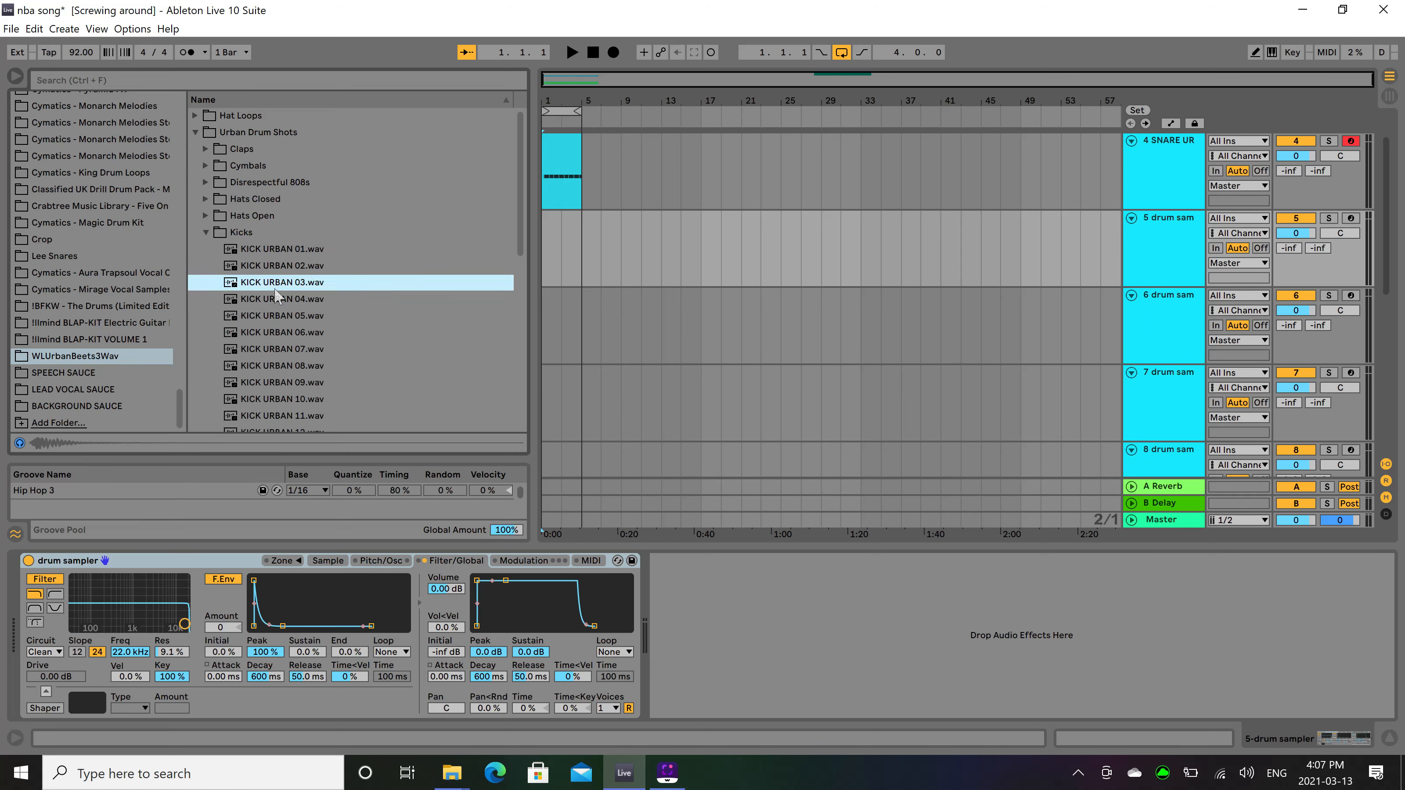
{"action": "left_click", "coordinate": [286, 314]}
{"action": "left_click", "coordinate": [277, 331]}
{"action": "left_click", "coordinate": [281, 365]}
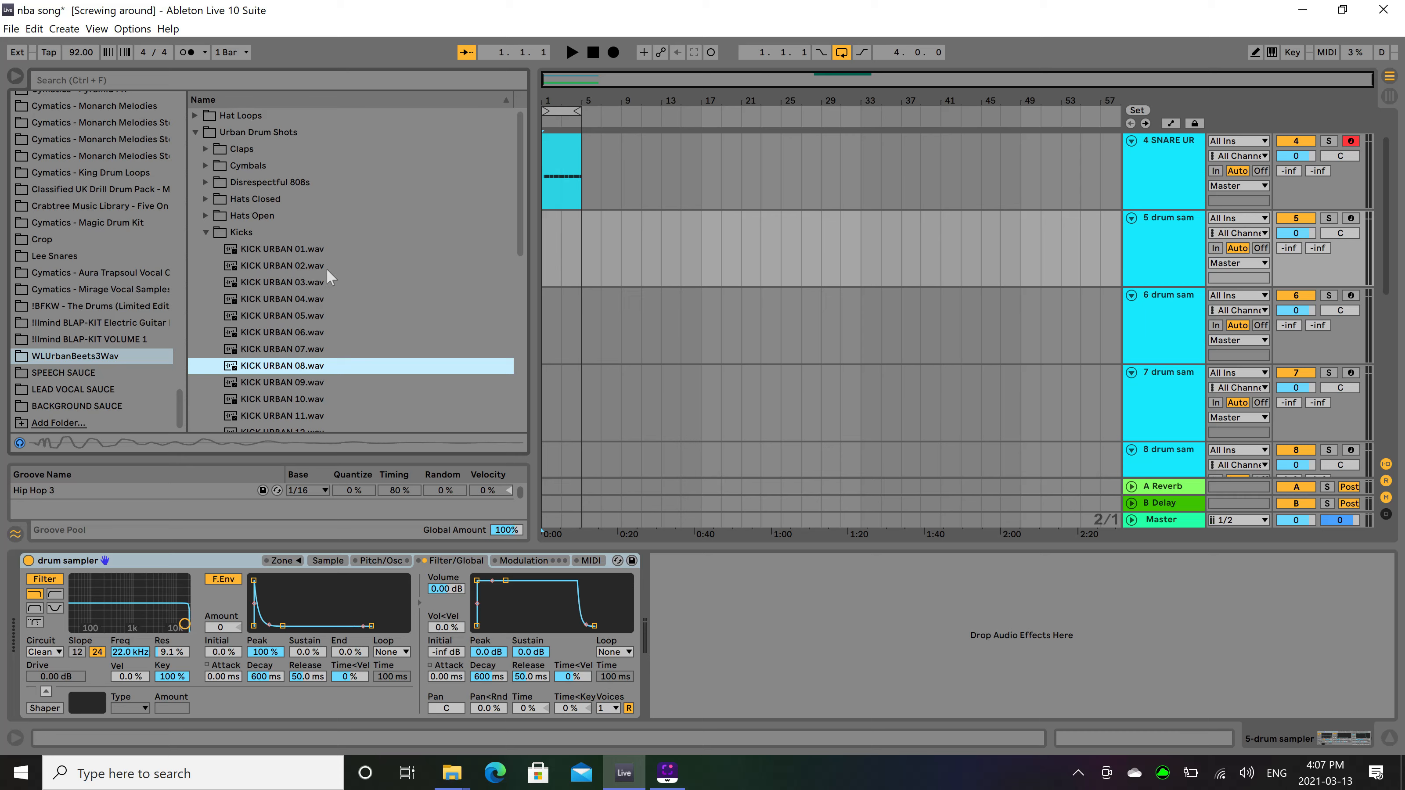
Audition KICK URBAN samples 01 to 06 while the song plays.
{"action": "key", "text": "space"}
{"action": "left_click", "coordinate": [285, 248]}
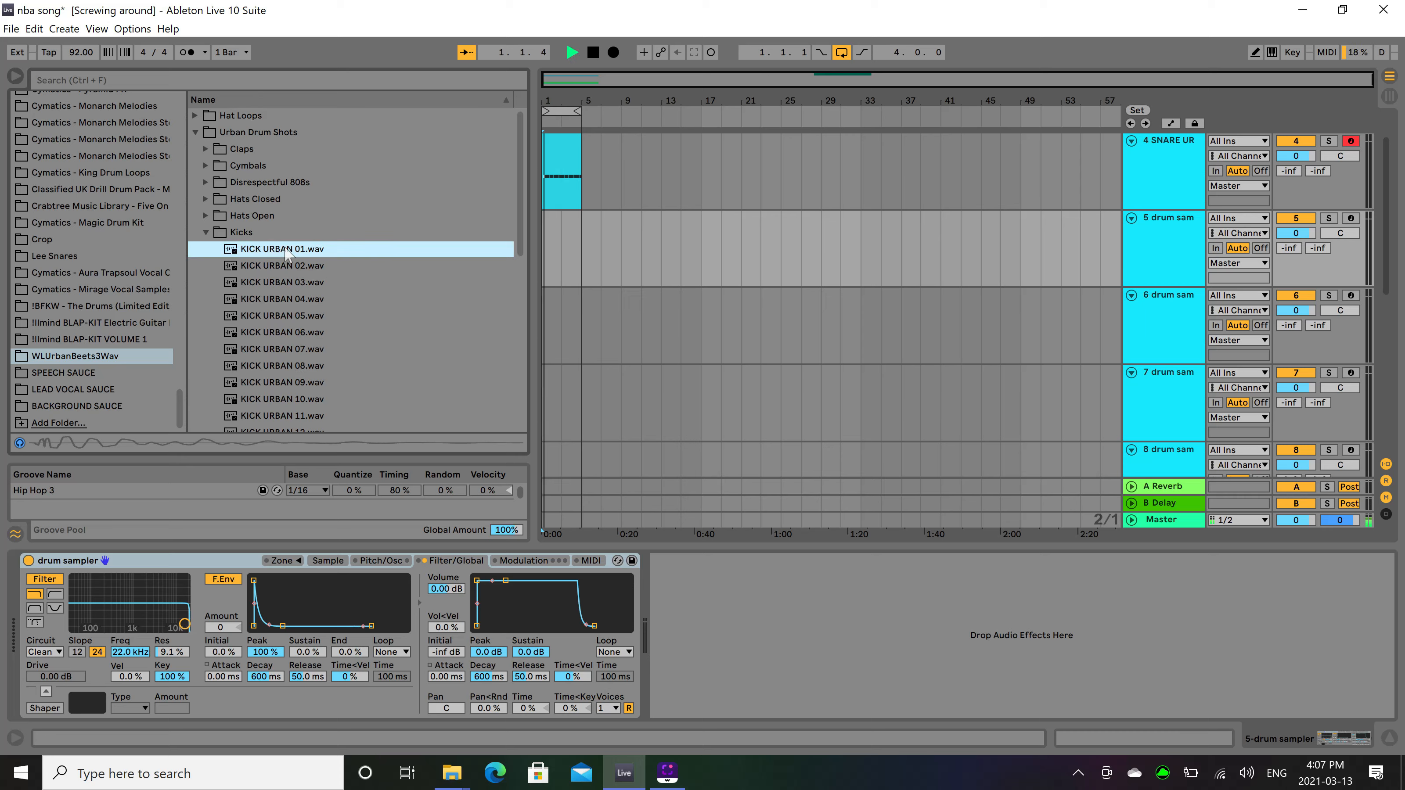
{"action": "left_click", "coordinate": [297, 269]}
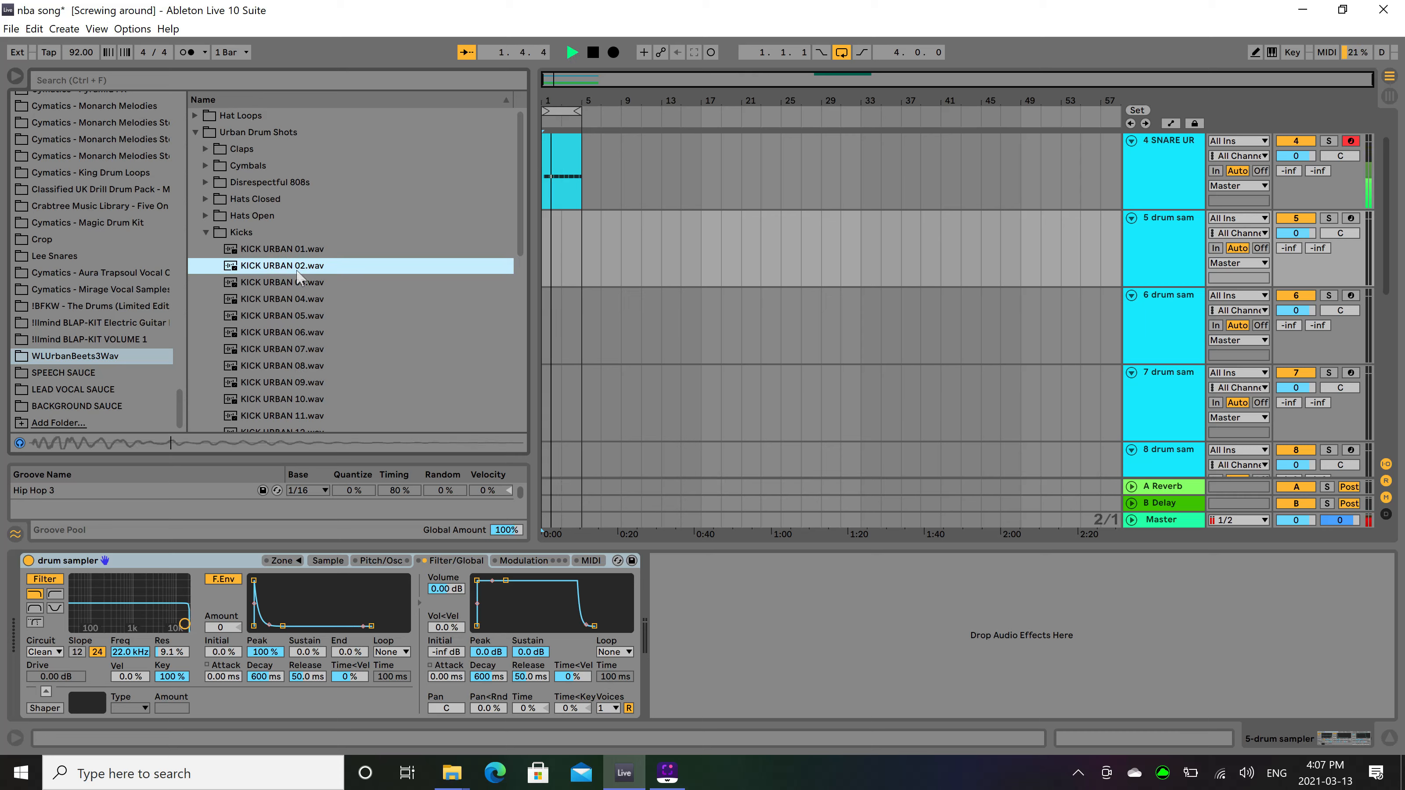
{"action": "left_click", "coordinate": [296, 282]}
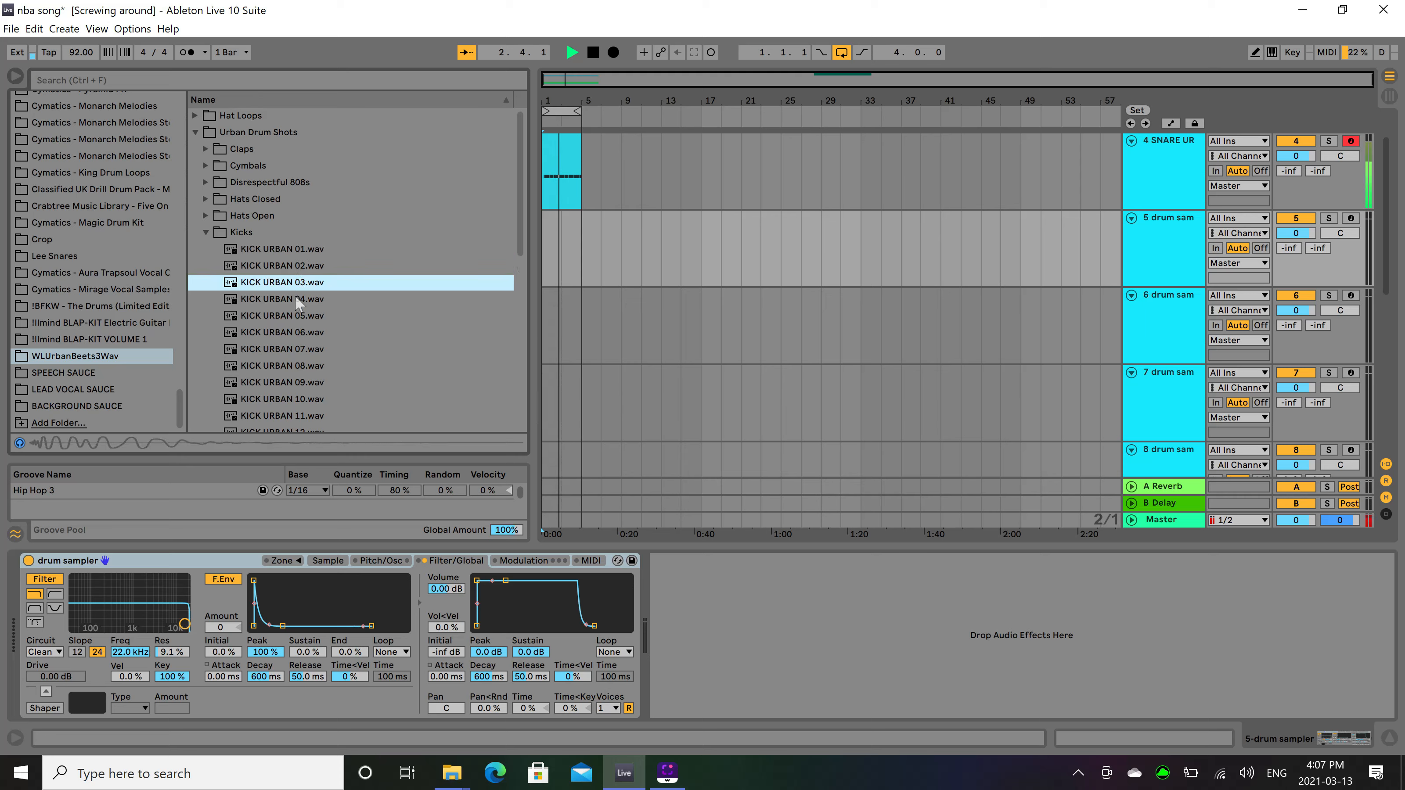
{"action": "left_click", "coordinate": [296, 298]}
{"action": "left_click", "coordinate": [298, 316]}
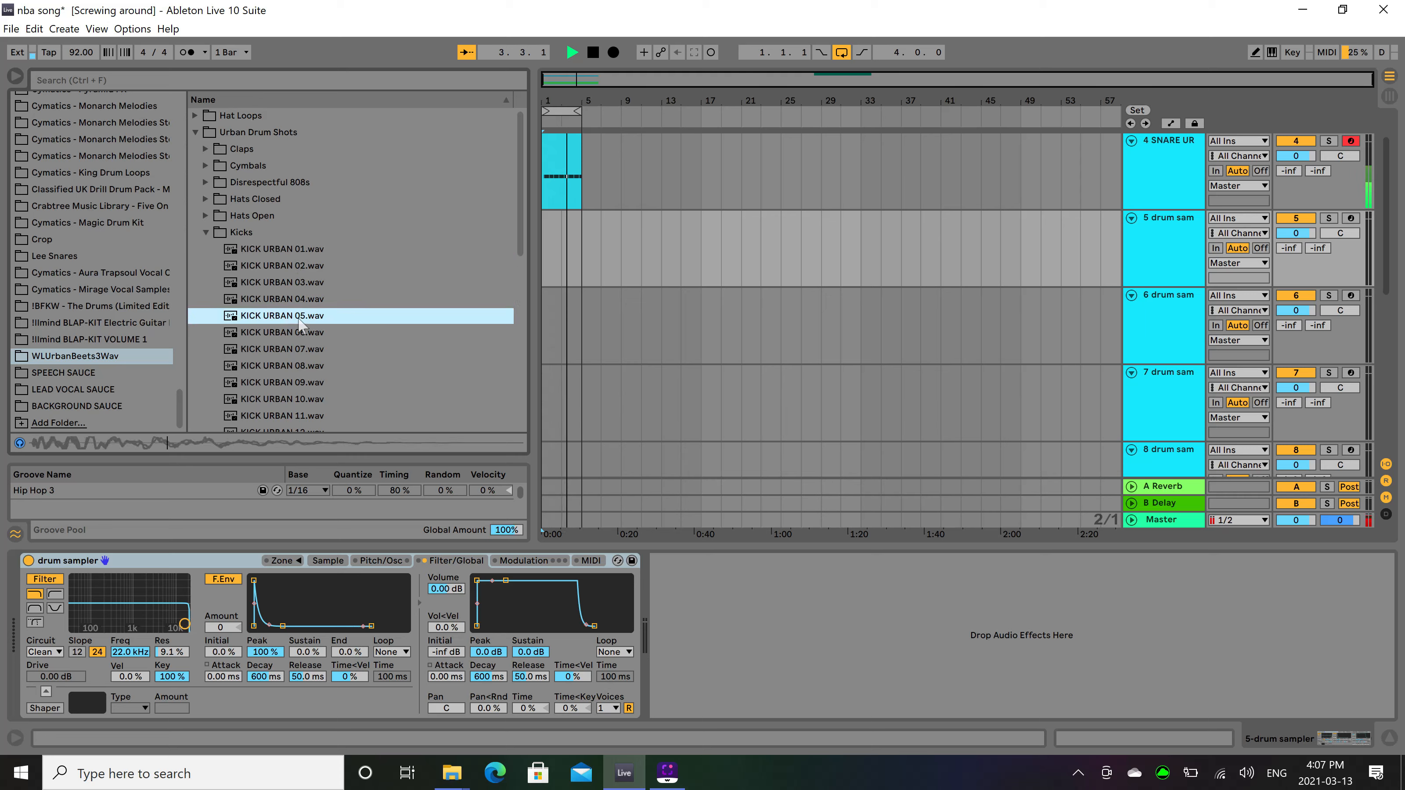
{"action": "left_click", "coordinate": [304, 331]}
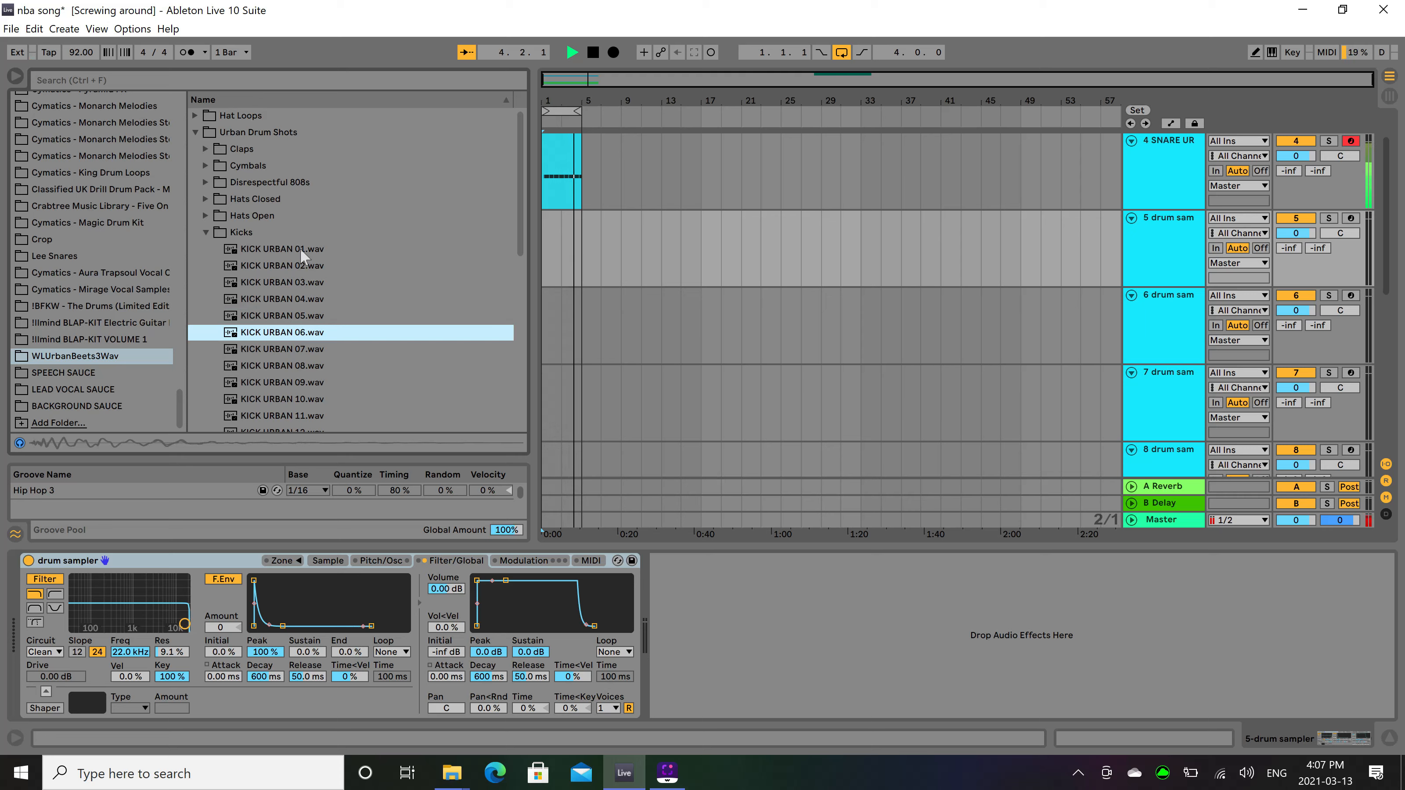
{"action": "key", "text": "space"}
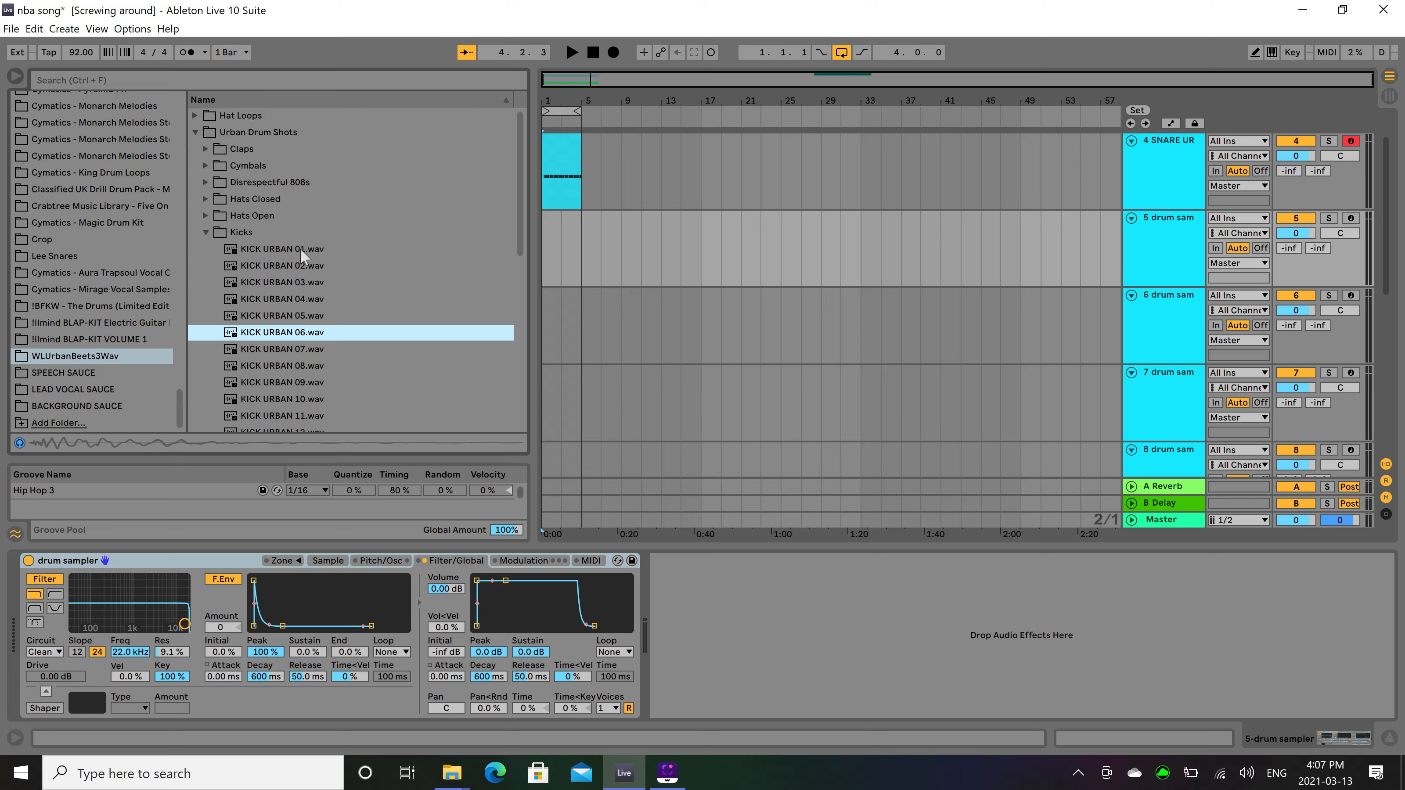
Load KICK URBAN 01.wav into the track 5 sampler and set its sample volume to -27 dB.
{"action": "left_click", "coordinate": [300, 249]}
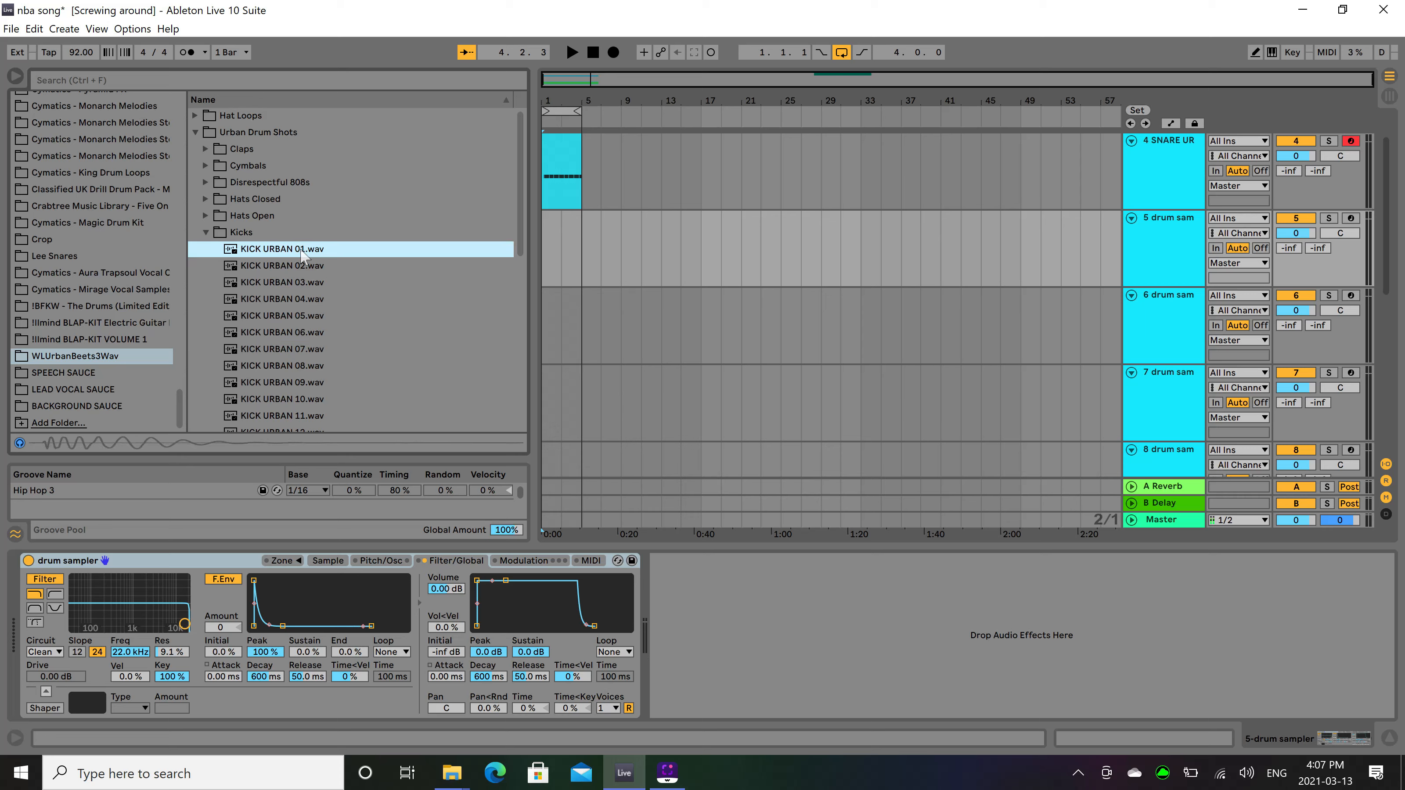
{"action": "left_click", "coordinate": [545, 238]}
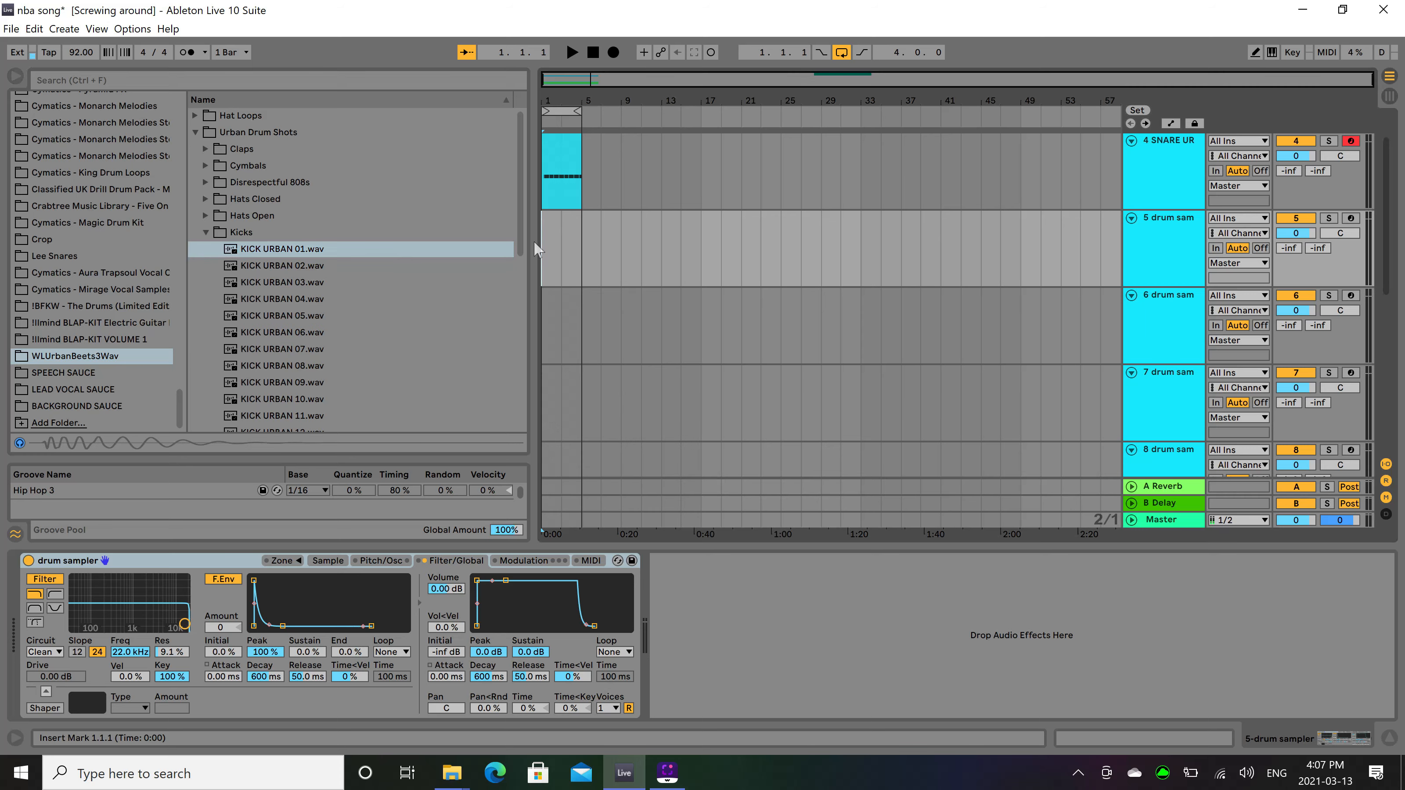
{"action": "left_click_drag", "start_coordinate": [288, 250], "coordinate": [315, 603]}
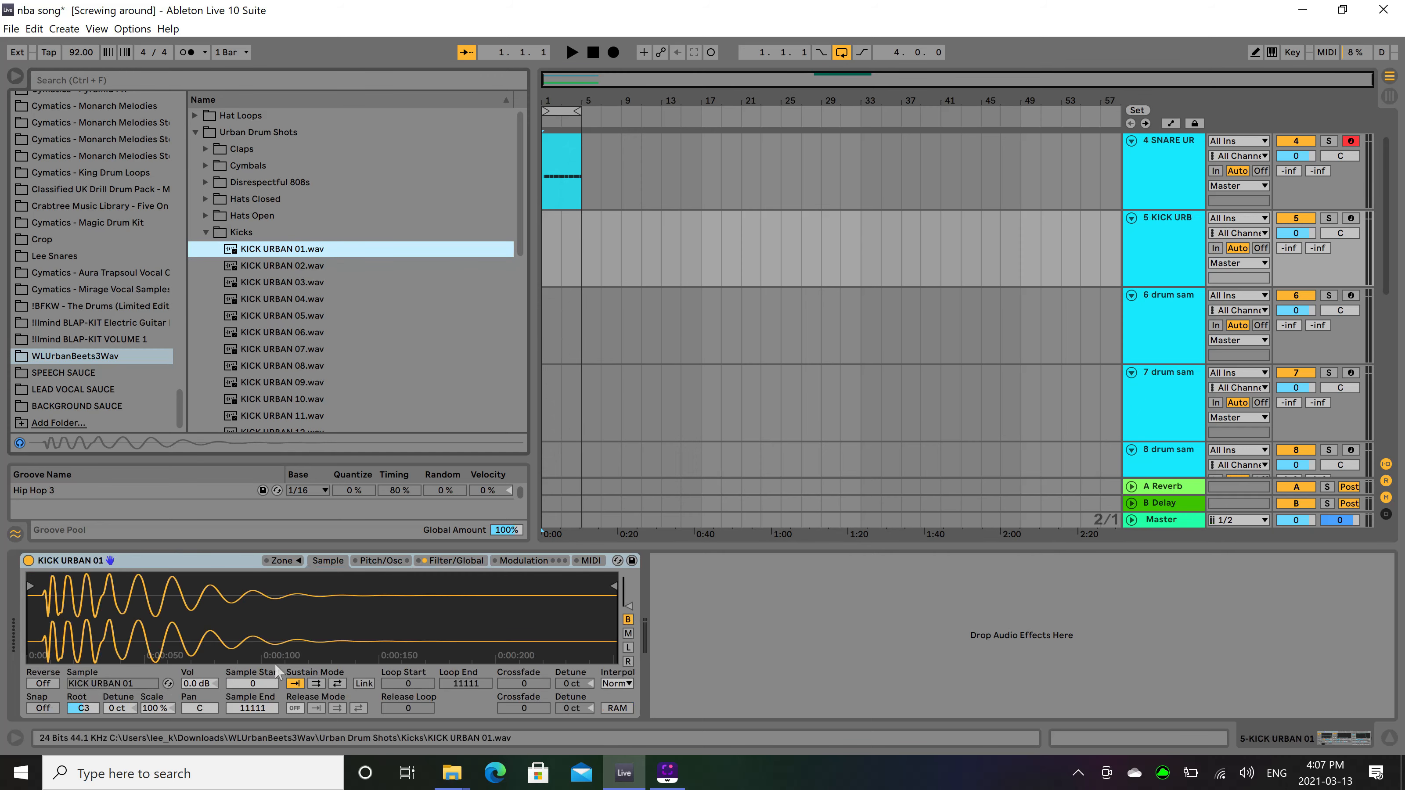
{"action": "mouse_move", "coordinate": [191, 686]}
{"action": "left_mouse_down"}
{"action": "mouse_move", "coordinate": [192, 719]}
{"action": "mouse_move", "coordinate": [191, 686]}
{"action": "left_mouse_up"}
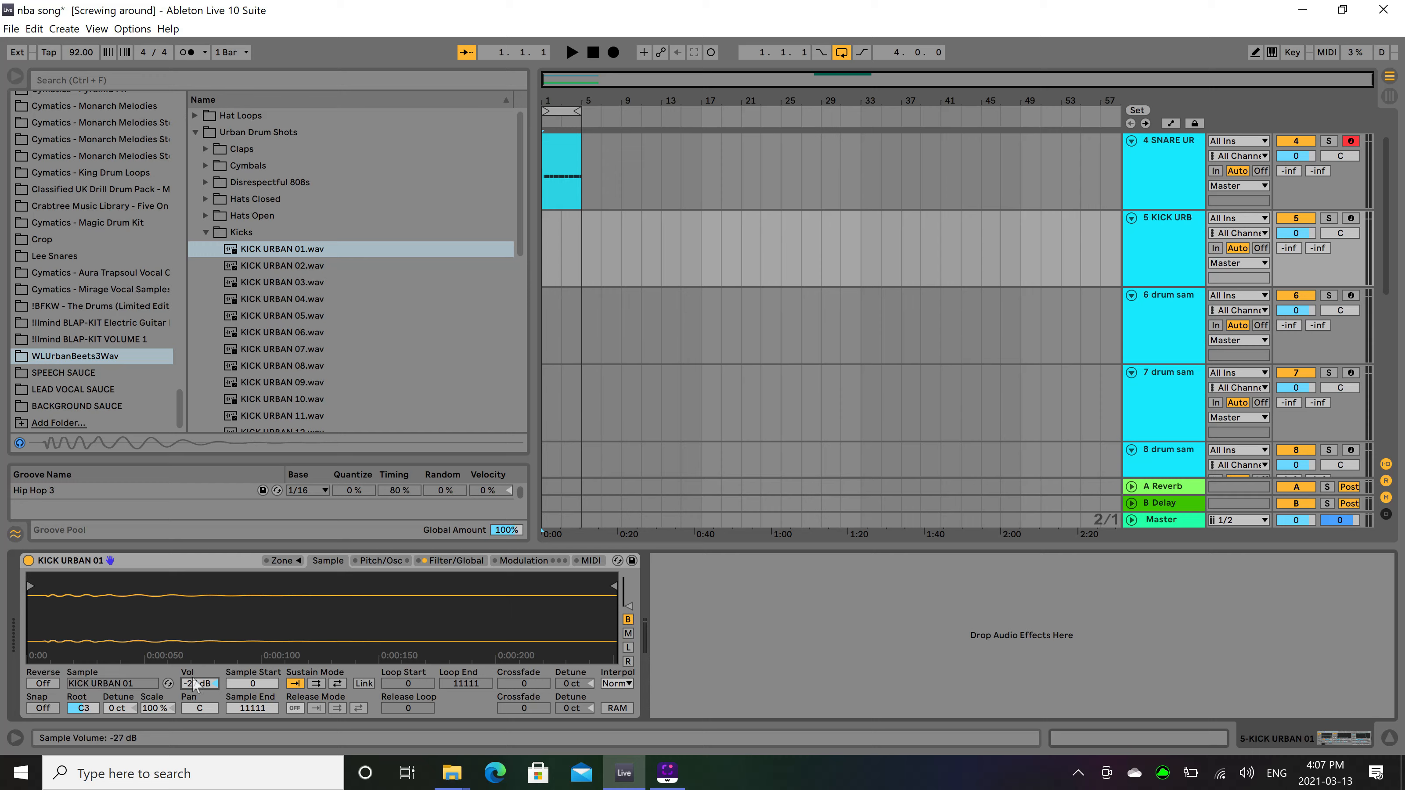
Create a four-bar MIDI clip from bar 1 on the kick track and add a C3 note at 1.1.1 with velocity 127.
{"action": "left_click_drag", "start_coordinate": [544, 258], "coordinate": [583, 268]}
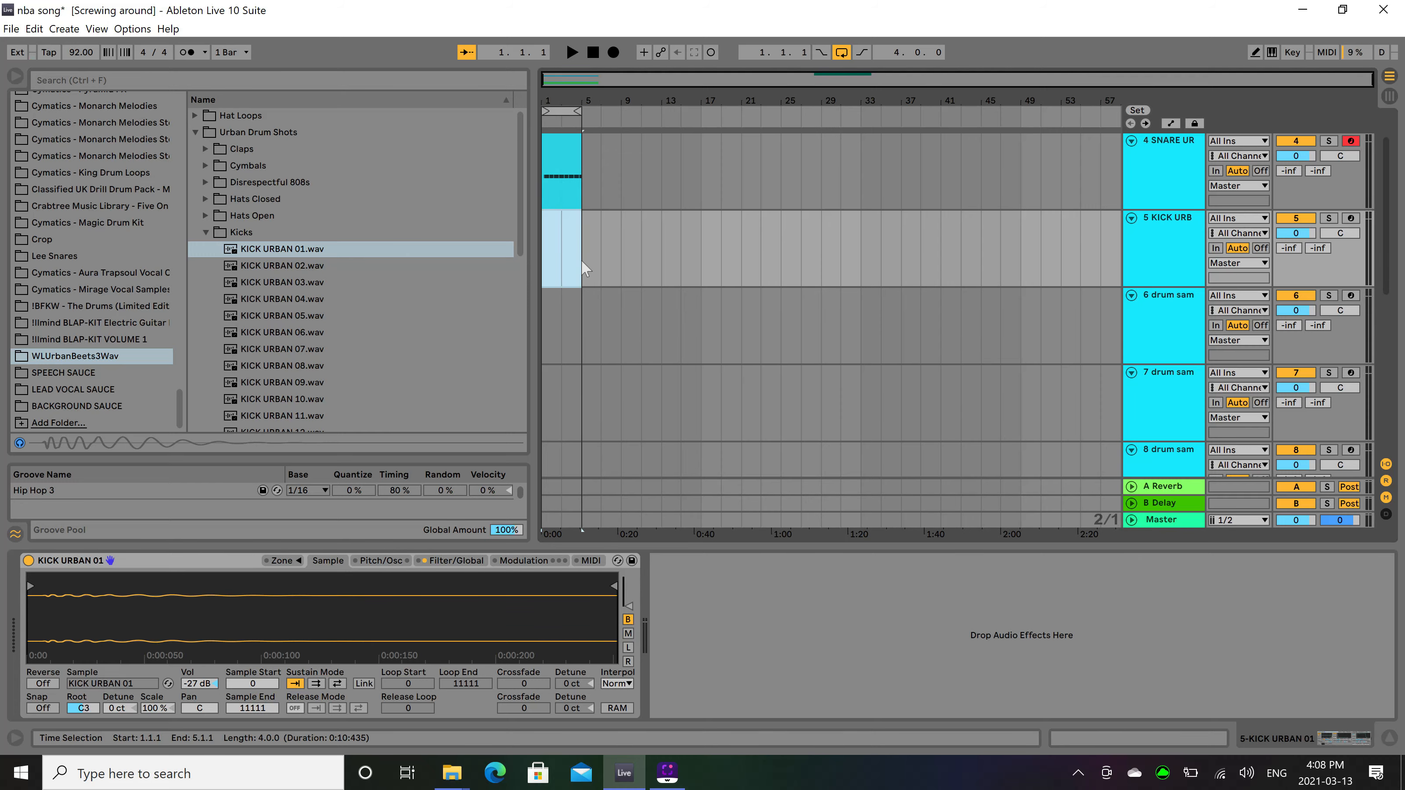
{"action": "key", "text": "ctrl+shift+m"}
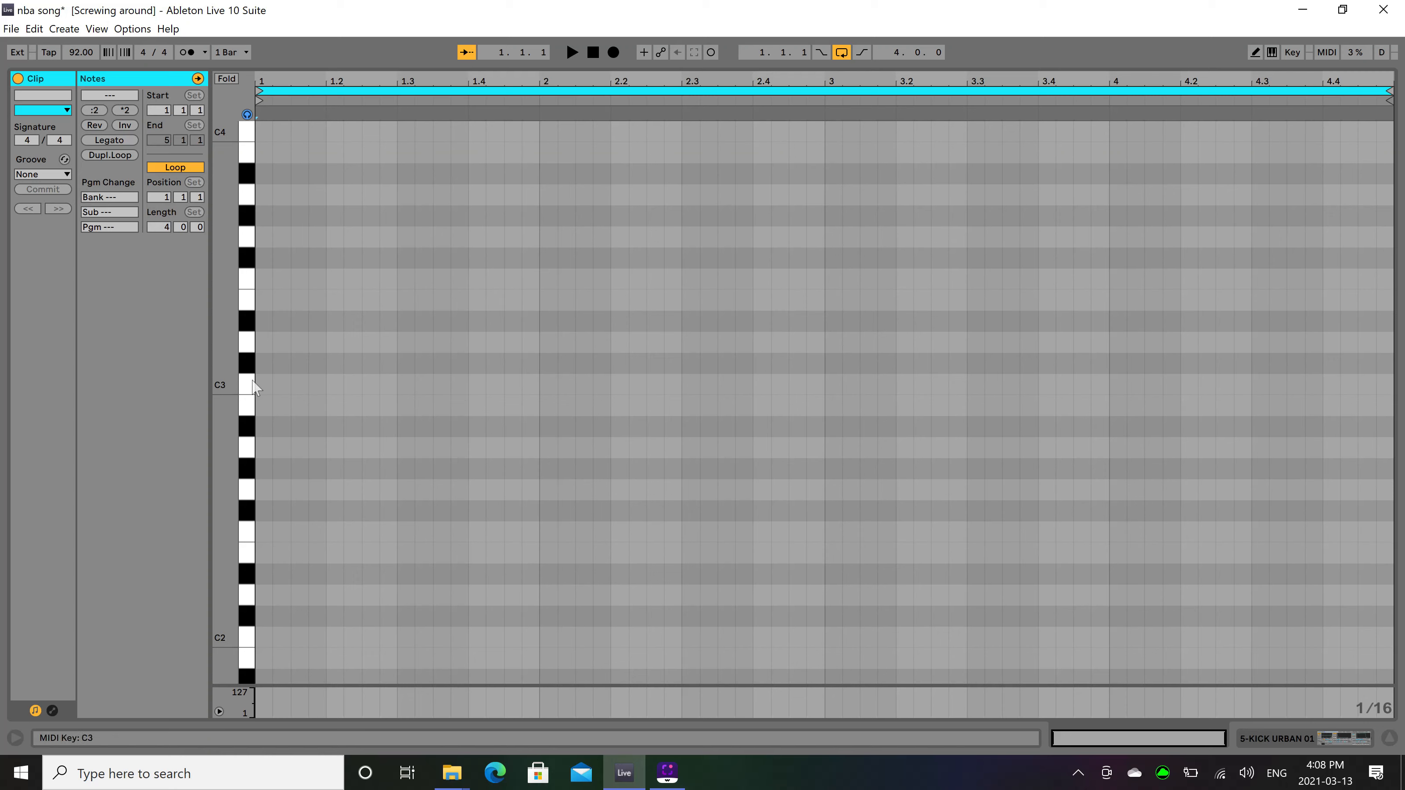
{"action": "double_click", "coordinate": [270, 384]}
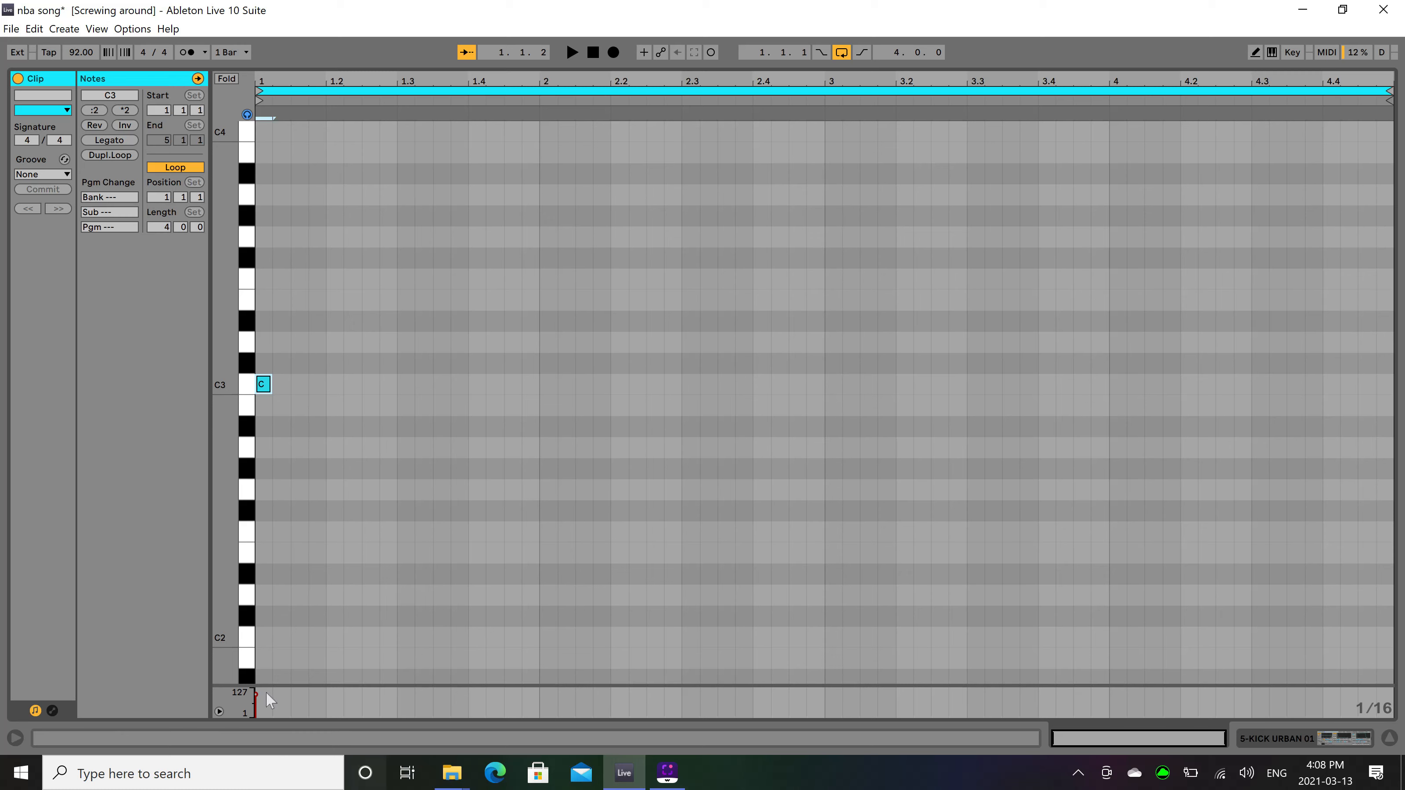
{"action": "left_click_drag", "start_coordinate": [259, 690], "coordinate": [254, 691]}
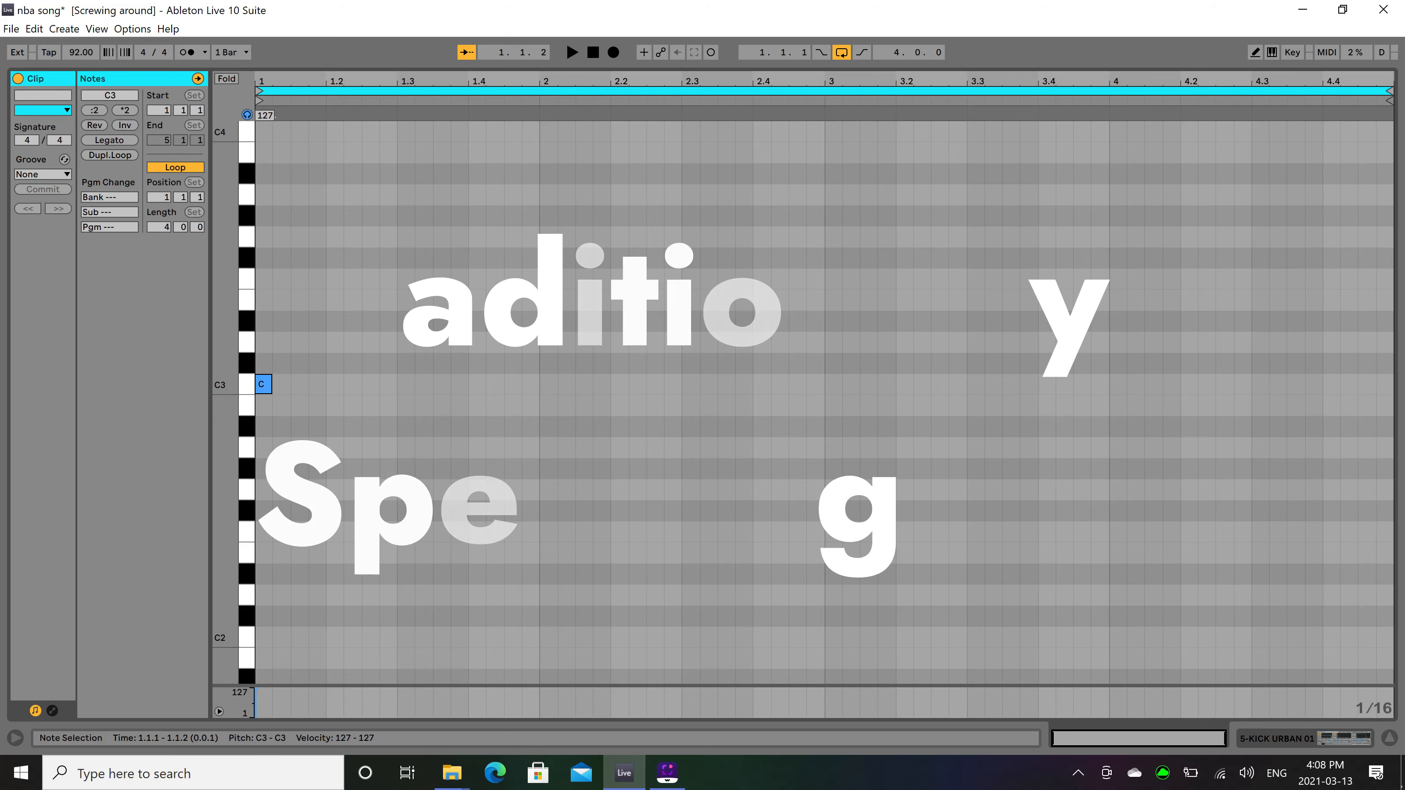
Set the kick sampler's volume velocity sensitivity to 100% and play the kick clip with the loop.
{"action": "key", "text": "space"}
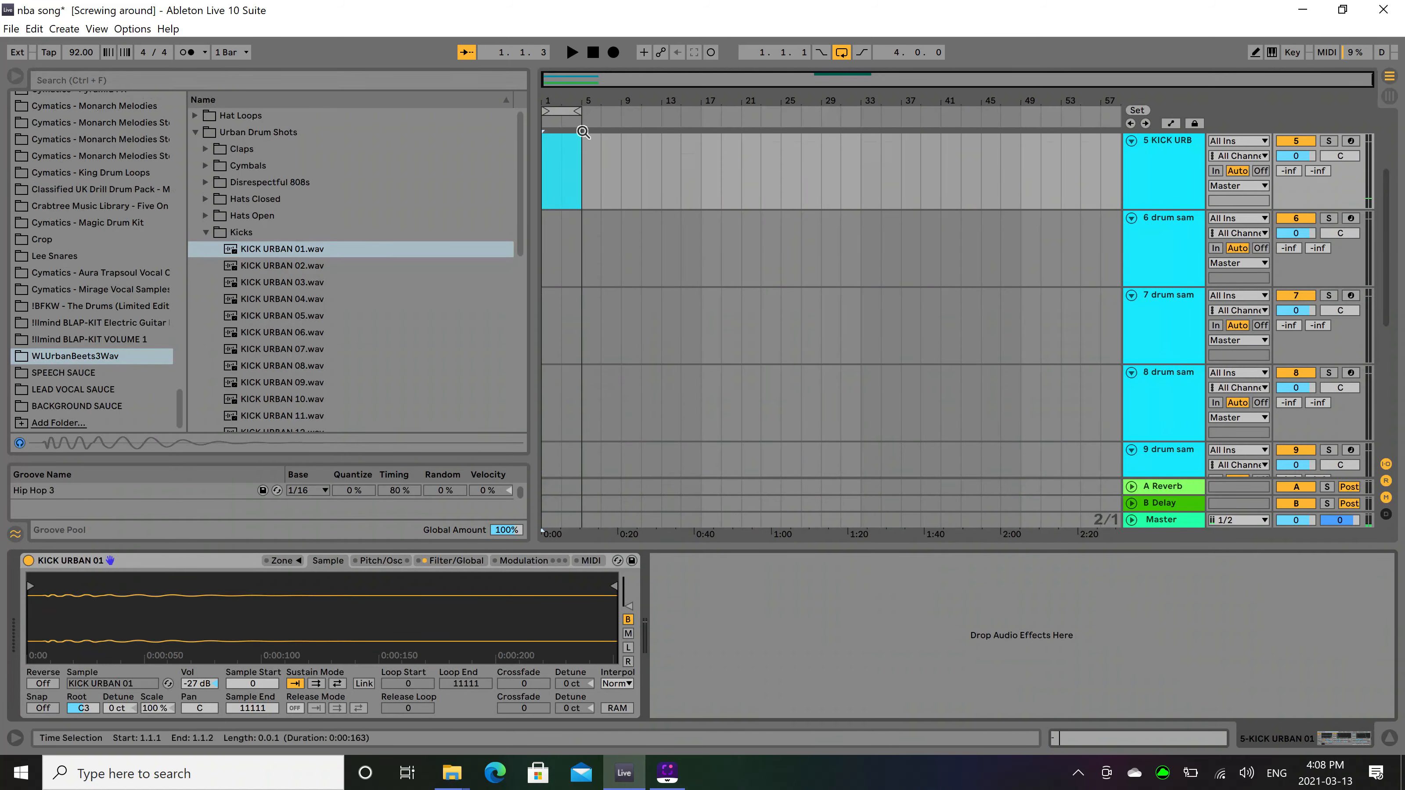
{"action": "scroll", "coordinate": [567, 183], "scroll_direction": "up", "scroll_amount": 3}
{"action": "left_click", "coordinate": [562, 266]}
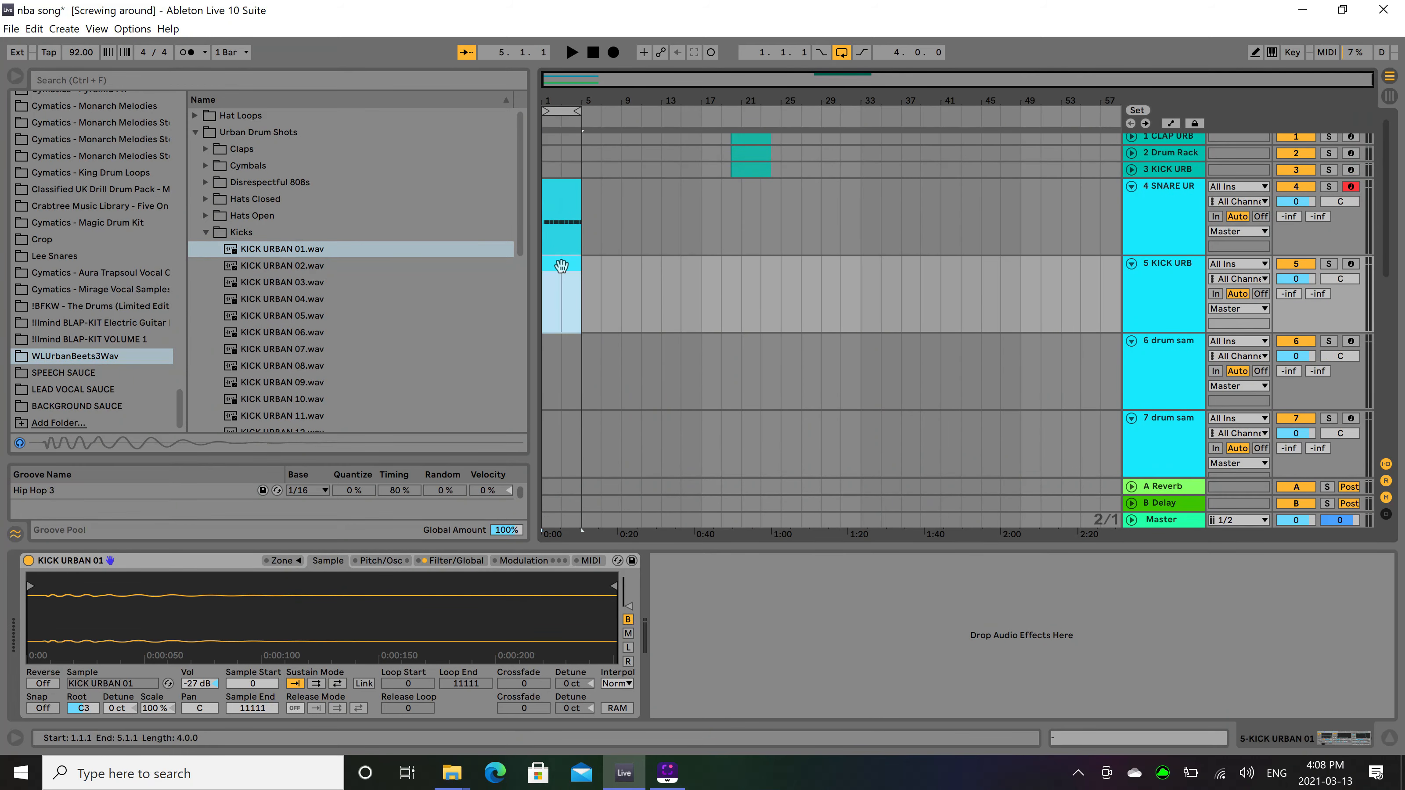
{"action": "left_click", "coordinate": [455, 560]}
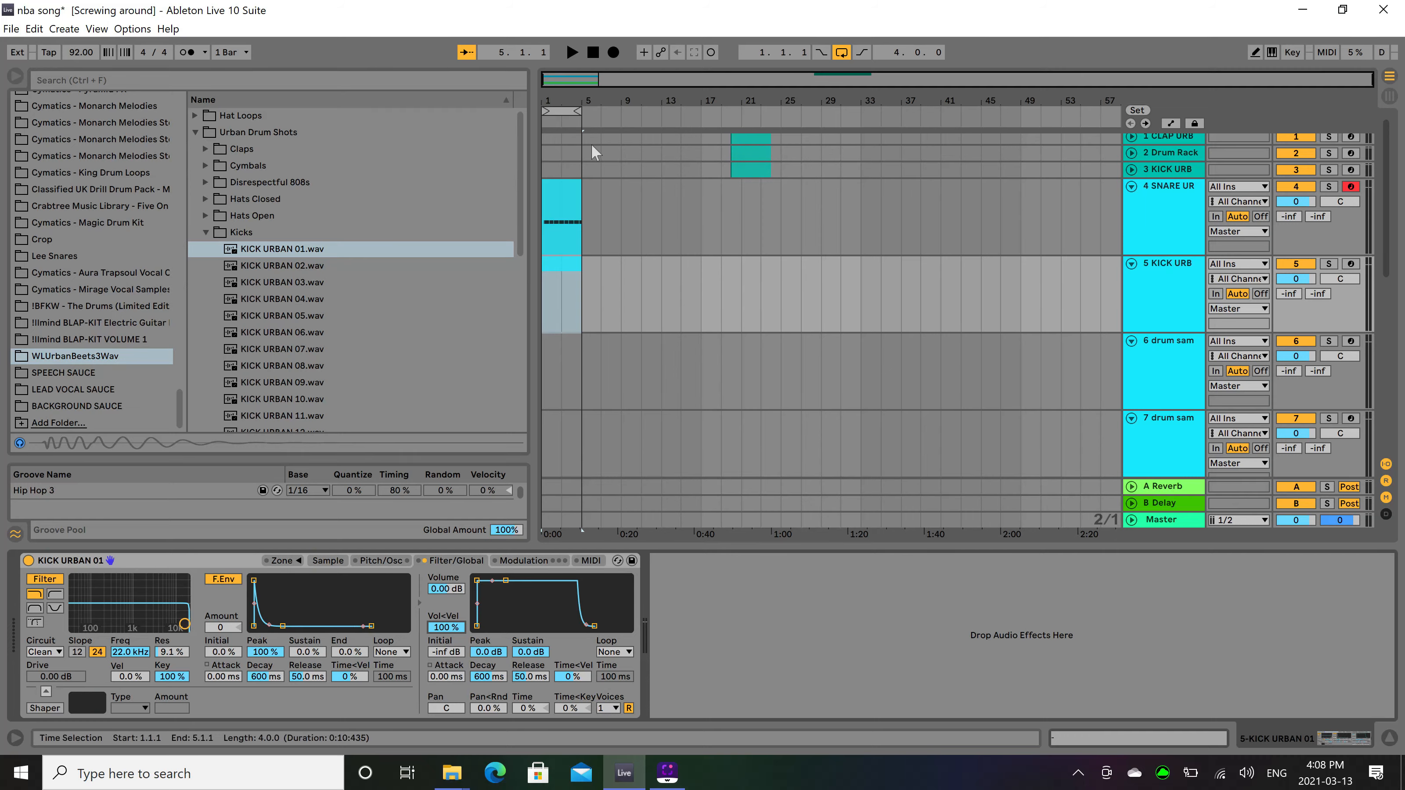
{"action": "double_click", "coordinate": [563, 265]}
{"action": "key", "text": "space"}
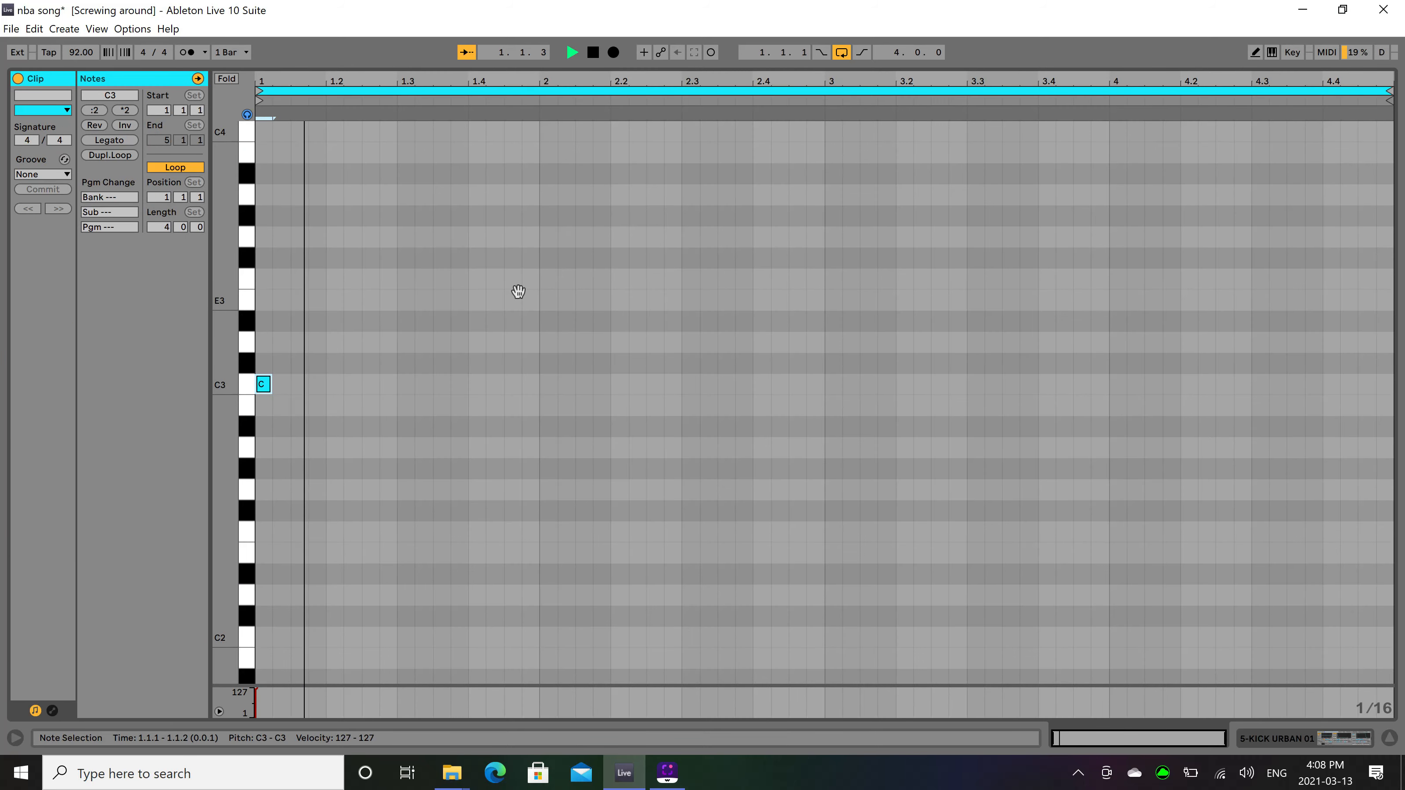
{"action": "key", "text": "space"}
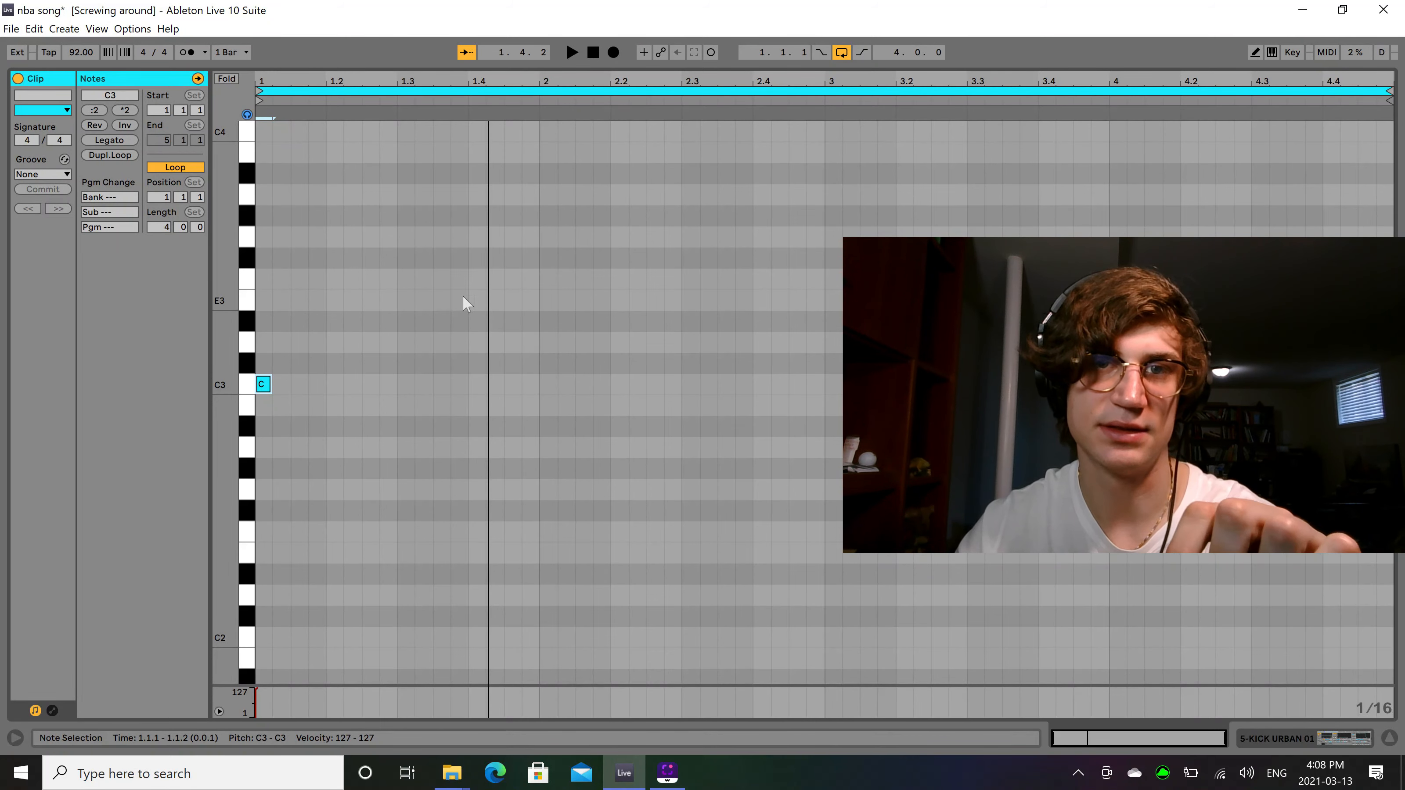
Play the loop once more and add a C3 kick note at 1.2.3 with velocity 127.
{"action": "left_click", "coordinate": [325, 383]}
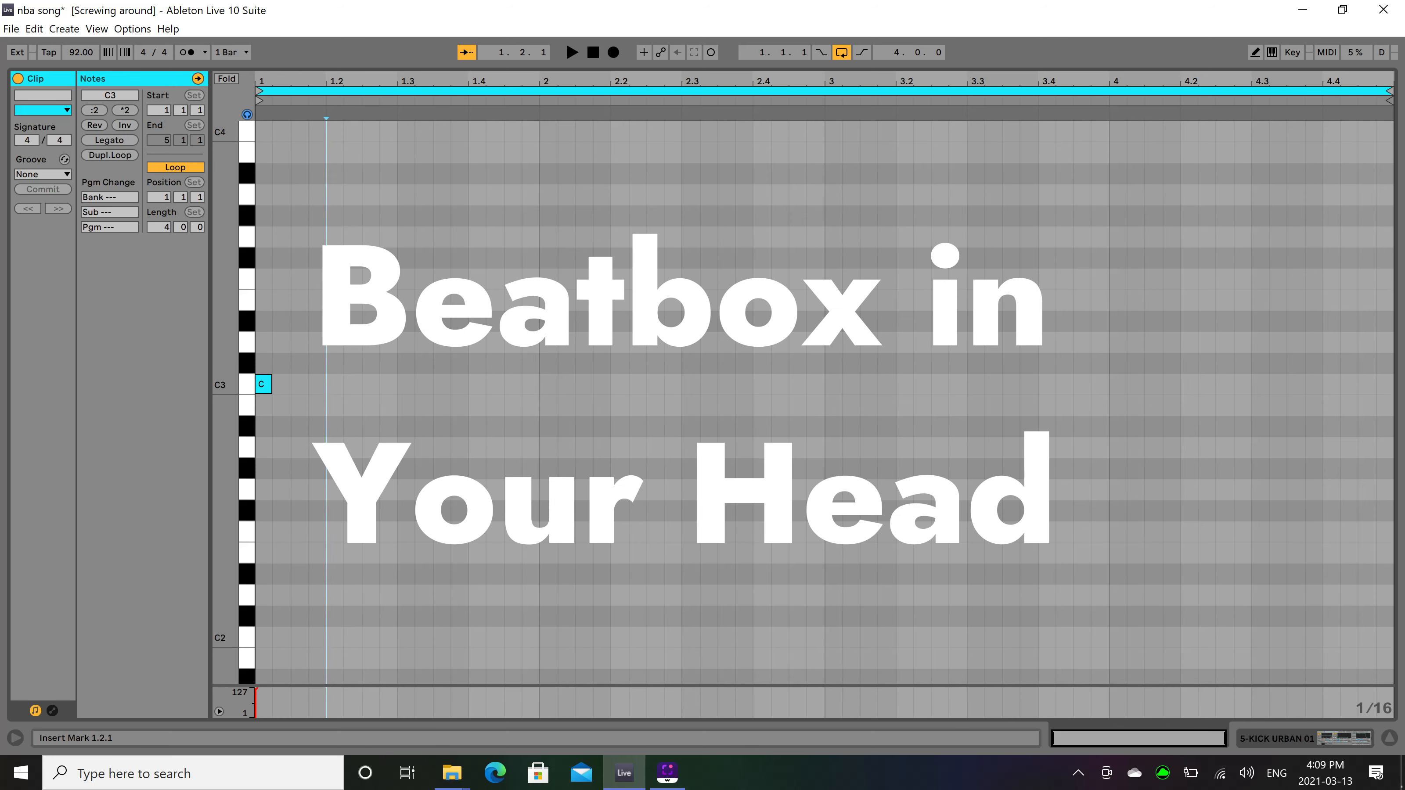
{"action": "key", "text": "space"}
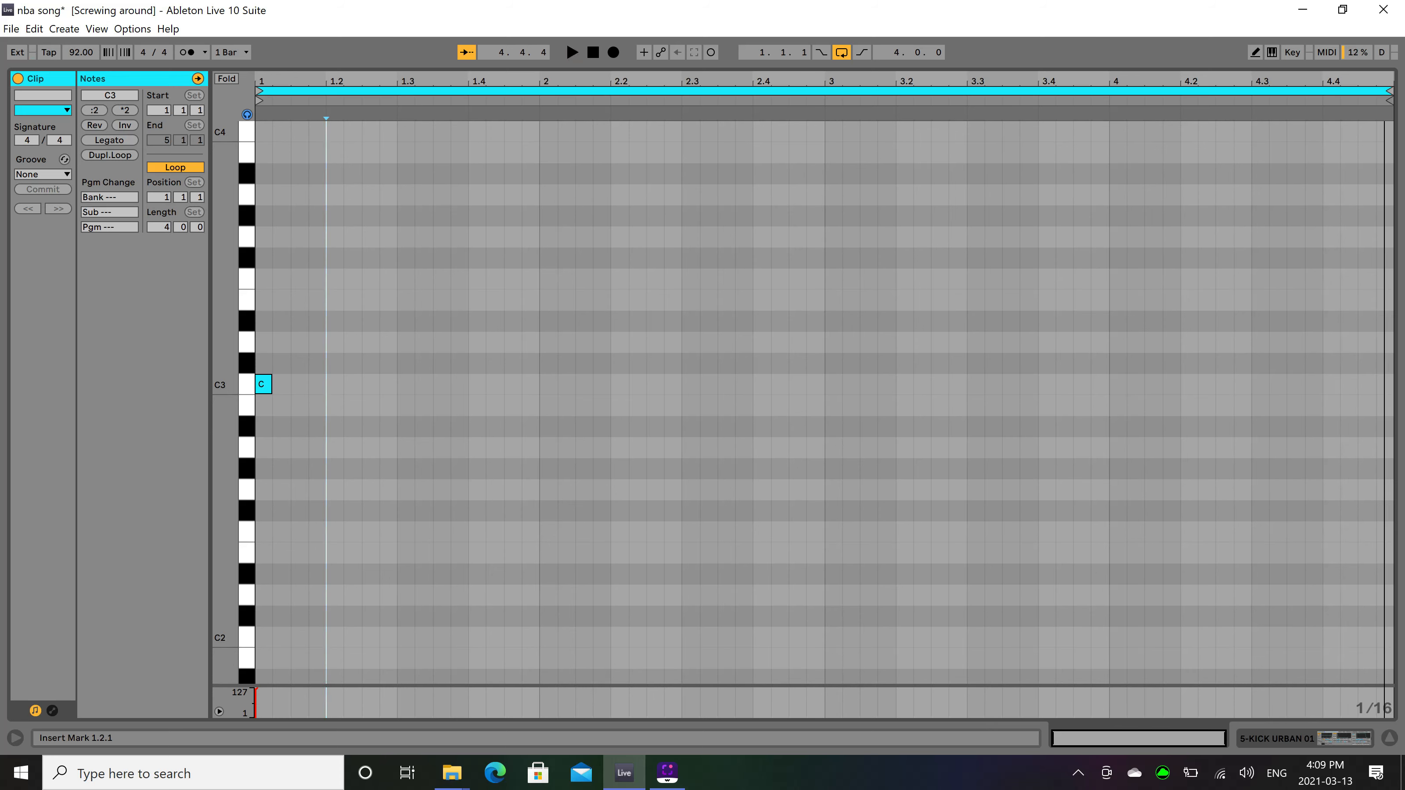
{"action": "double_click", "coordinate": [370, 384]}
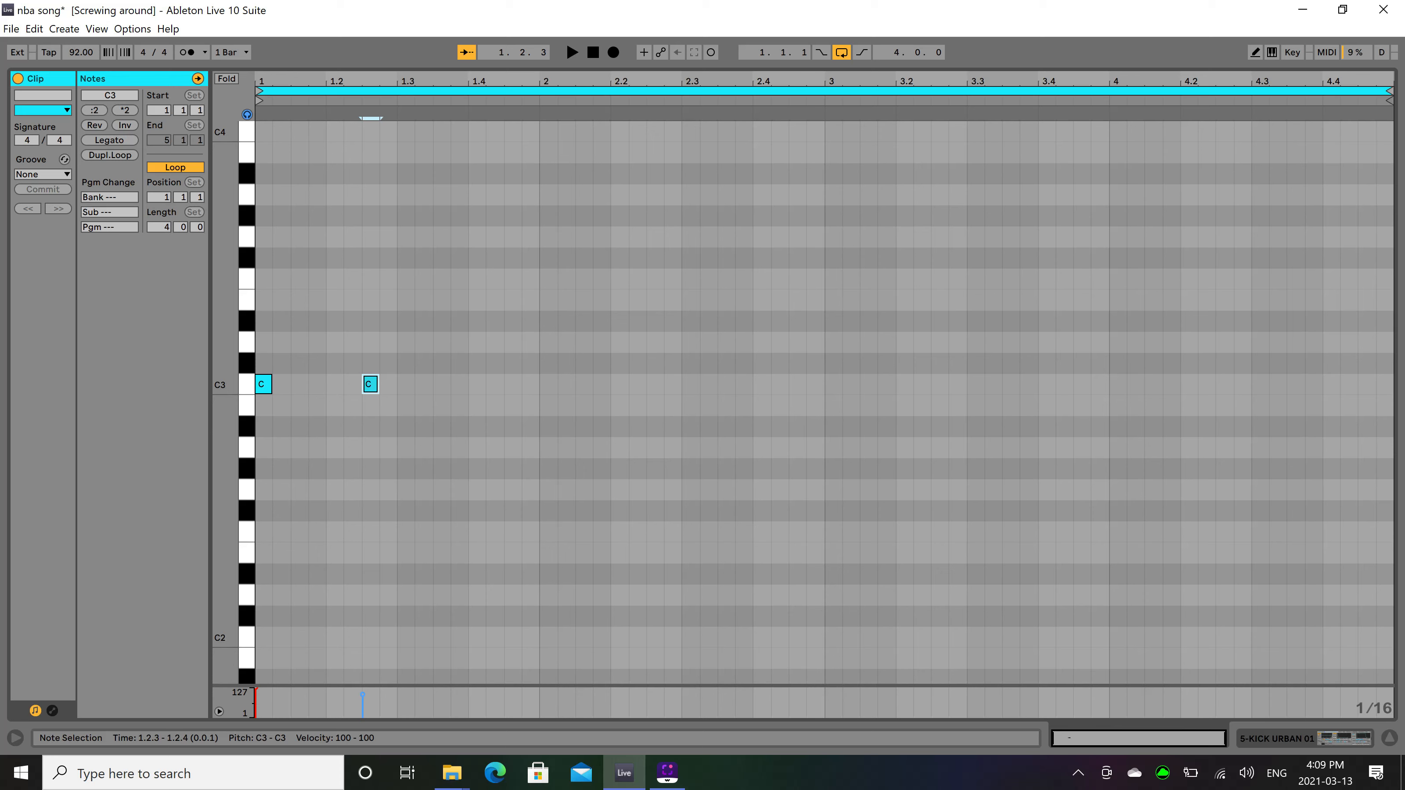
{"action": "left_click_drag", "start_coordinate": [363, 695], "coordinate": [362, 686]}
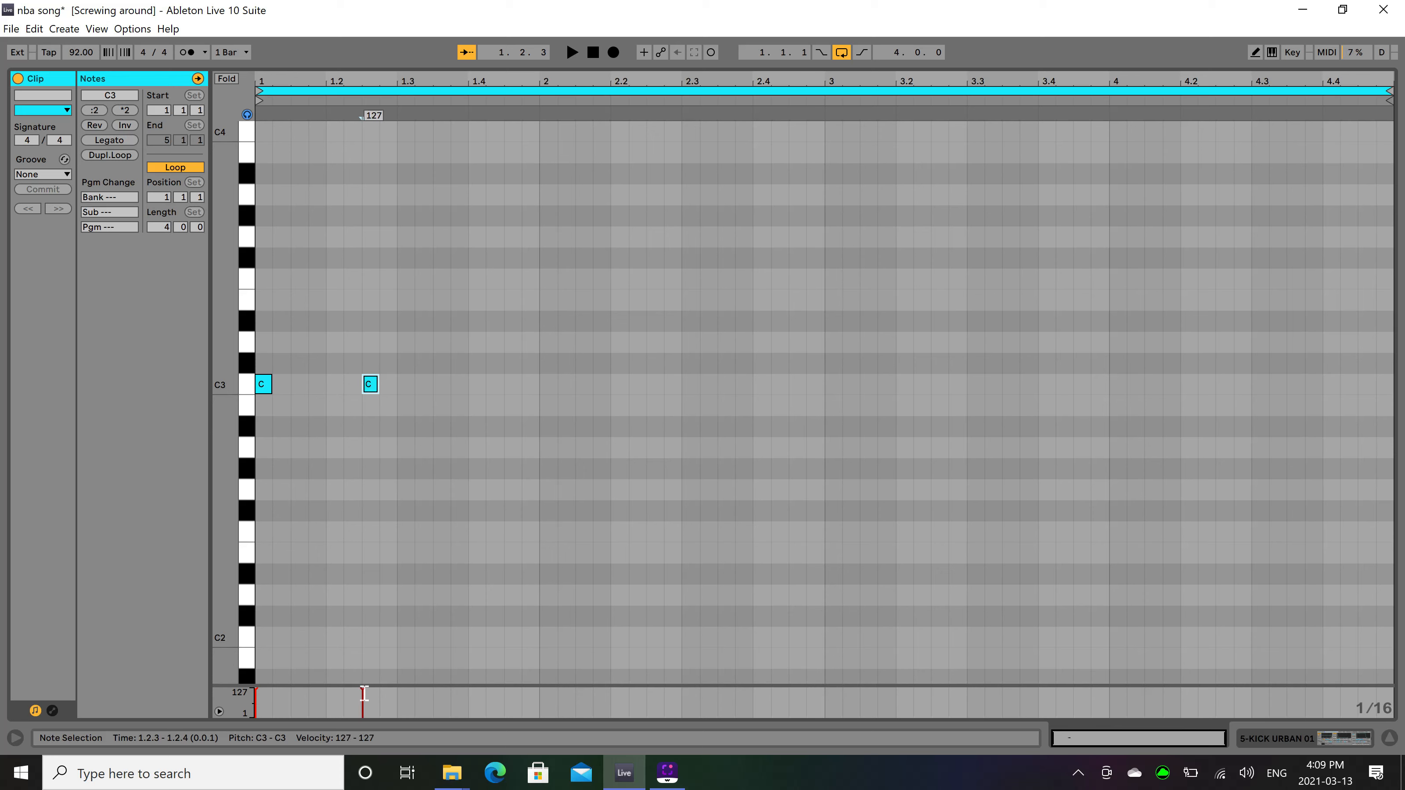
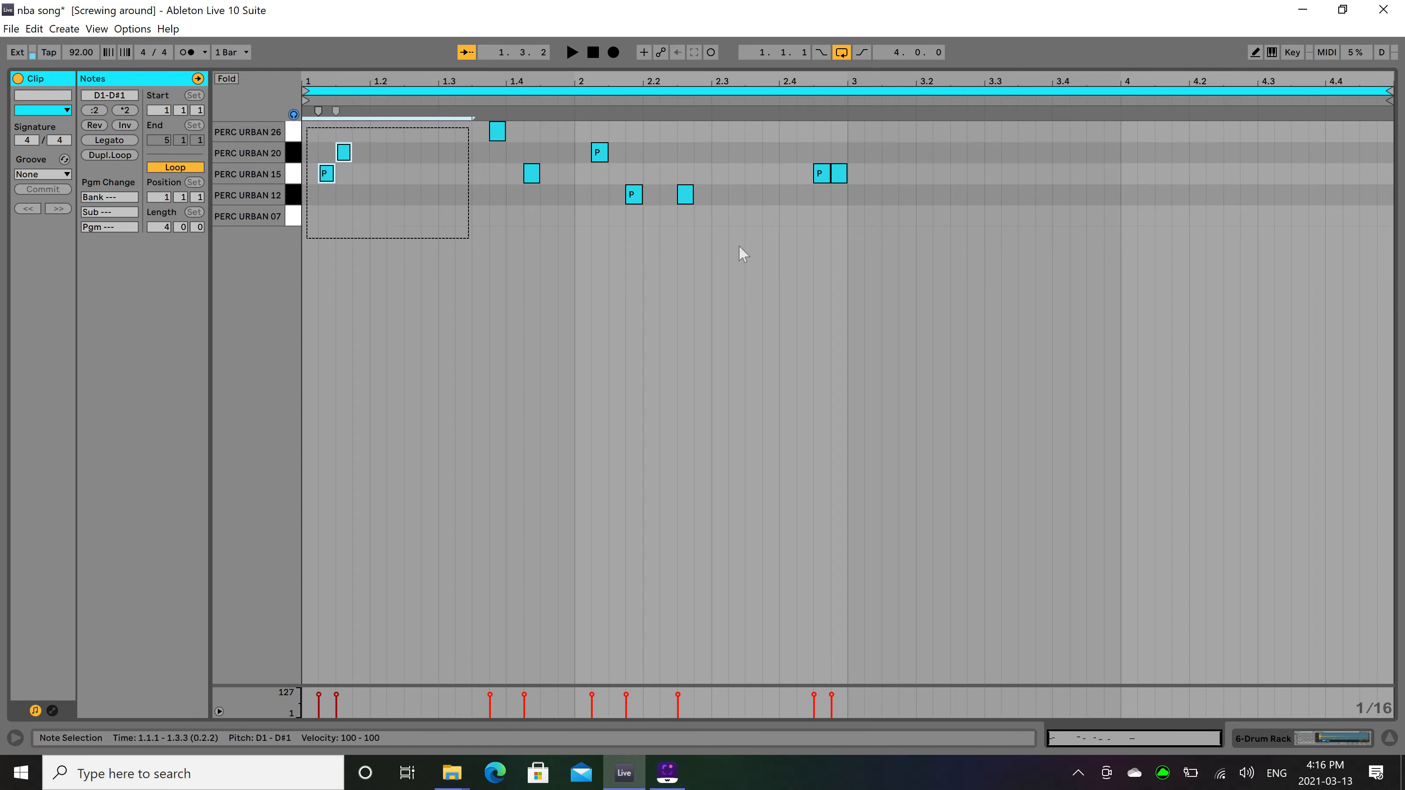
Duplicate the two-bar percussion pattern into bars 3 and 4, and delete the PERC URBAN 12 notes at 2.2.3 and 4.2.3.
{"action": "key", "text": "ctrl+d"}
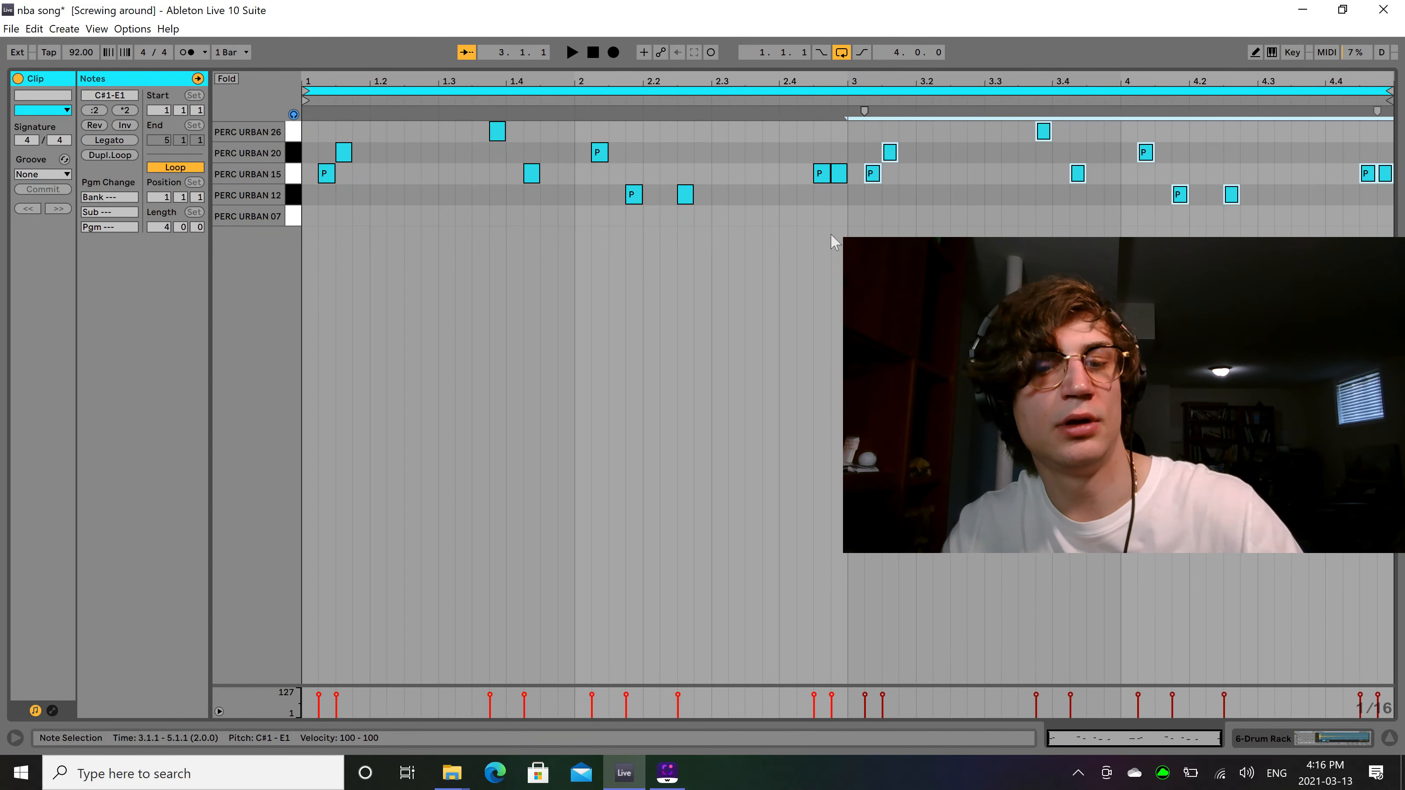
{"action": "key", "text": "space"}
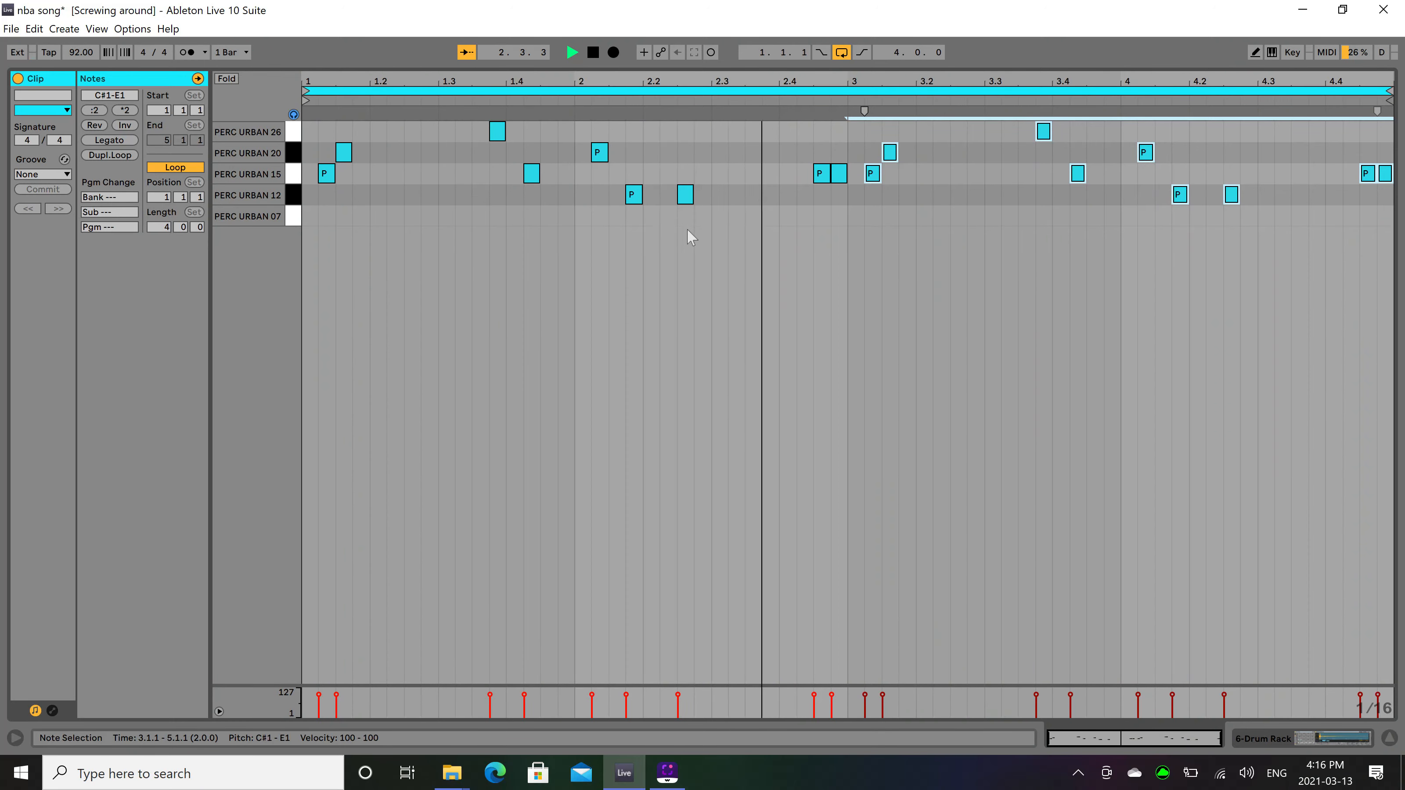
{"action": "double_click", "coordinate": [685, 194]}
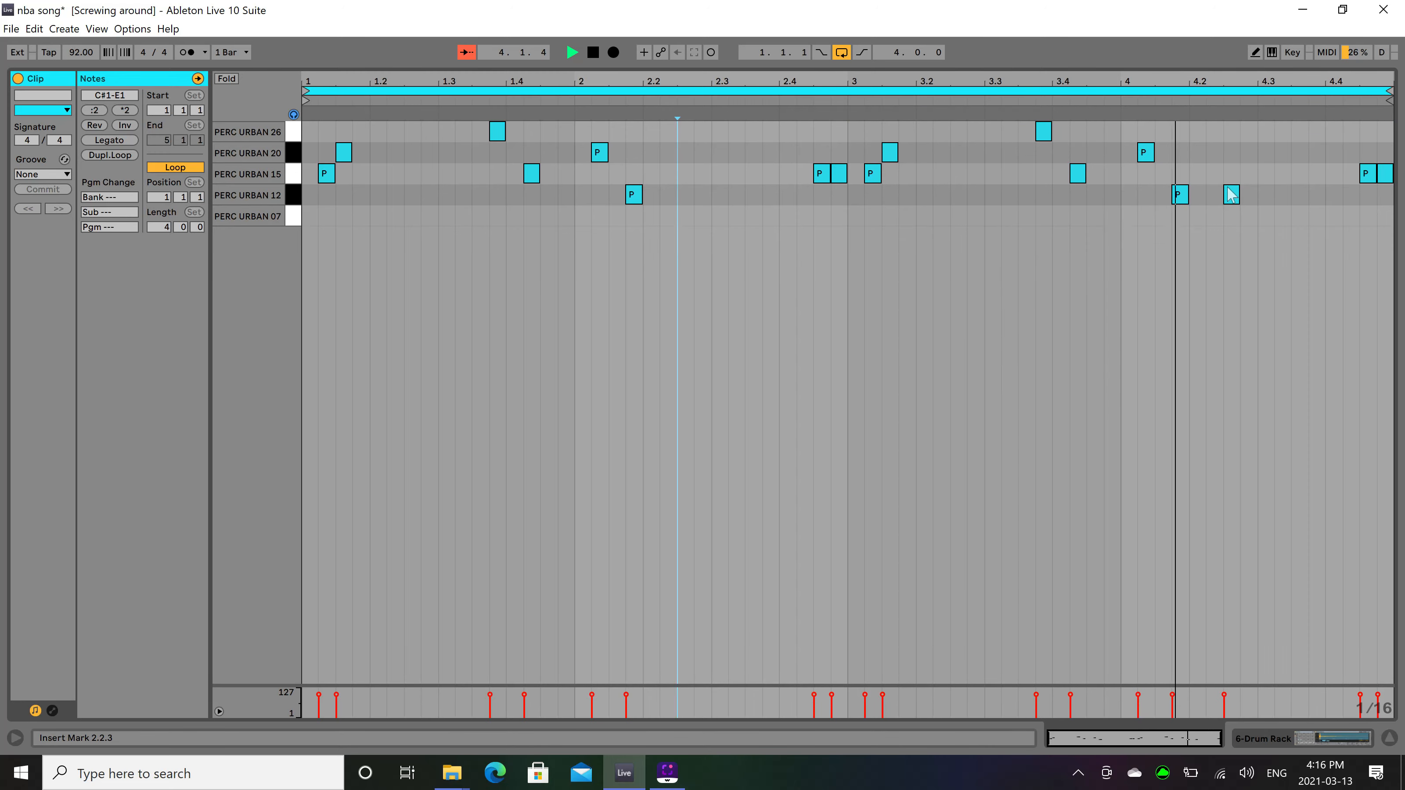
{"action": "double_click", "coordinate": [1232, 194]}
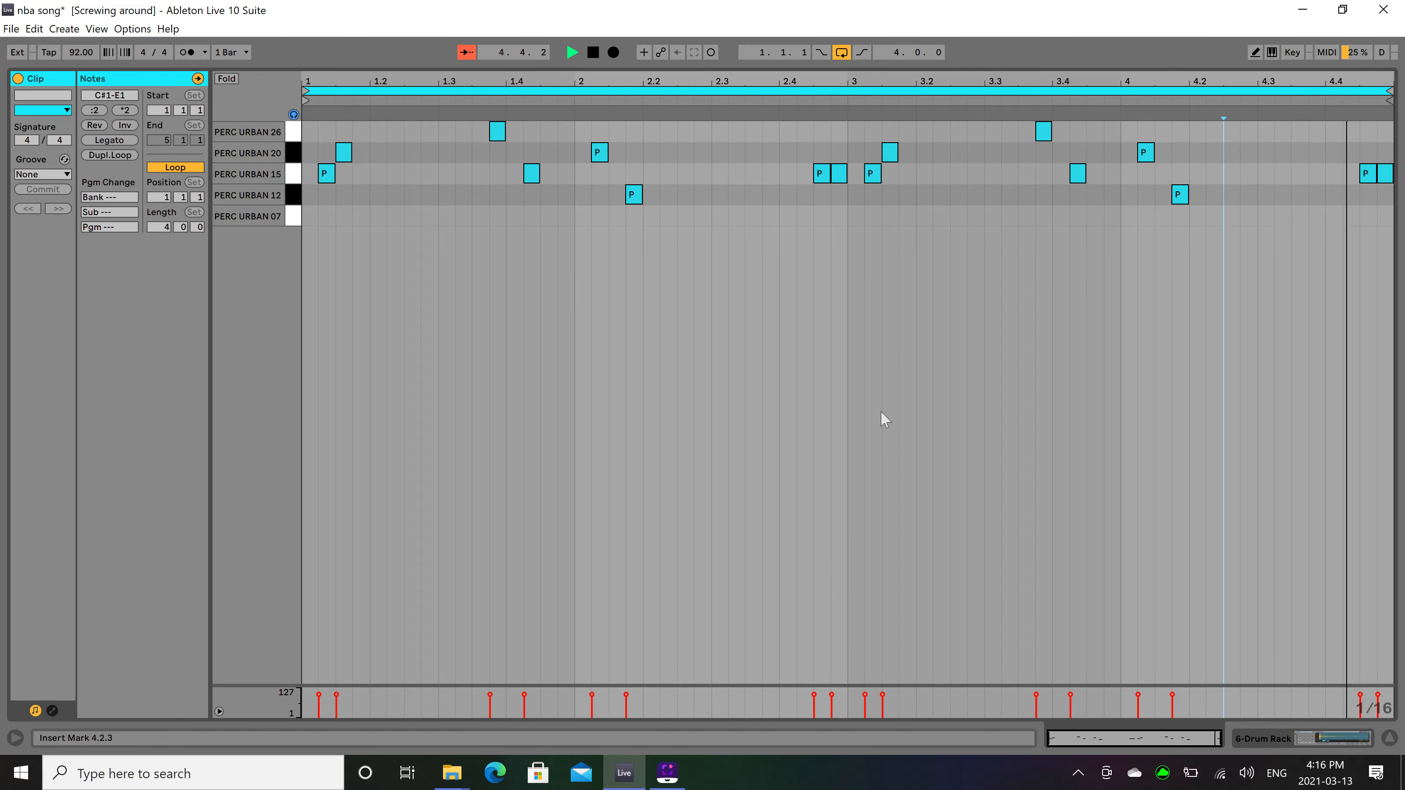
{"action": "key", "text": "space"}
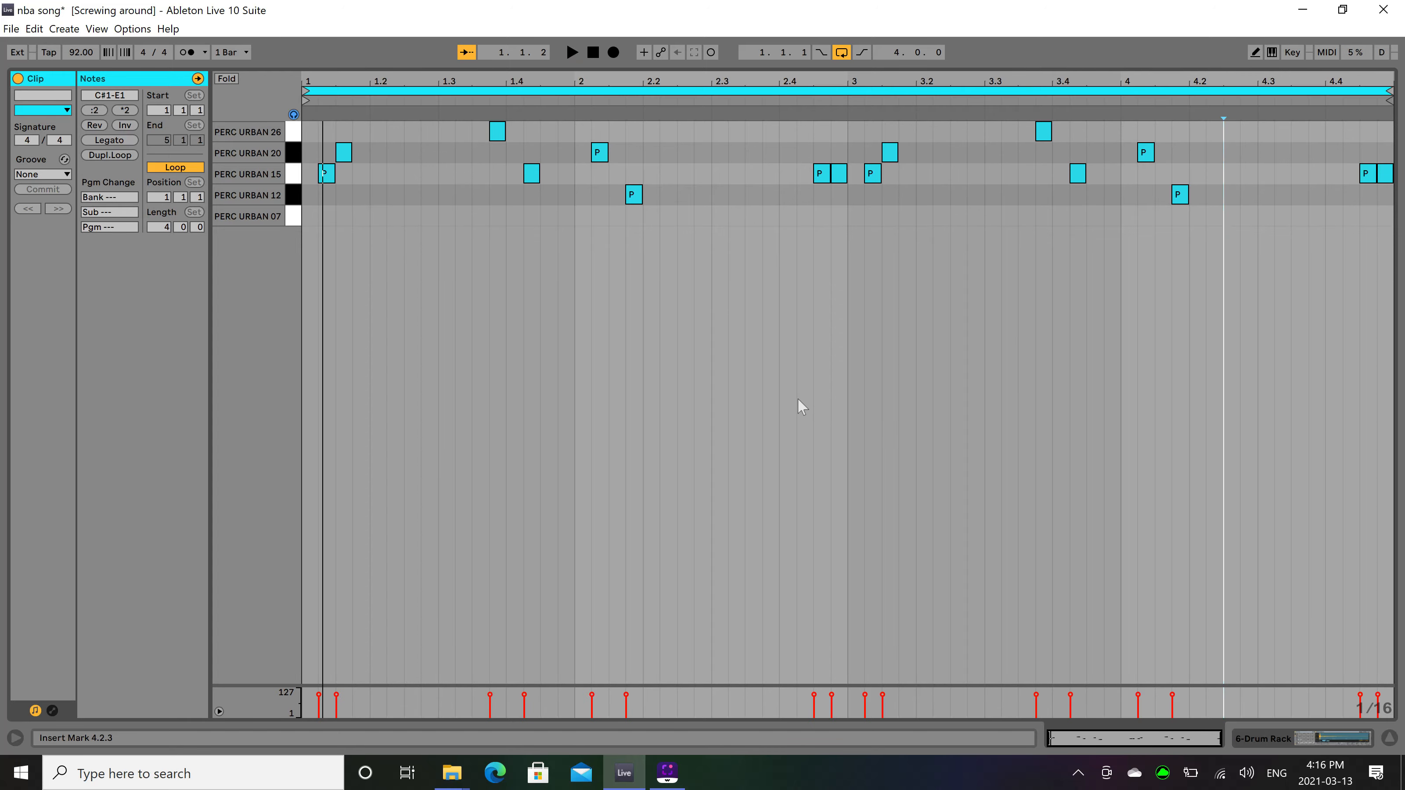
{"action": "key", "text": "Tab"}
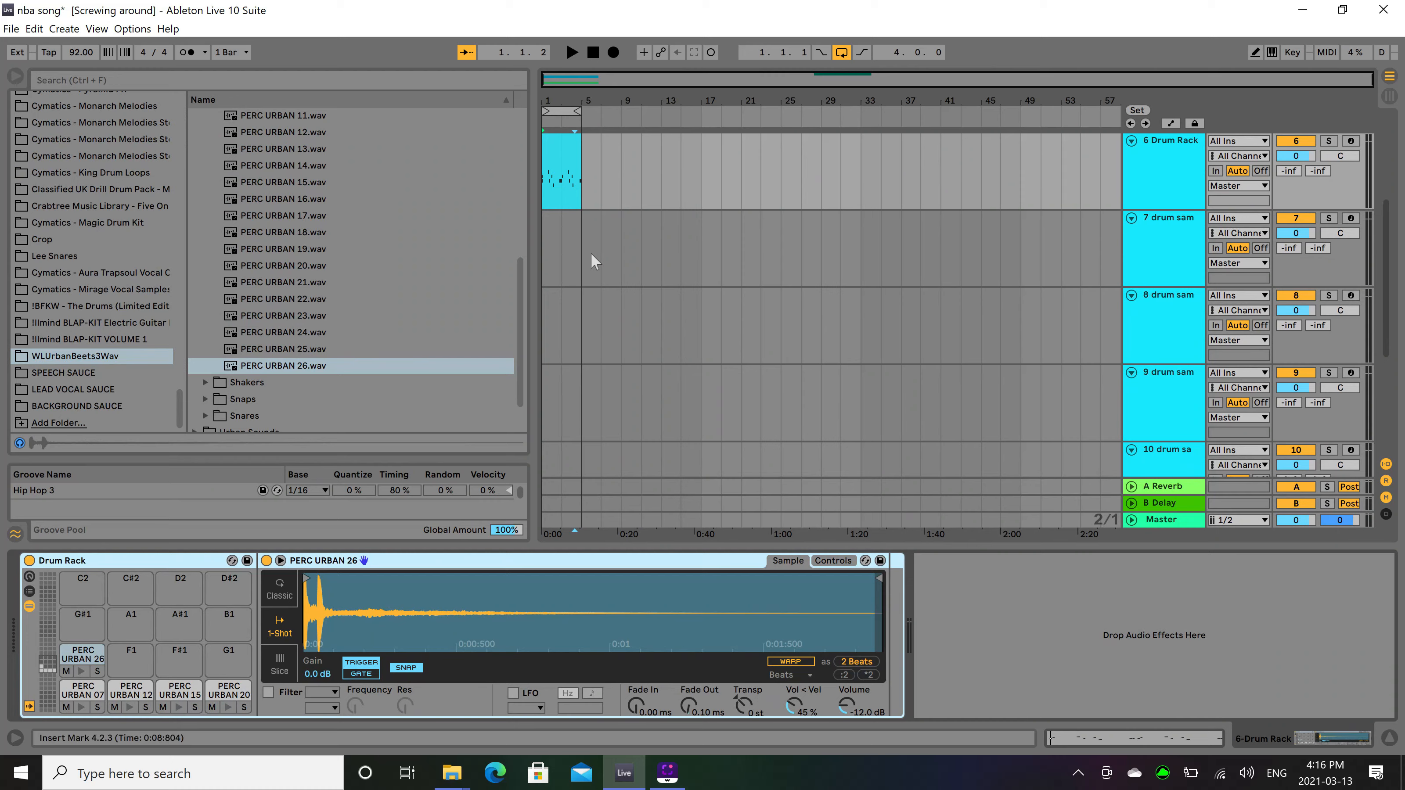
Select track 7, collapse the Percussions folder and expand the Hats Closed sample folder.
{"action": "left_click", "coordinate": [549, 248]}
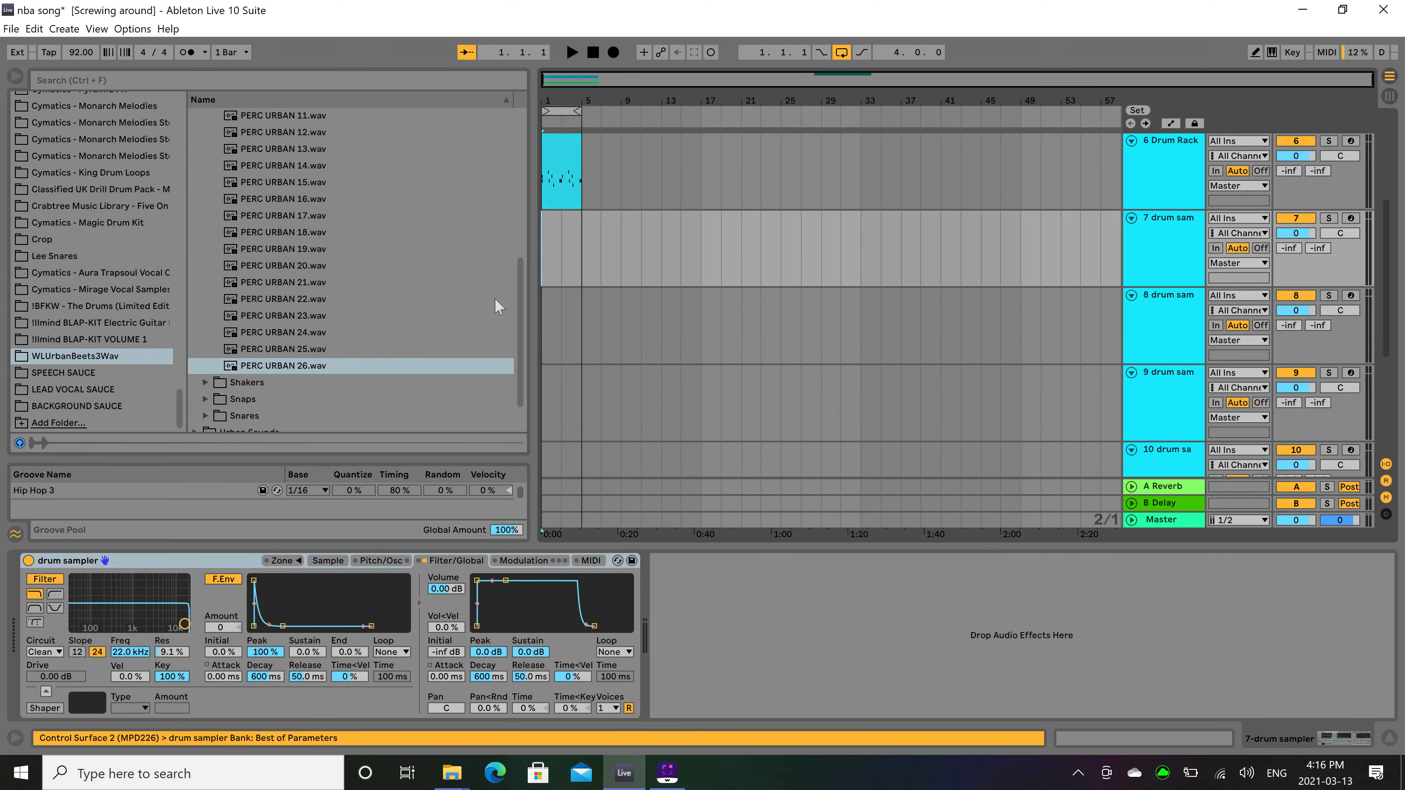
{"action": "left_click_drag", "start_coordinate": [520, 310], "coordinate": [526, 55]}
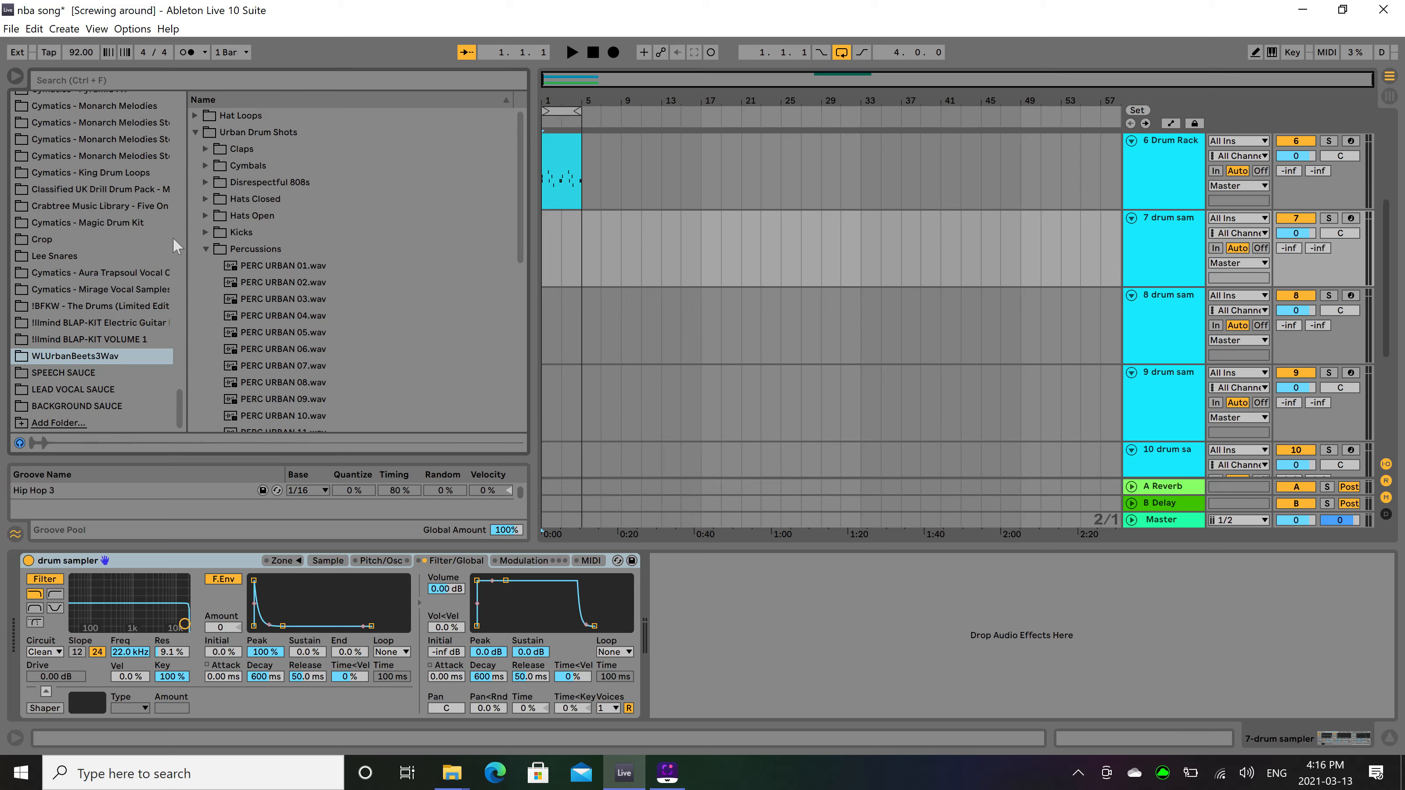
{"action": "left_click", "coordinate": [209, 247]}
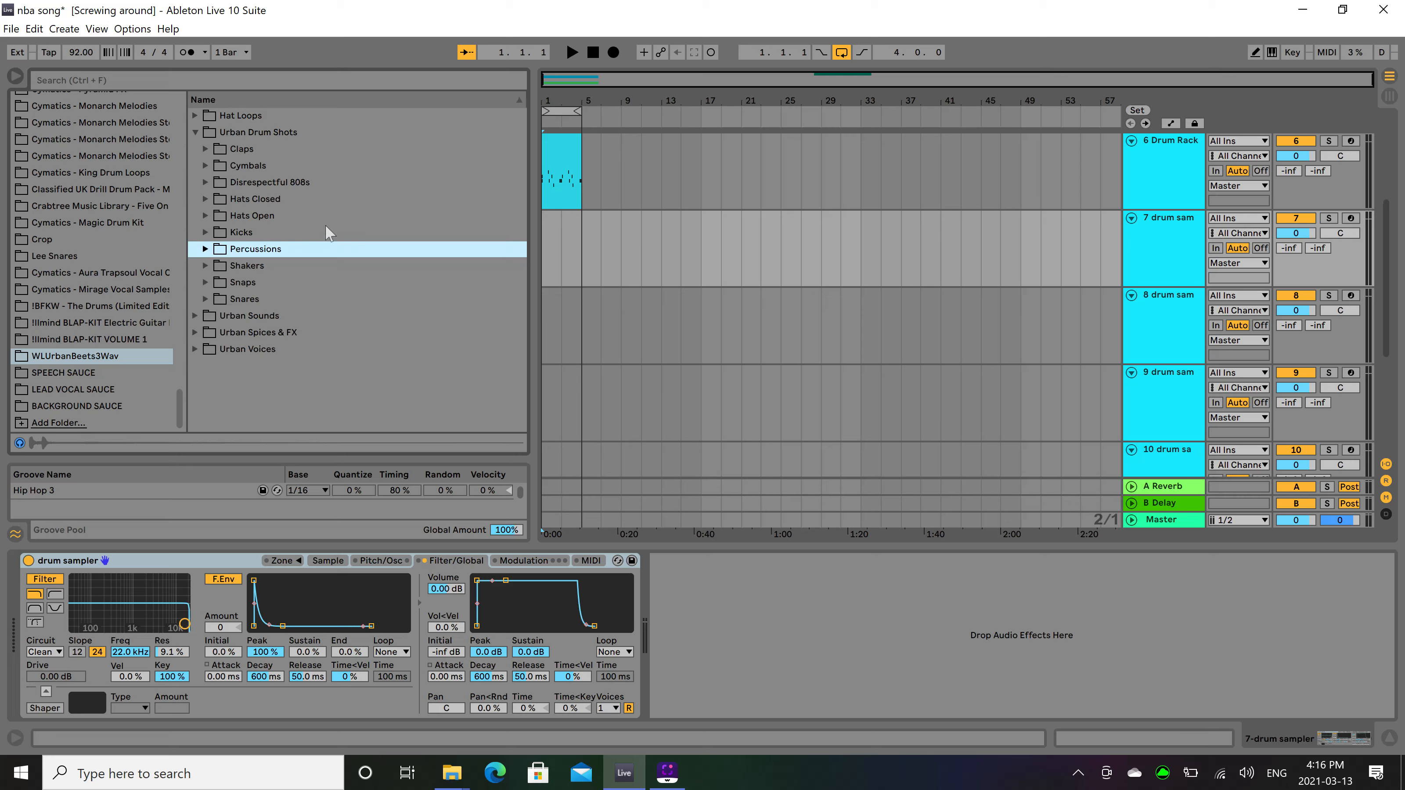
{"action": "left_click", "coordinate": [204, 199]}
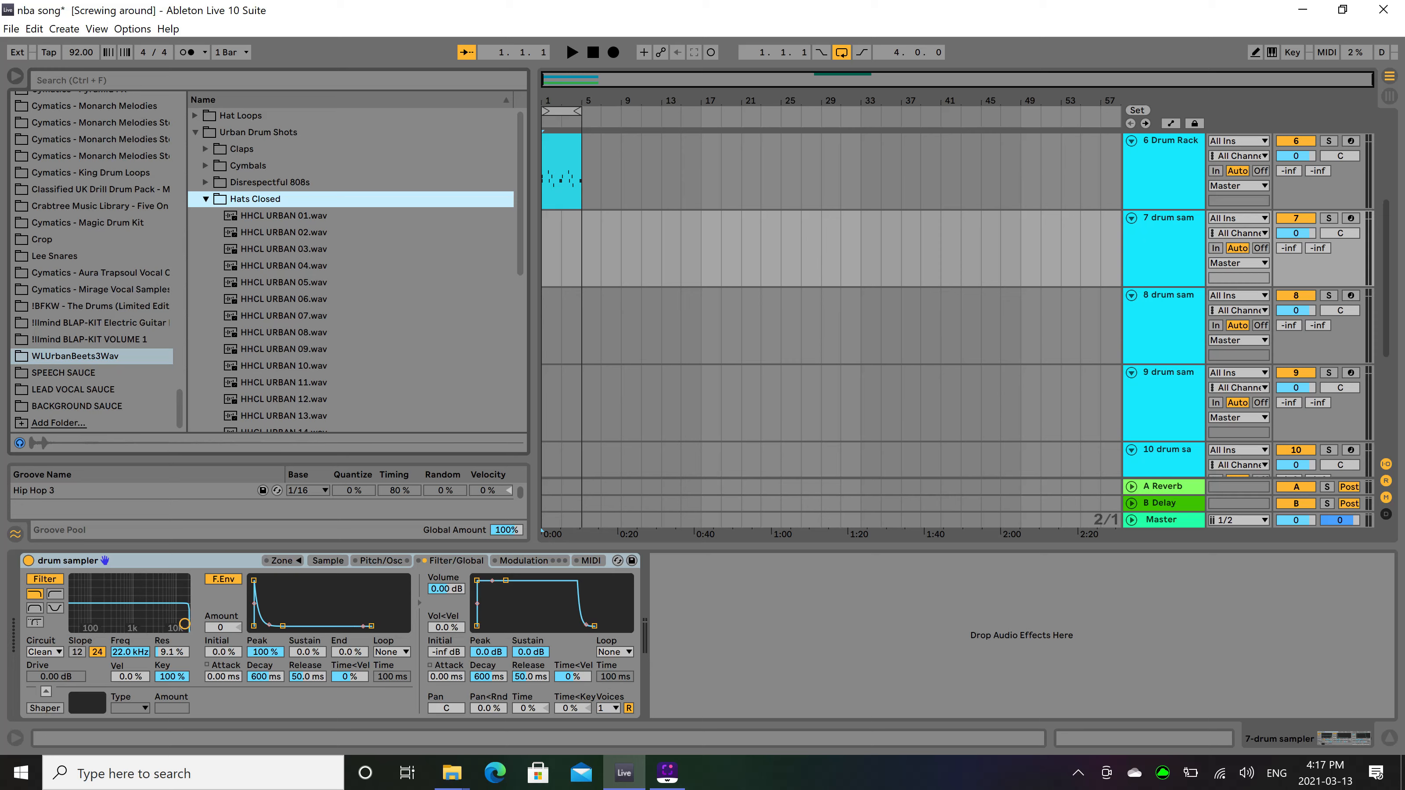
Audition the closed hi-hat samples from HHCL URBAN 05 to HHCL URBAN 11 against the playing loop.
{"action": "left_click", "coordinate": [283, 299]}
{"action": "left_click", "coordinate": [284, 283]}
{"action": "left_click", "coordinate": [283, 299]}
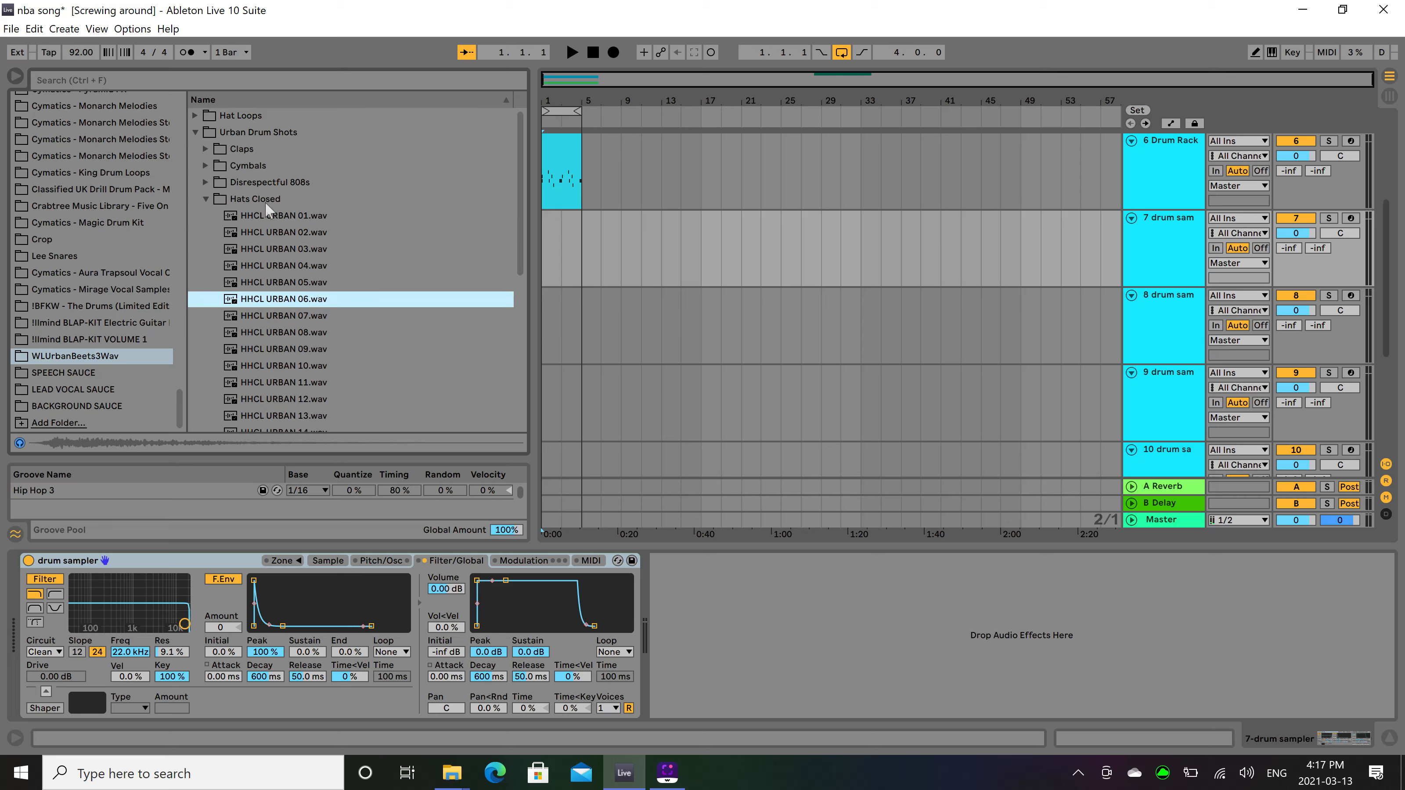
{"action": "key", "text": "space"}
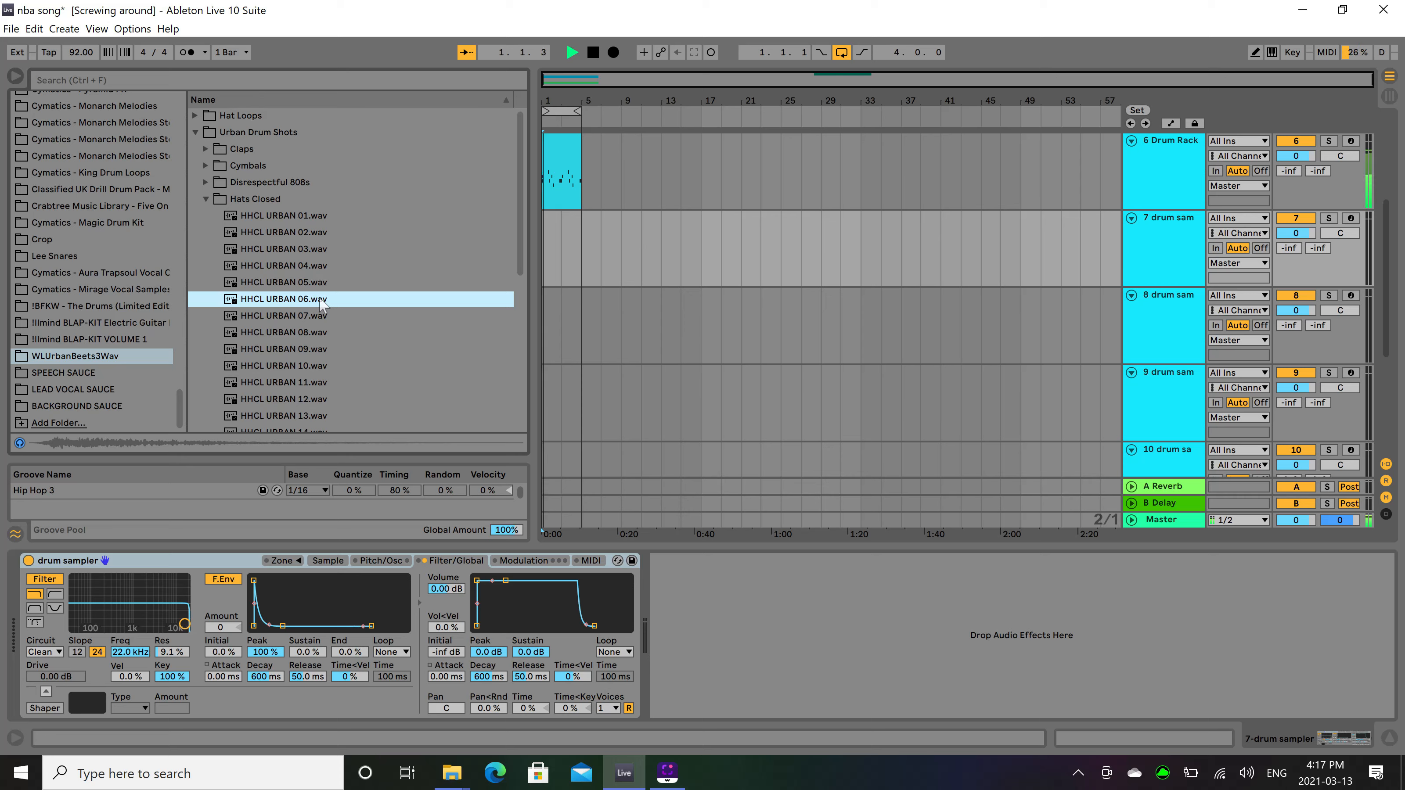
{"action": "left_click", "coordinate": [315, 318]}
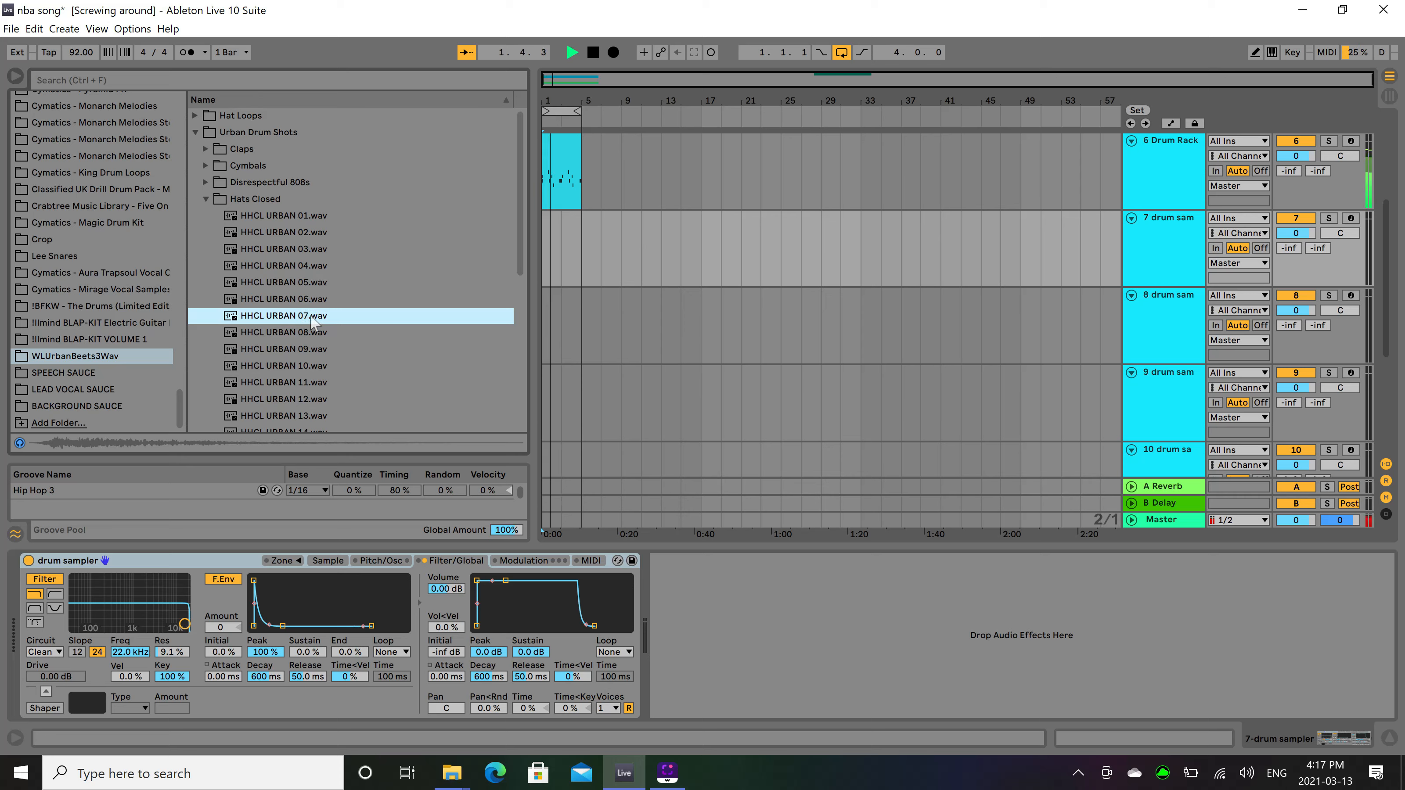
{"action": "left_click", "coordinate": [309, 336]}
{"action": "left_click", "coordinate": [306, 356]}
{"action": "left_click", "coordinate": [306, 361]}
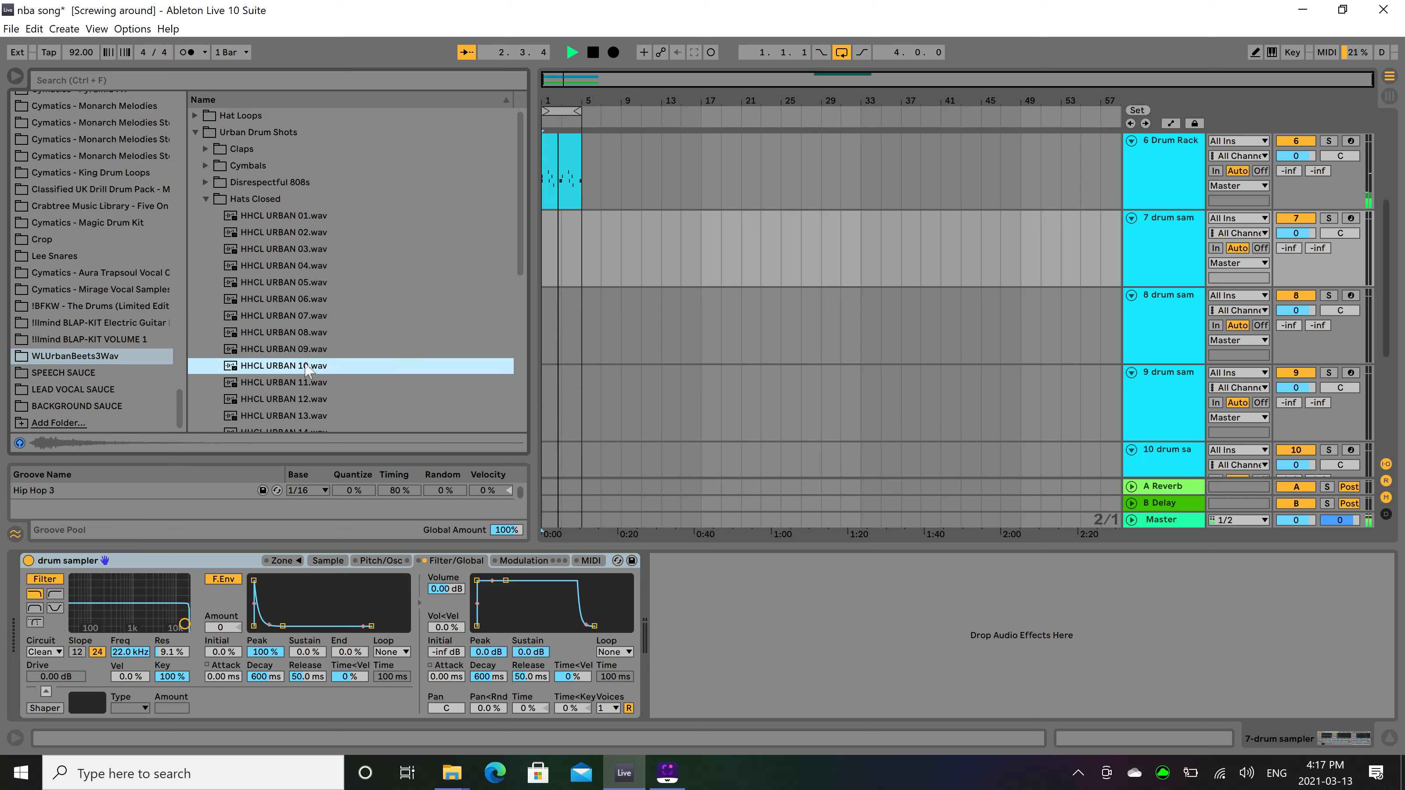
{"action": "left_click", "coordinate": [301, 376]}
{"action": "left_click", "coordinate": [303, 369]}
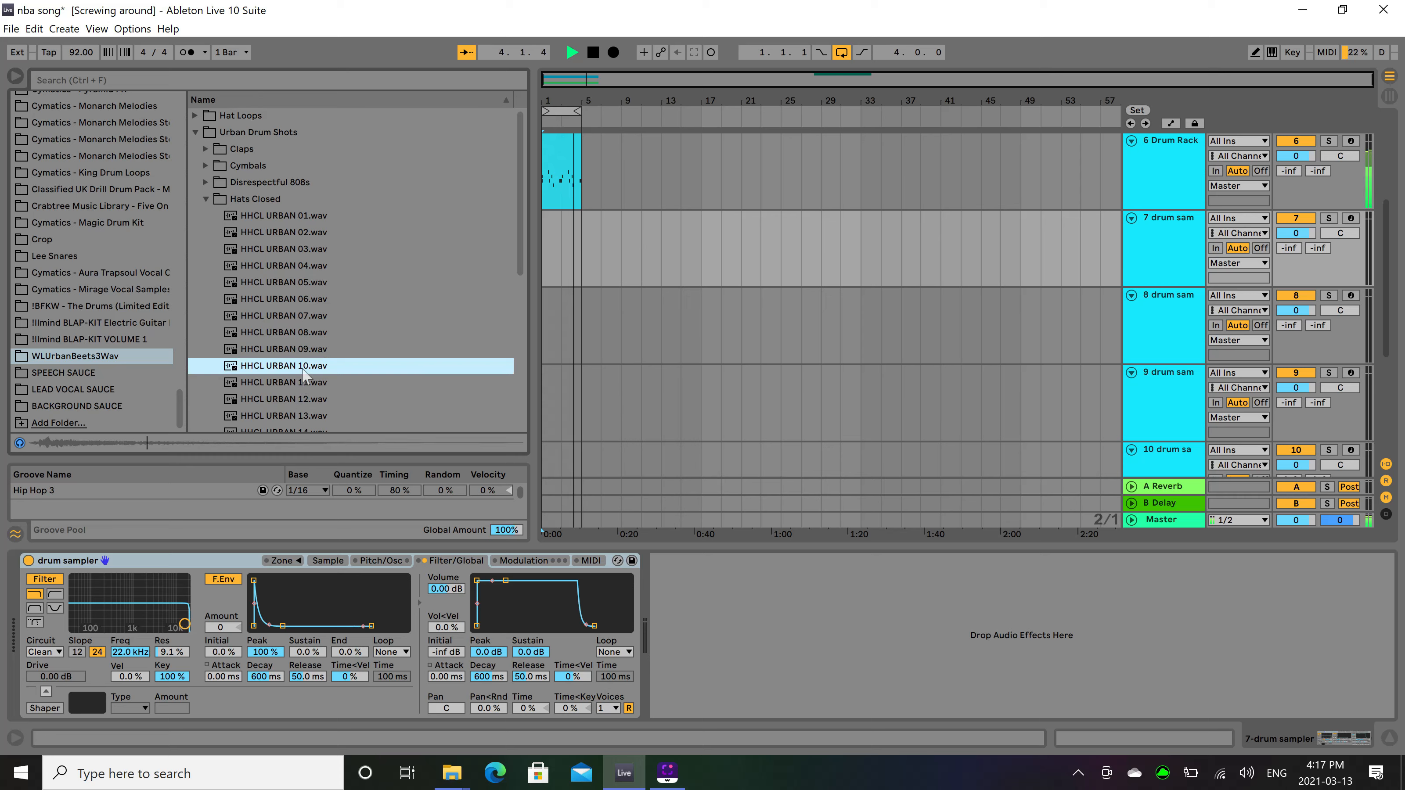
{"action": "key", "text": "space"}
Load HHCL URBAN 10.wav into the track 7 sampler and set its sample volume to -19 dB.
{"action": "left_click", "coordinate": [546, 242]}
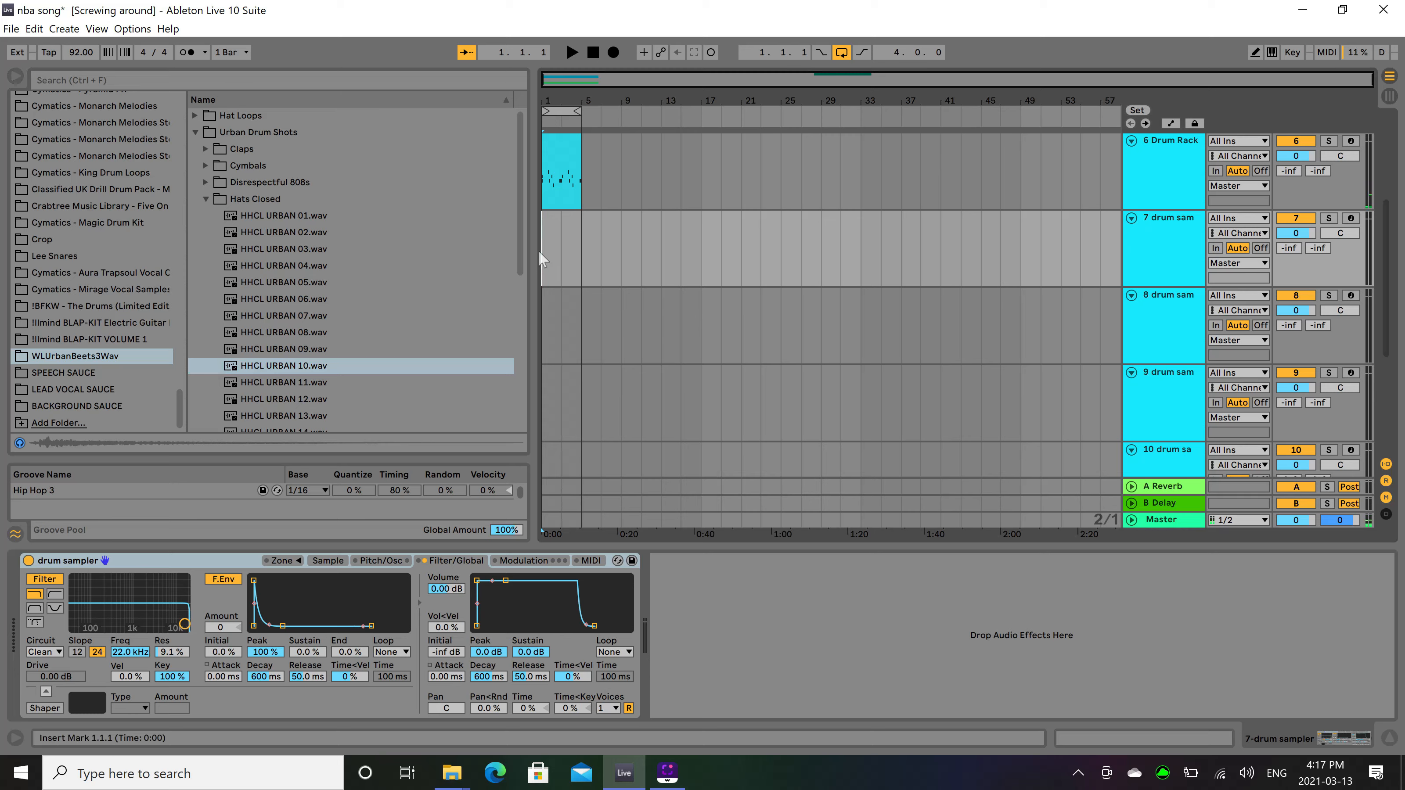
{"action": "left_click", "coordinate": [339, 561]}
{"action": "left_click", "coordinate": [304, 366]}
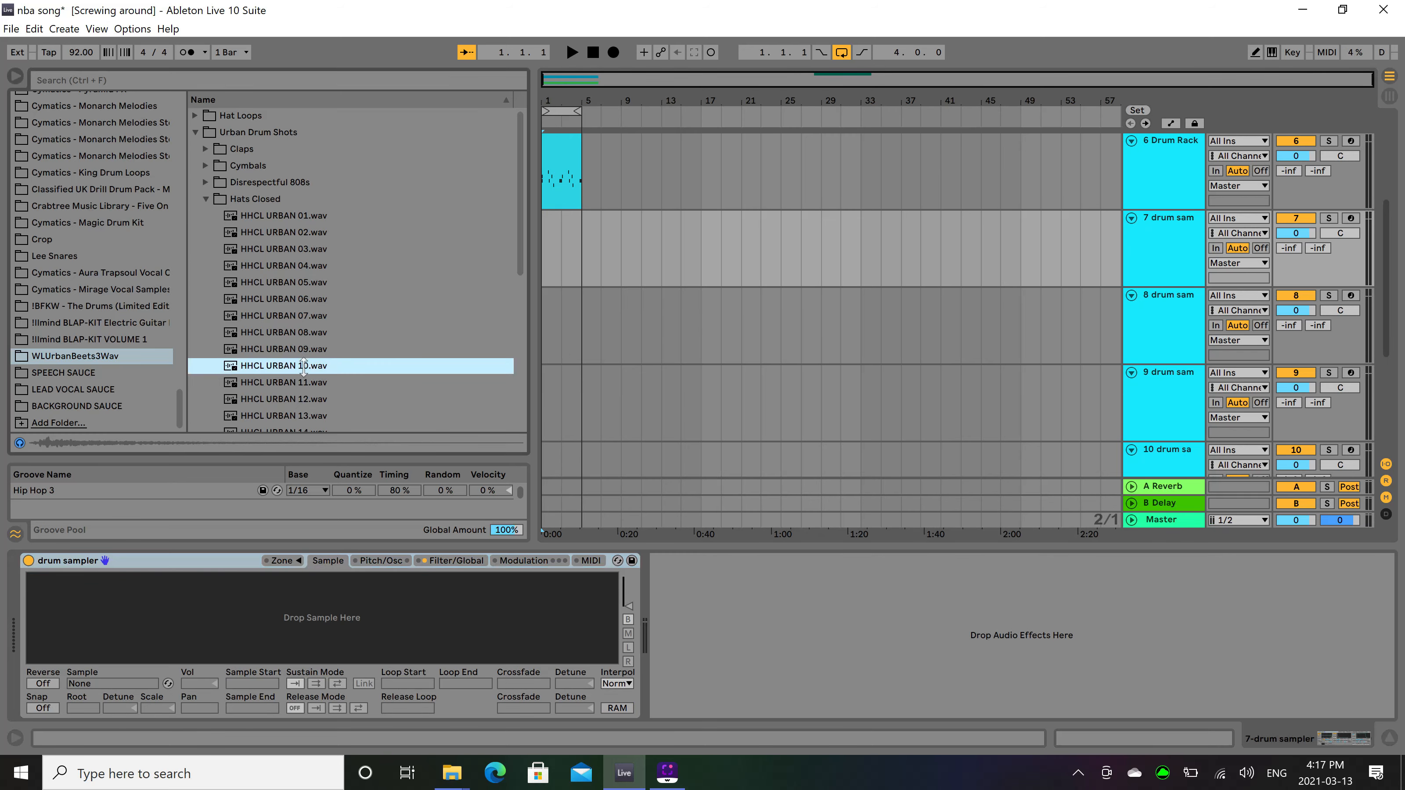
{"action": "left_click_drag", "start_coordinate": [329, 633], "coordinate": [330, 634]}
{"action": "left_click_drag", "start_coordinate": [201, 686], "coordinate": [200, 689]}
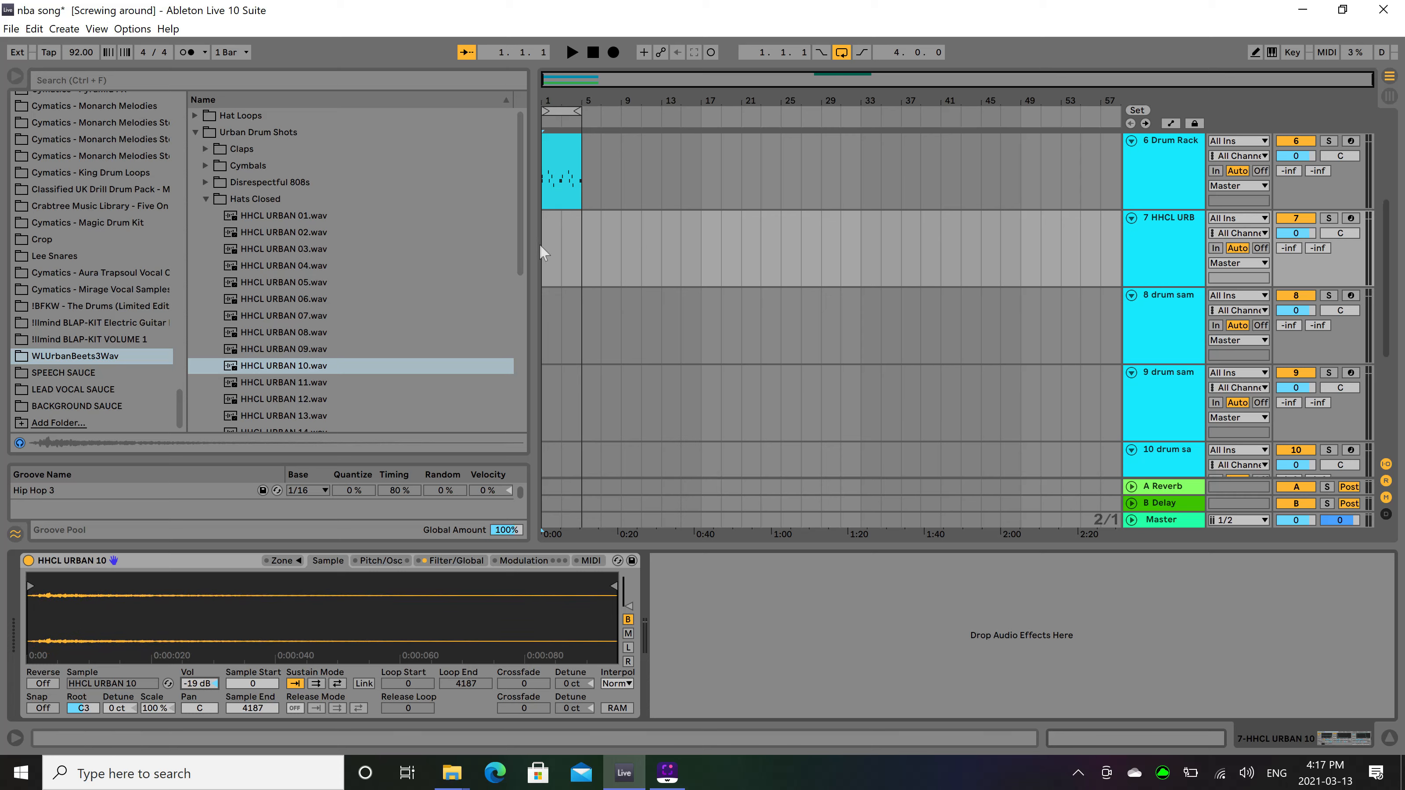
Create a four-bar MIDI clip from bar 1 on the hi-hat track with C3 notes at 1.1.1, velocity 114, and 1.1.3.
{"action": "left_click_drag", "start_coordinate": [542, 244], "coordinate": [573, 247]}
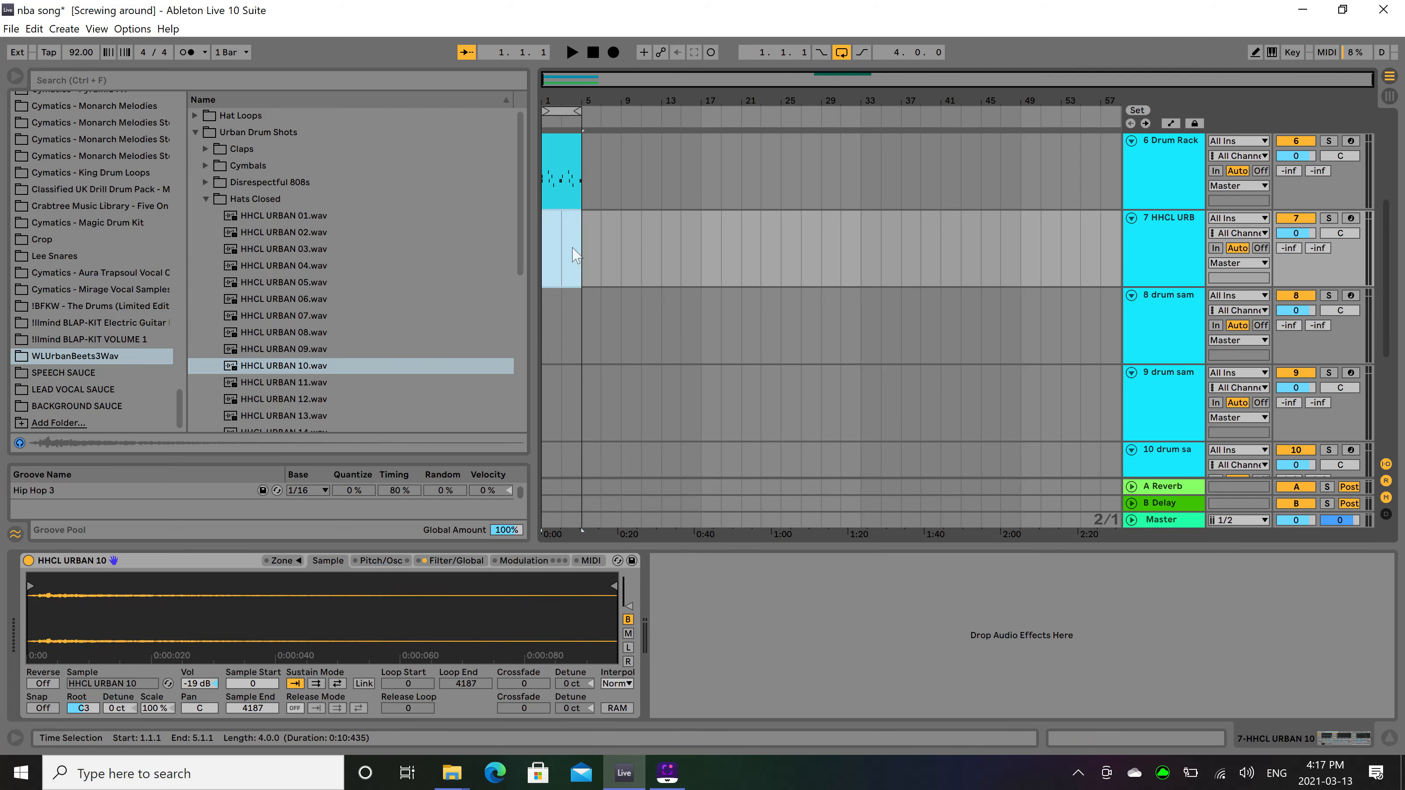
{"action": "double_click", "coordinate": [573, 249]}
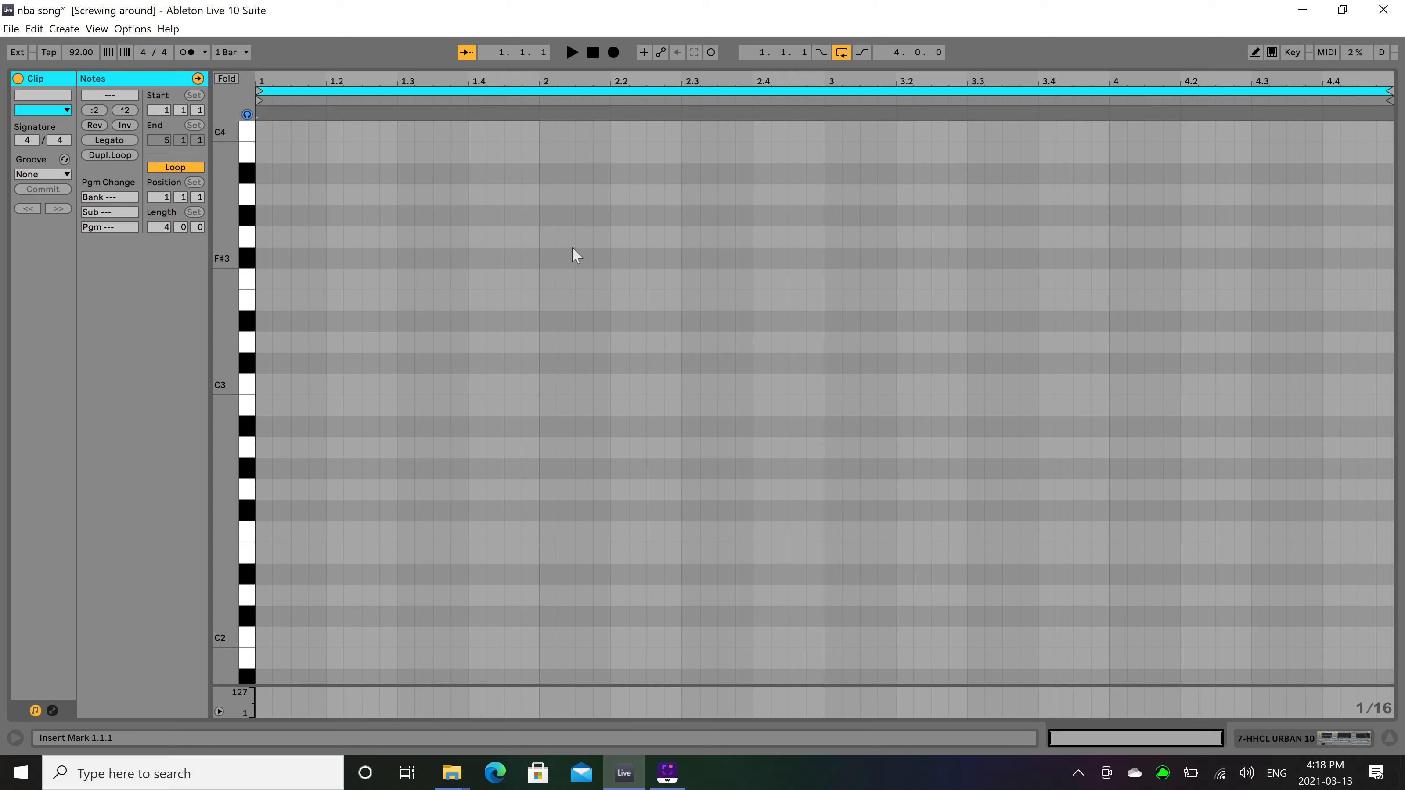
{"action": "double_click", "coordinate": [259, 384]}
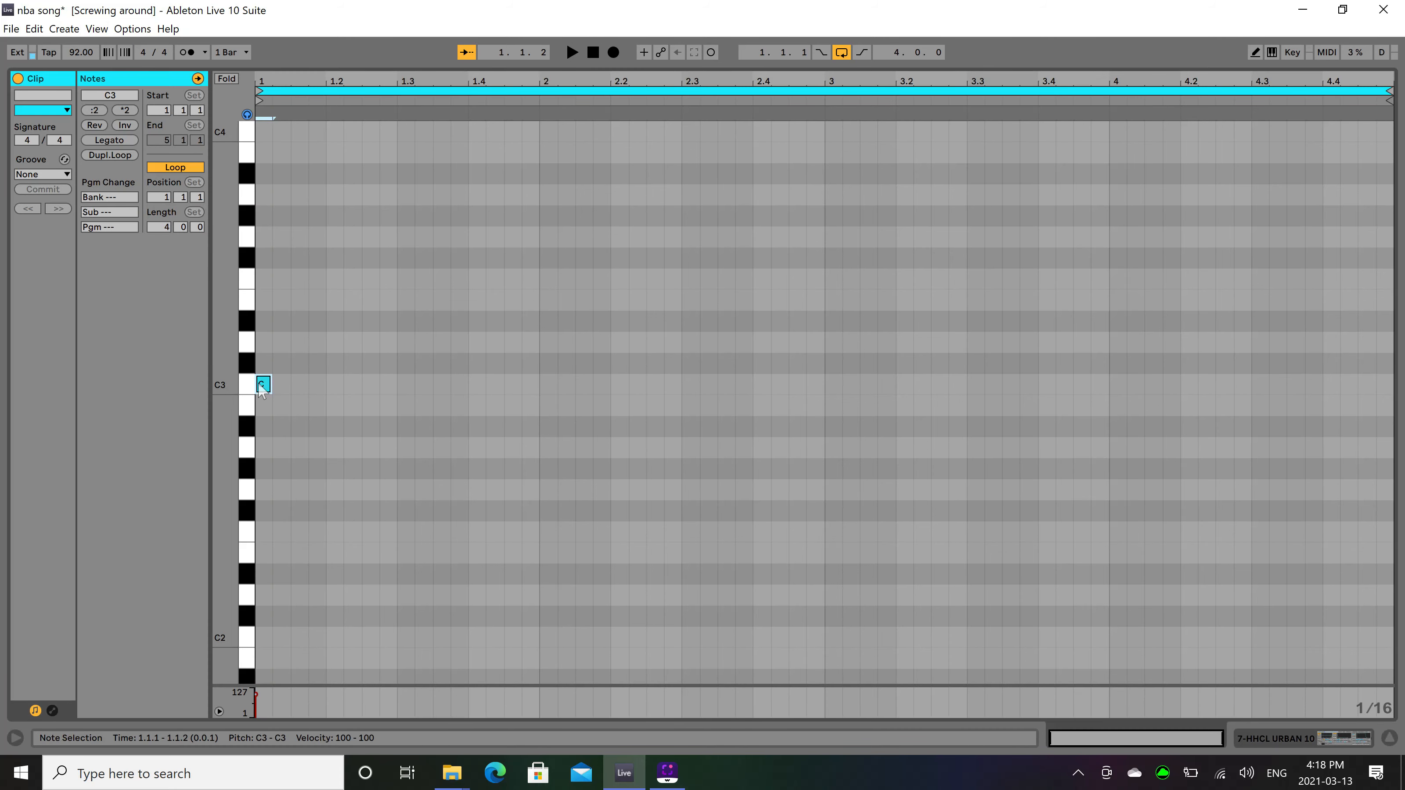
{"action": "double_click", "coordinate": [300, 385]}
{"action": "left_click_drag", "start_coordinate": [255, 697], "coordinate": [255, 695]}
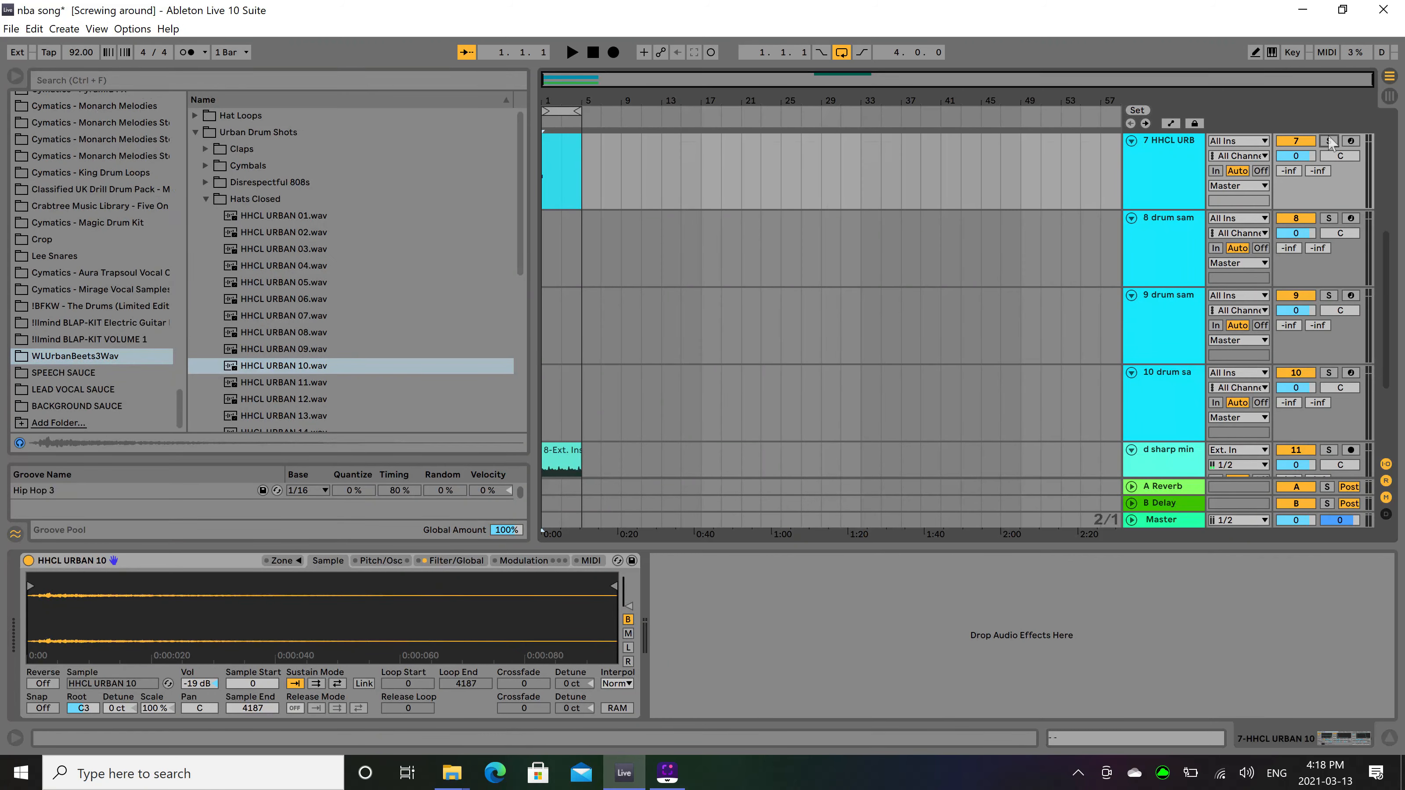
Solo the hi-hat track and play its clip from the start.
{"action": "left_click", "coordinate": [1329, 141]}
{"action": "left_click", "coordinate": [556, 147]}
{"action": "double_click", "coordinate": [556, 149]}
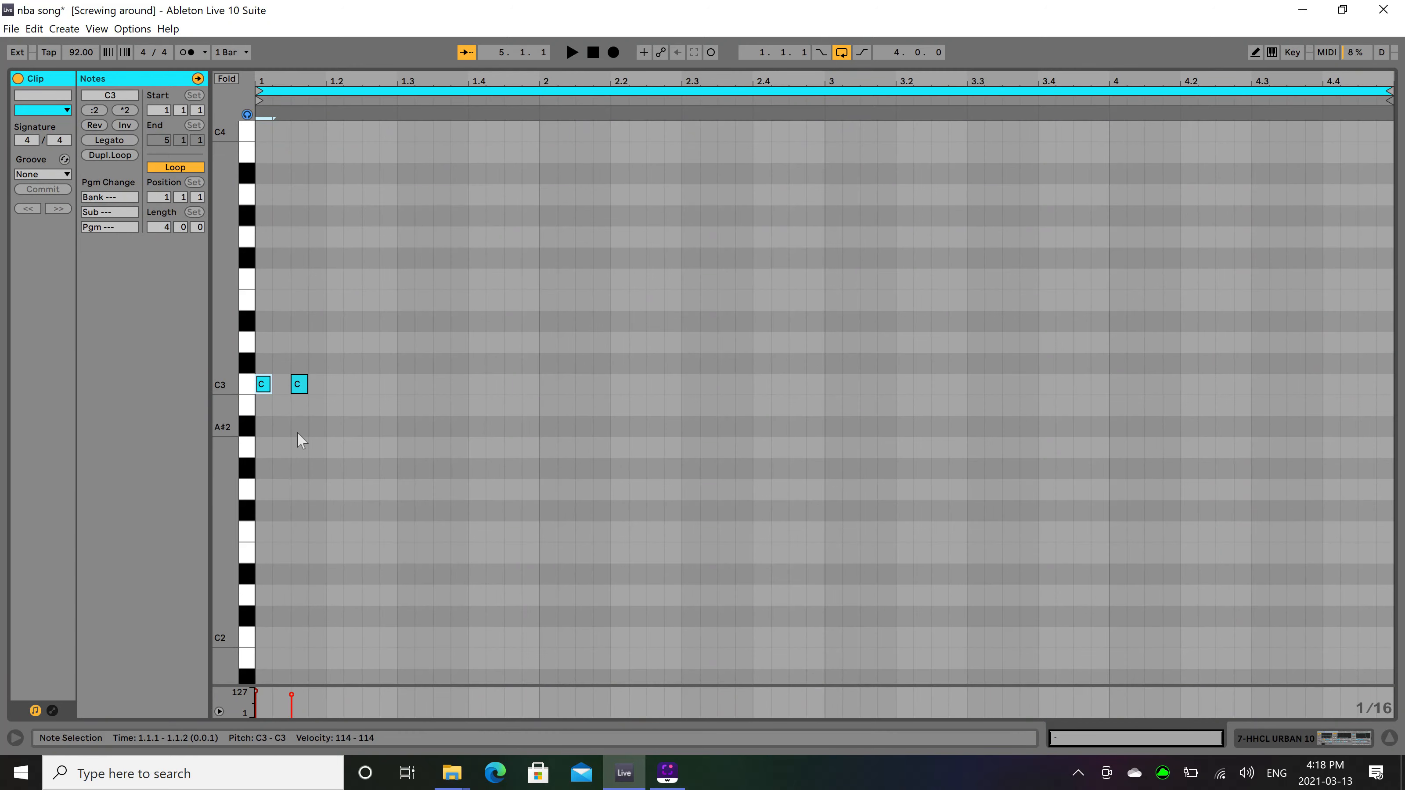
{"action": "key", "text": "space"}
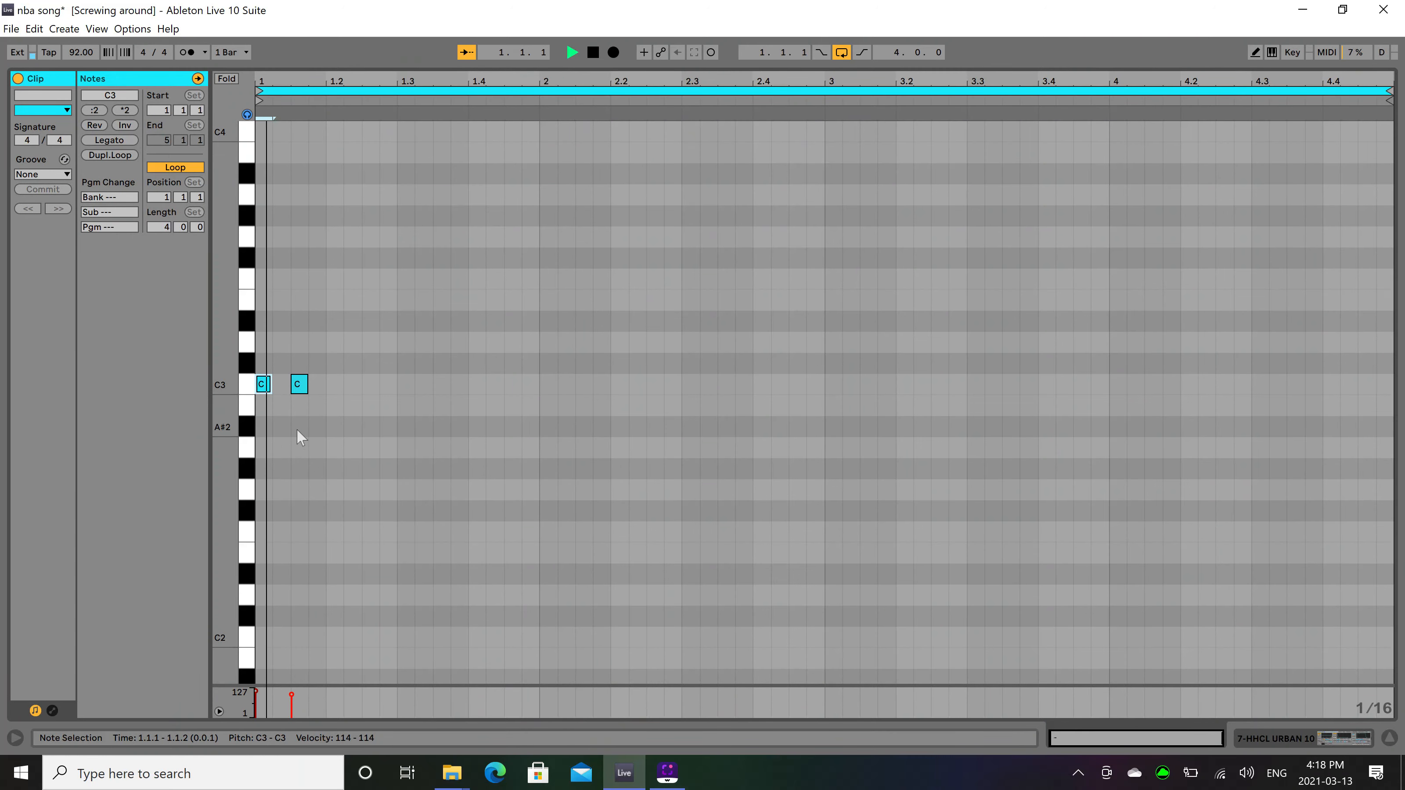
{"action": "key", "text": "space"}
Set the hi-hat sampler's volume velocity sensitivity to 100%.
{"action": "key", "text": "shift+Tab"}
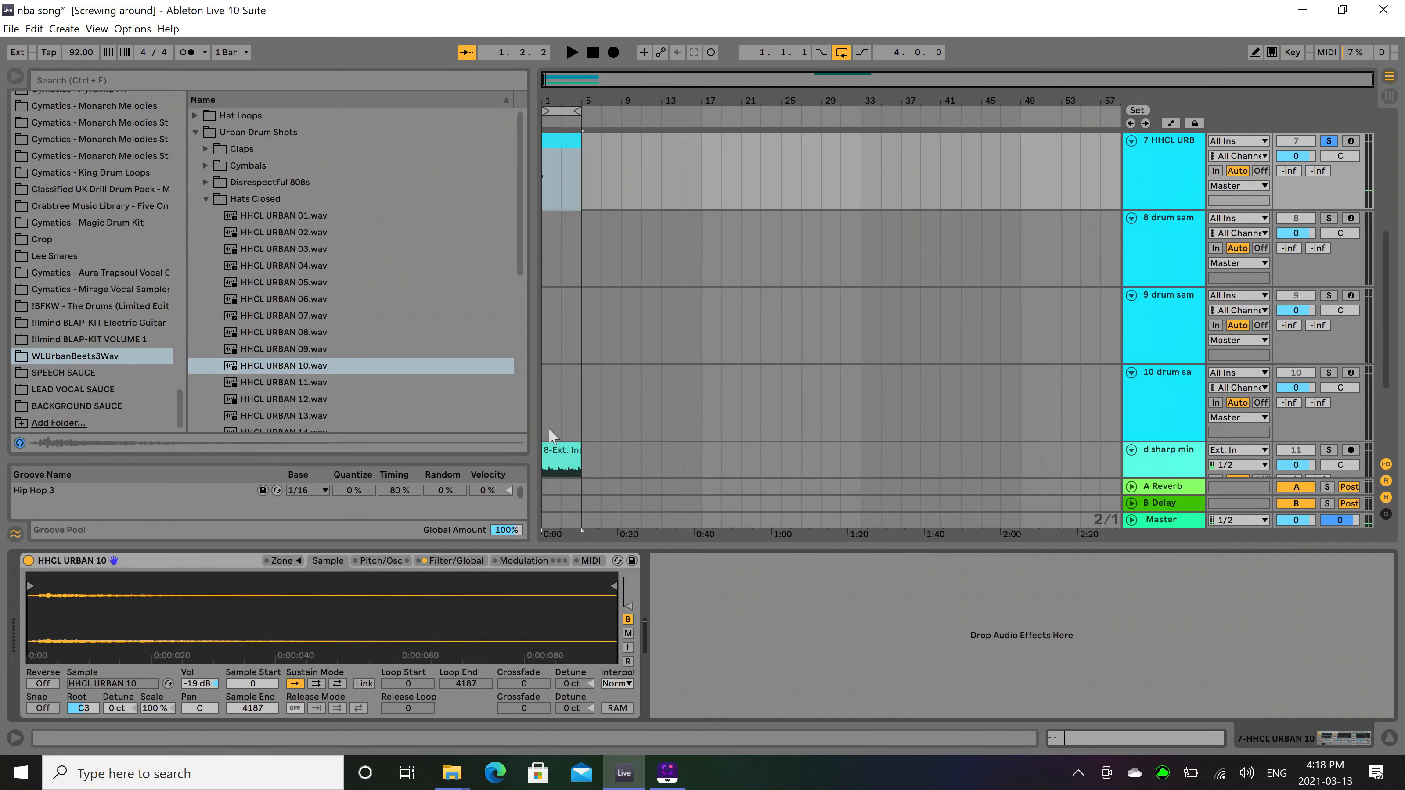
{"action": "left_click", "coordinate": [571, 146]}
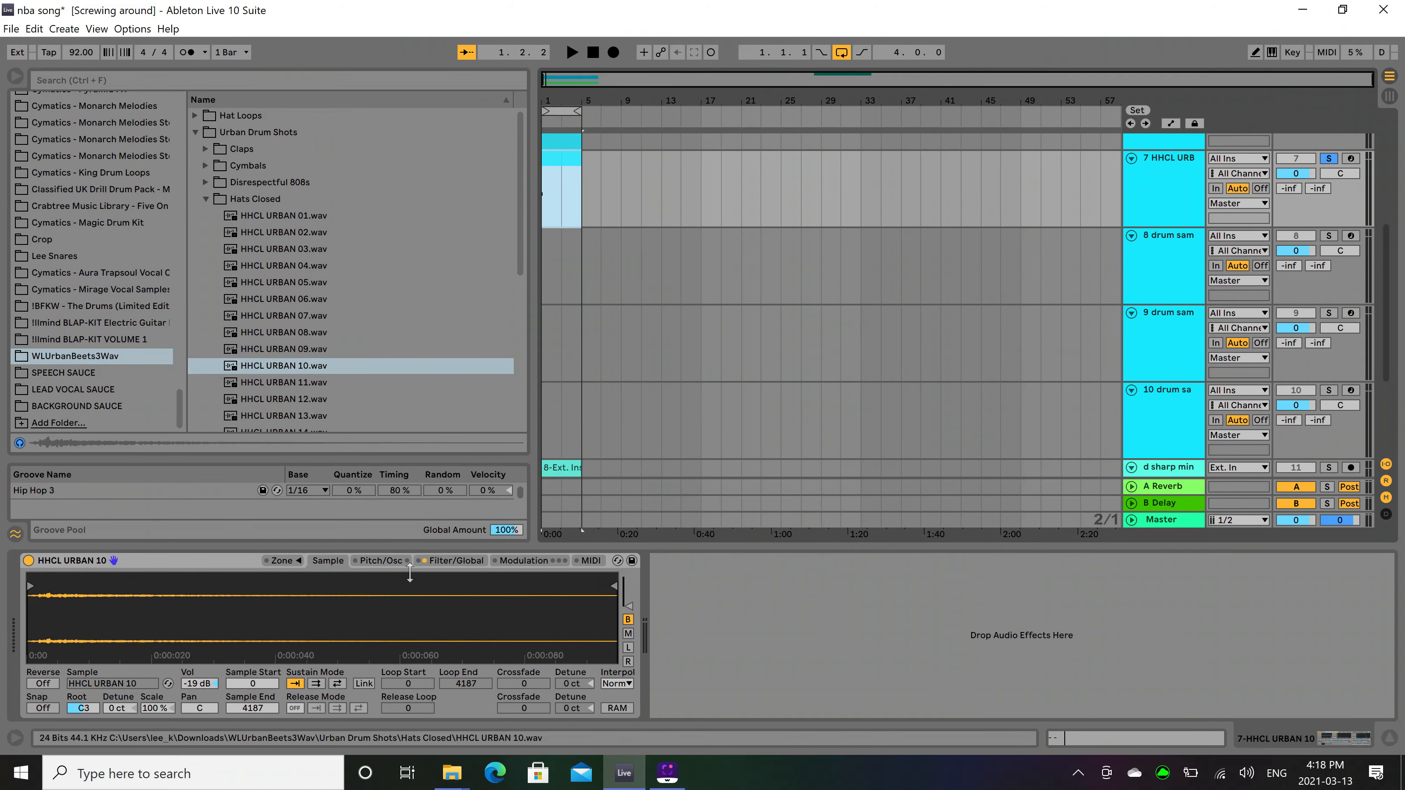
{"action": "left_click", "coordinate": [456, 560]}
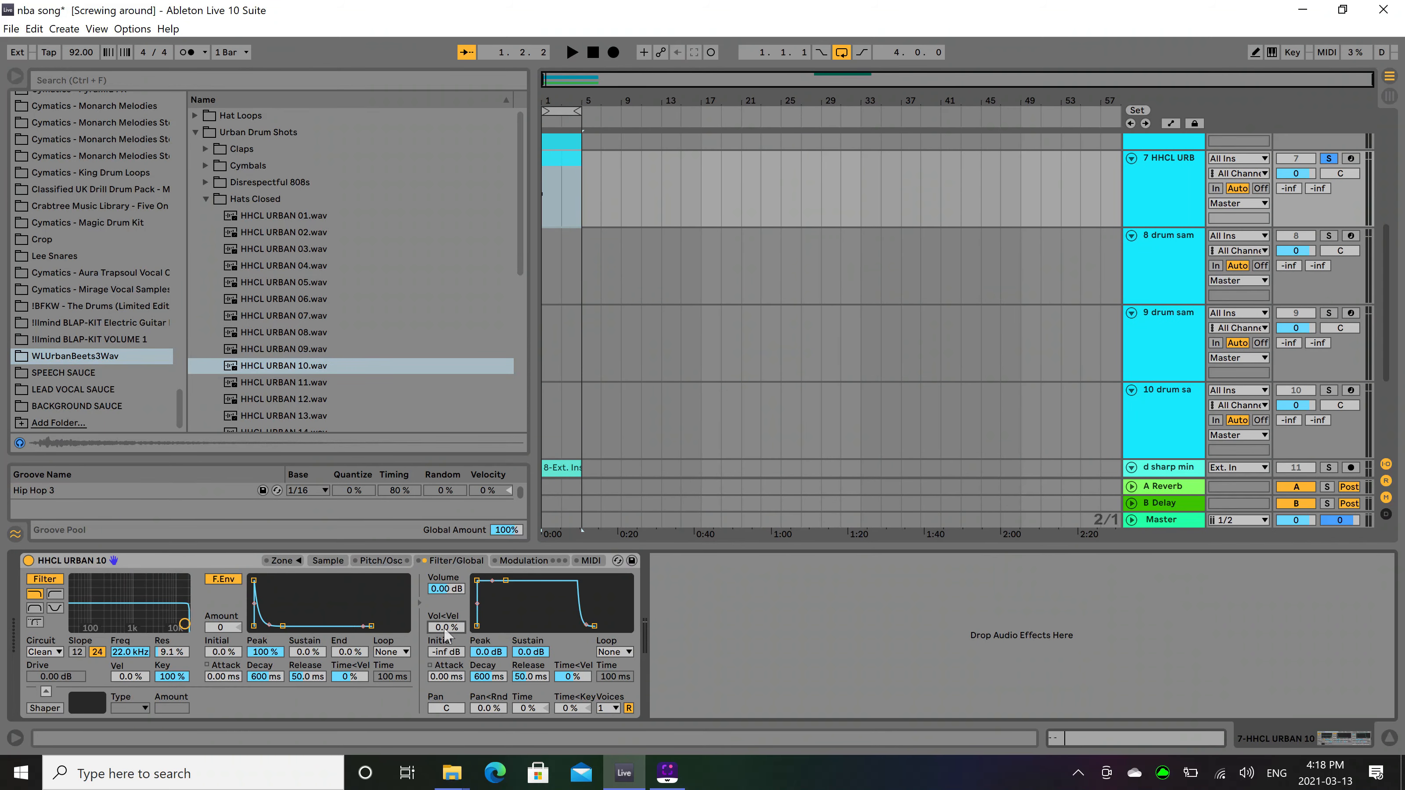
Duplicate the two hi-hat notes beat by beat to fill all four bars with eighth notes, and play the soloed pattern.
{"action": "double_click", "coordinate": [543, 168]}
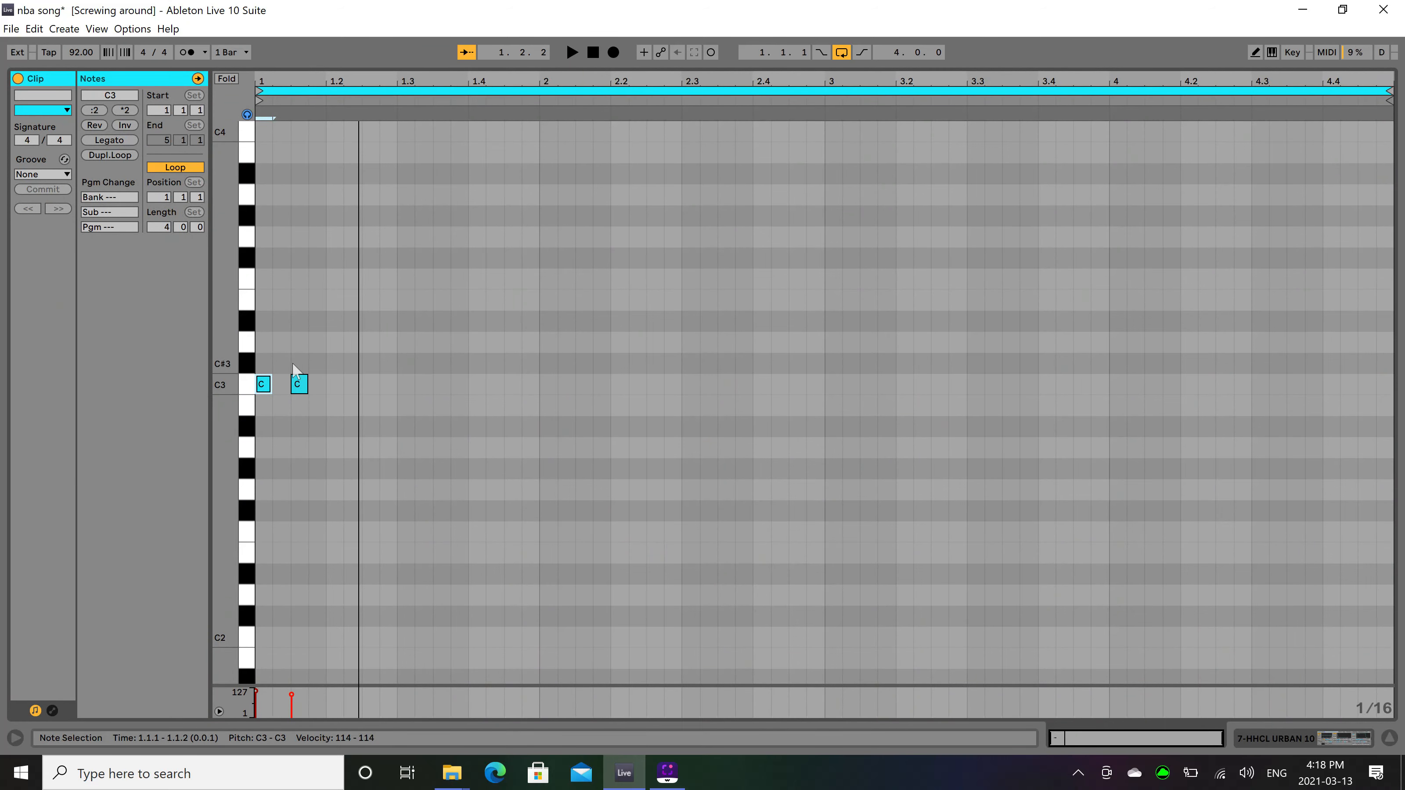
{"action": "left_click_drag", "start_coordinate": [264, 362], "coordinate": [323, 413]}
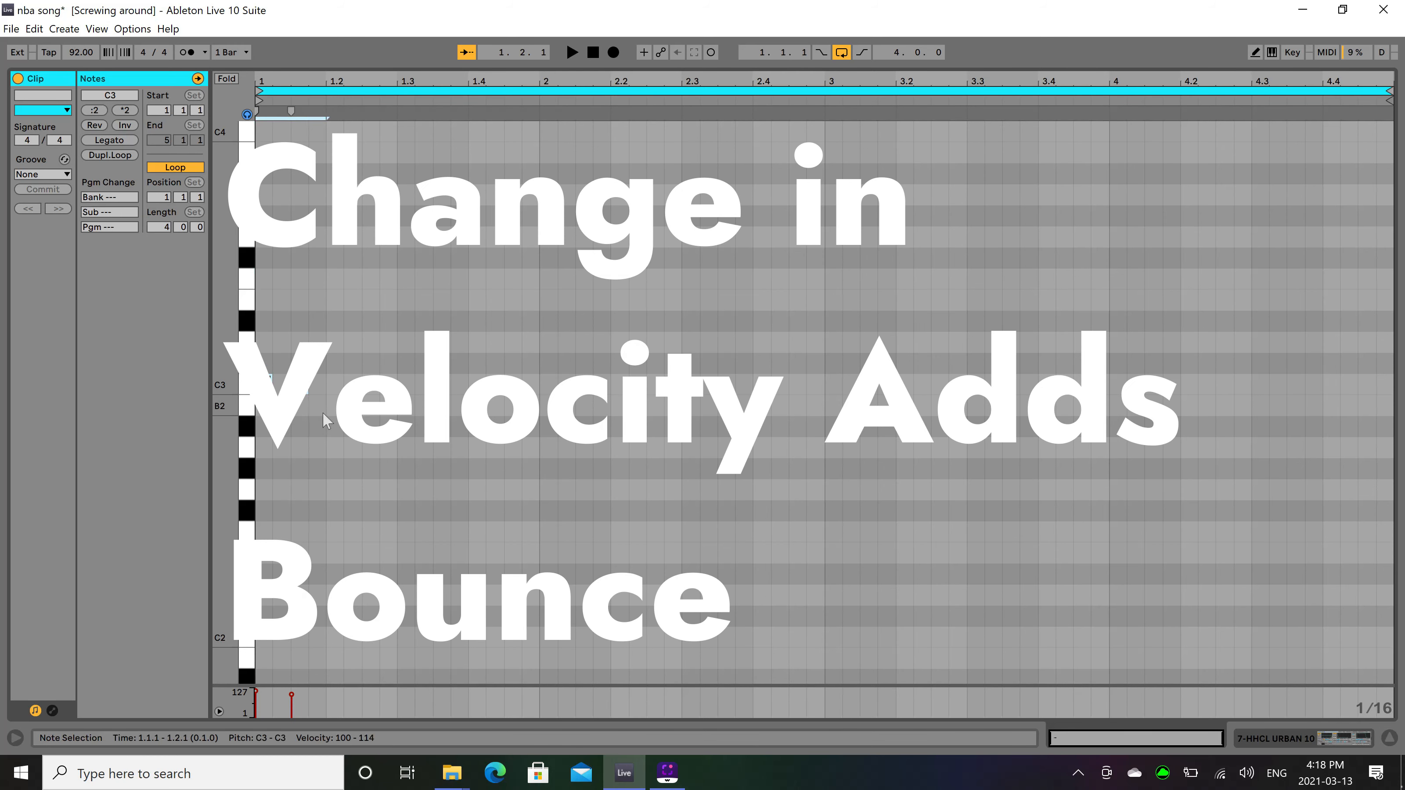
{"action": "key", "text": "ctrl+d"}
{"action": "key", "text": "ctrl+d"}
{"action": "key", "text": "ctrl+d"}
{"action": "key", "text": "ctrl+d"}
{"action": "key", "text": "ctrl+d"}
{"action": "key", "text": "ctrl+d"}
{"action": "key", "text": "ctrl+d"}
{"action": "key", "text": "ctrl+d"}
{"action": "key", "text": "ctrl+d"}
{"action": "key", "text": "ctrl+d"}
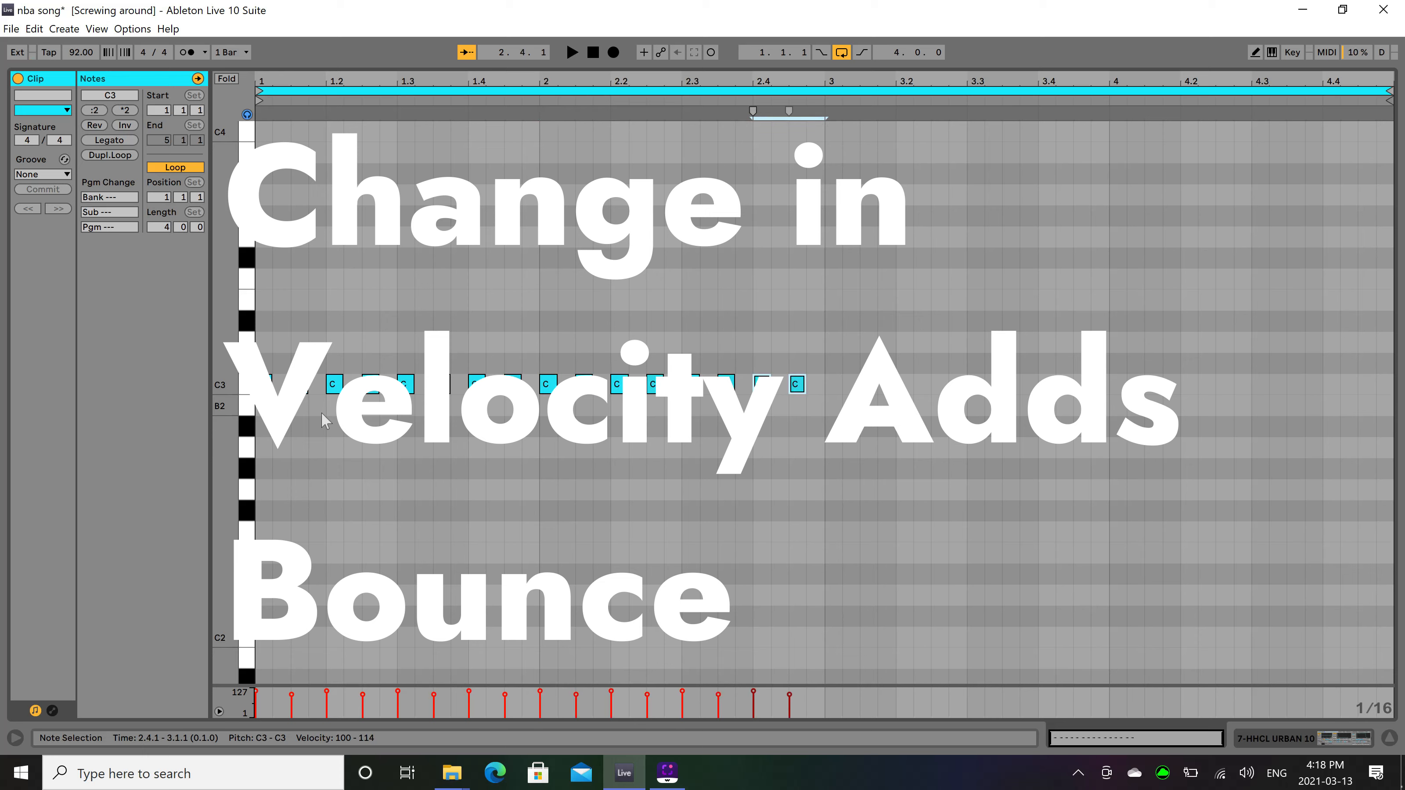
{"action": "key", "text": "ctrl+d"}
{"action": "key", "text": "ctrl+d"}
{"action": "key", "text": "ctrl+d"}
{"action": "key", "text": "ctrl+d"}
{"action": "key", "text": "ctrl+d"}
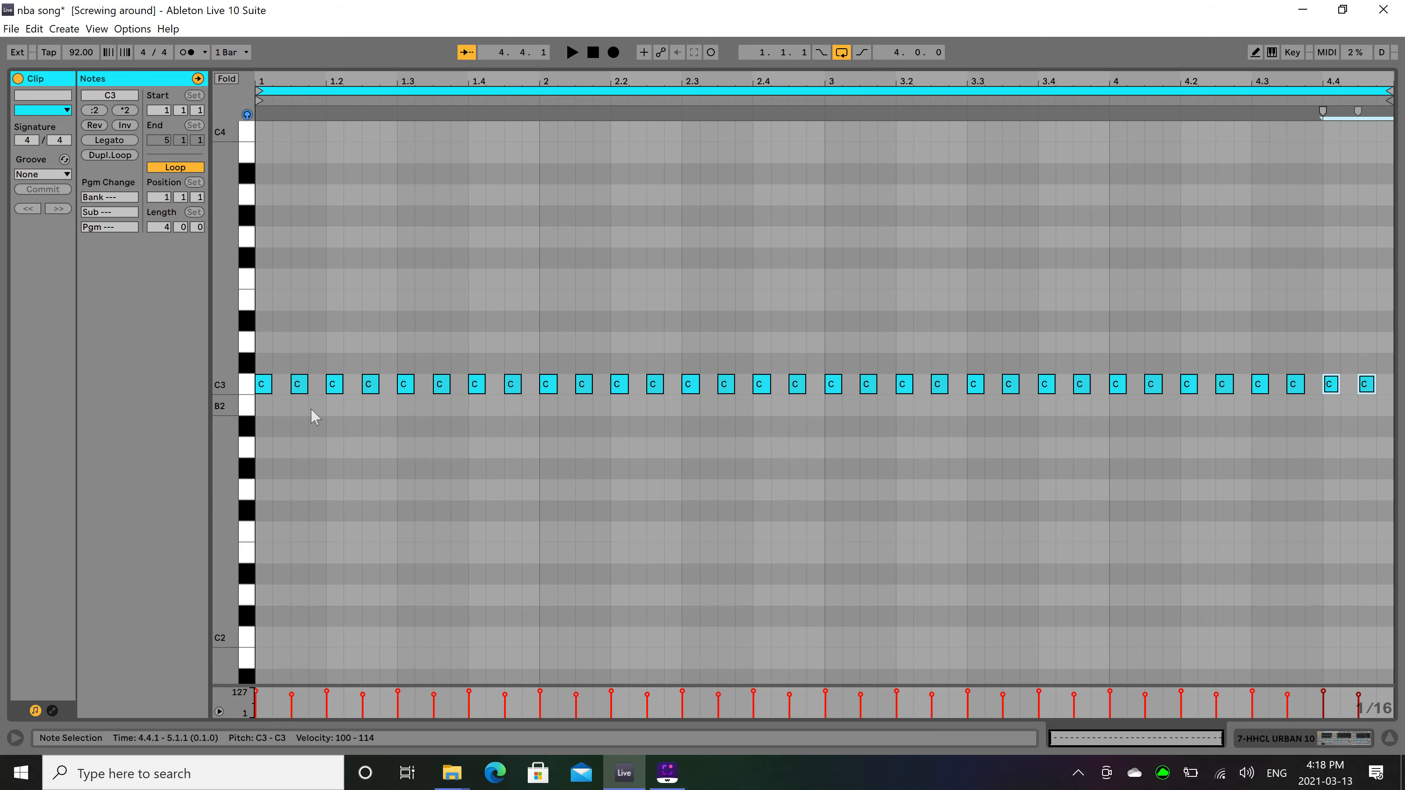
{"action": "key", "text": "space"}
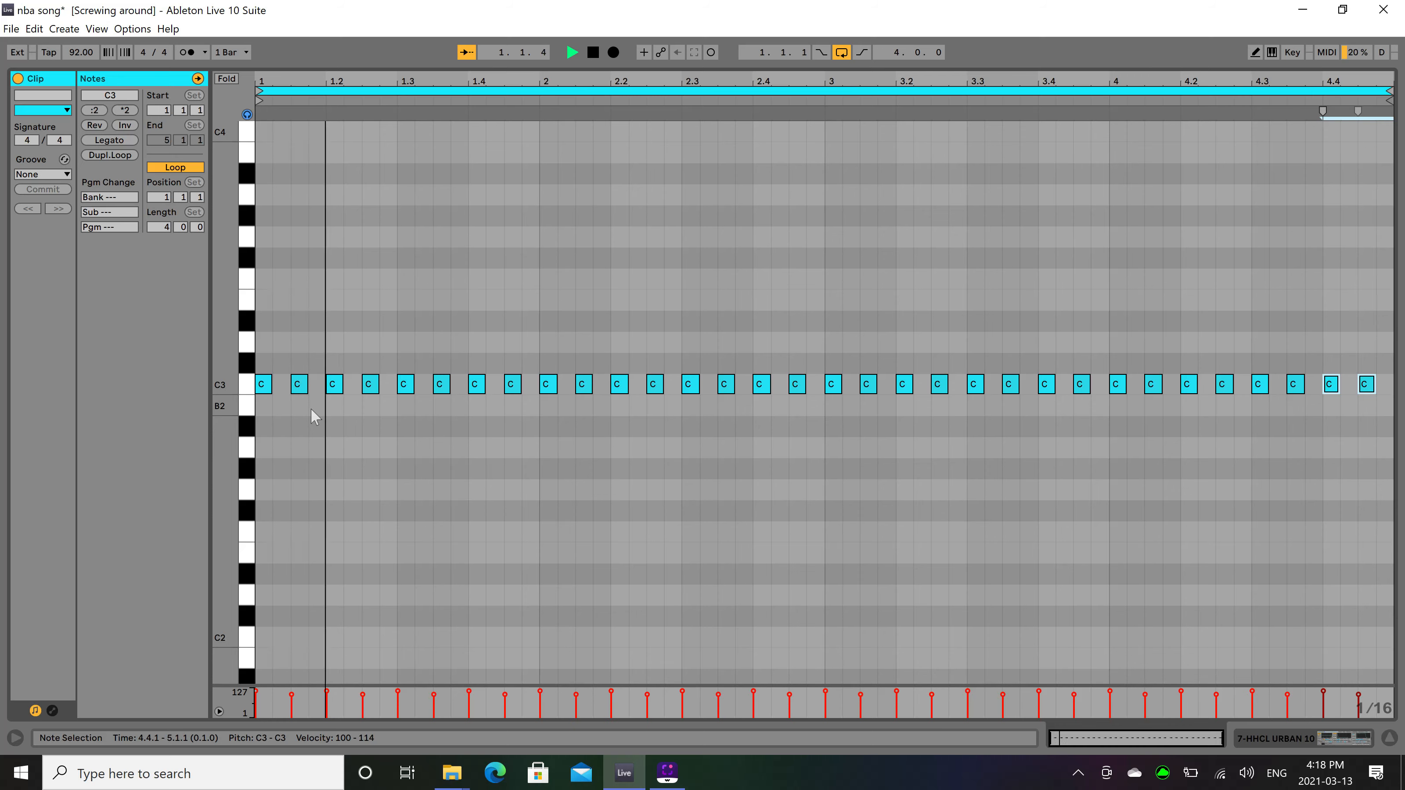
{"action": "key", "text": "space"}
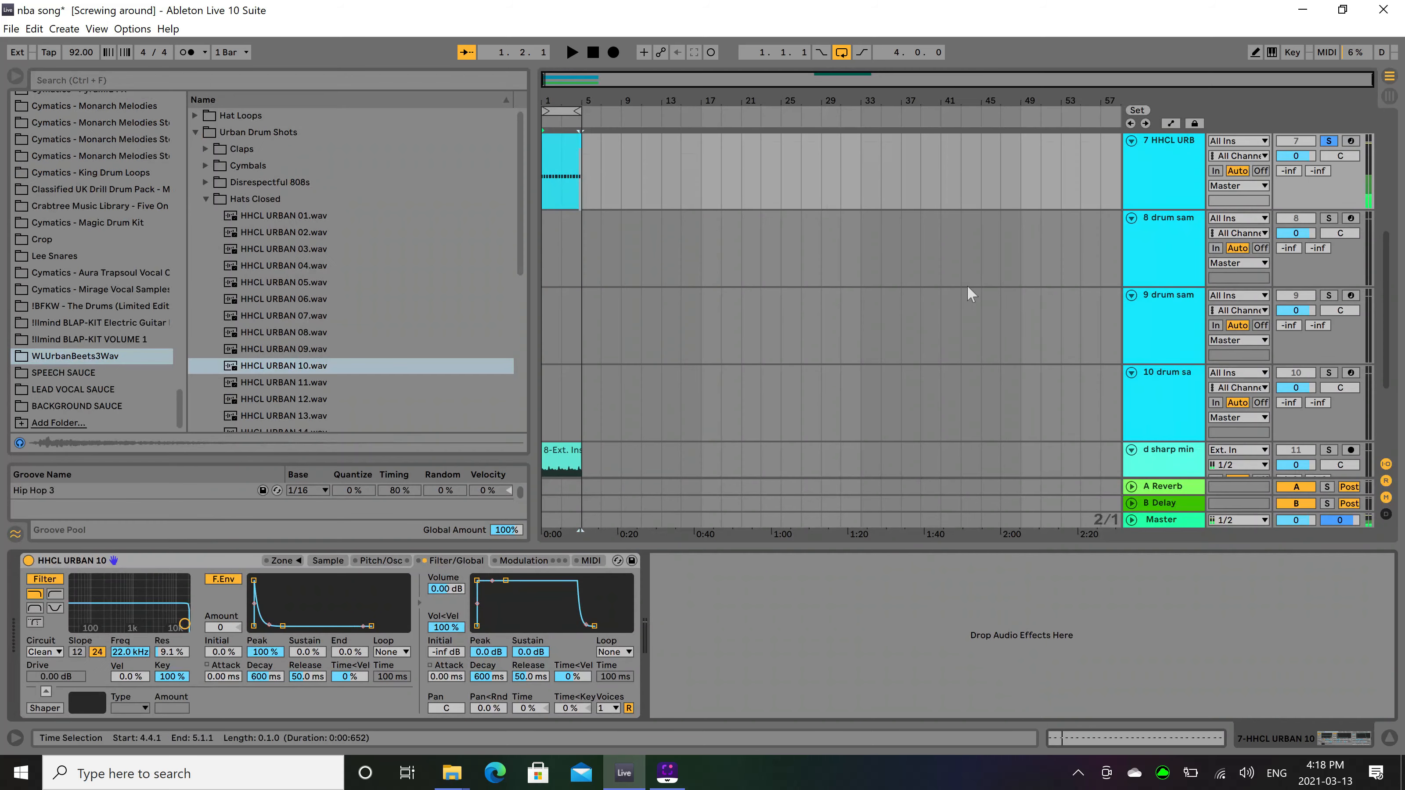
Turn off solo on the hi-hat track, select track 8 and play the full beat.
{"action": "left_click", "coordinate": [1327, 142]}
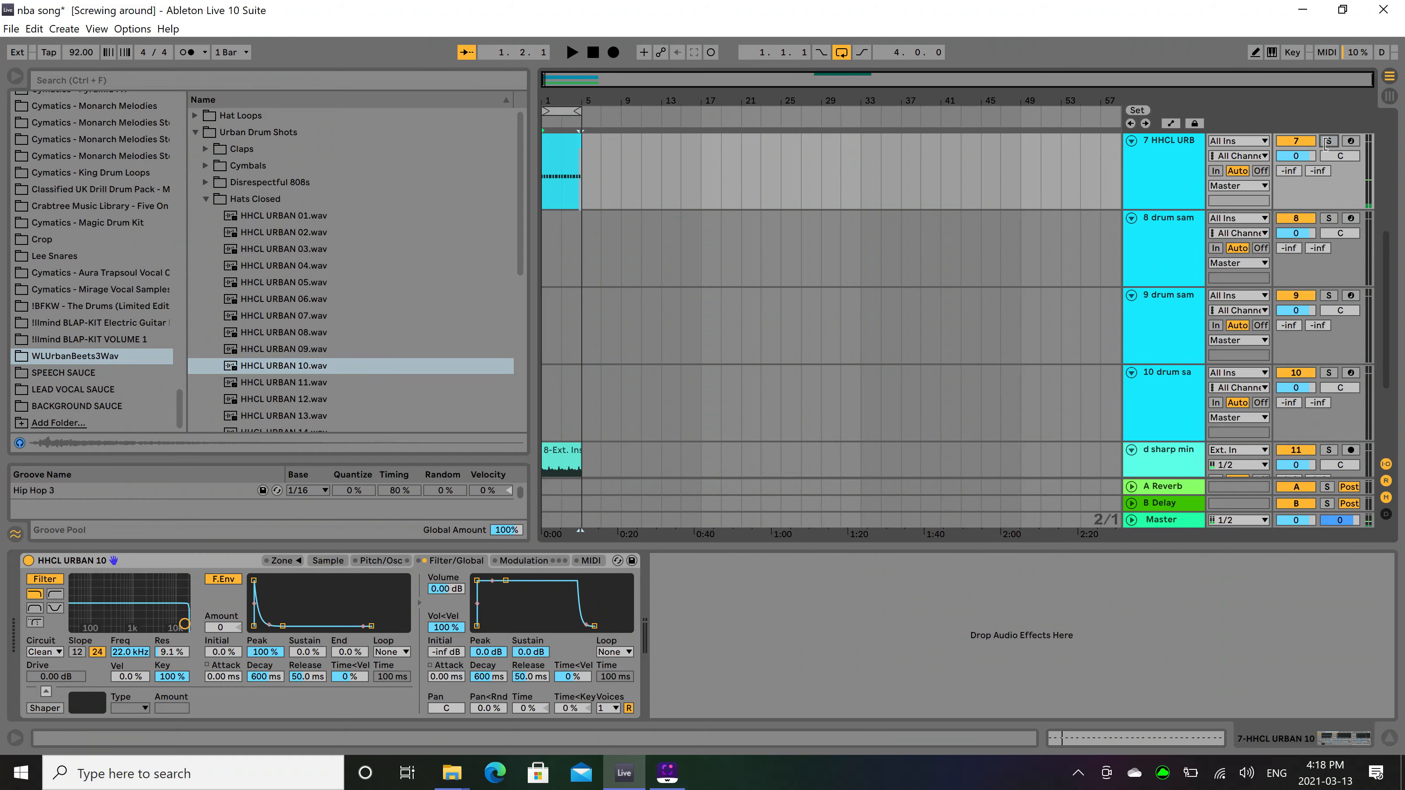
{"action": "left_click", "coordinate": [544, 262]}
{"action": "key", "text": "space"}
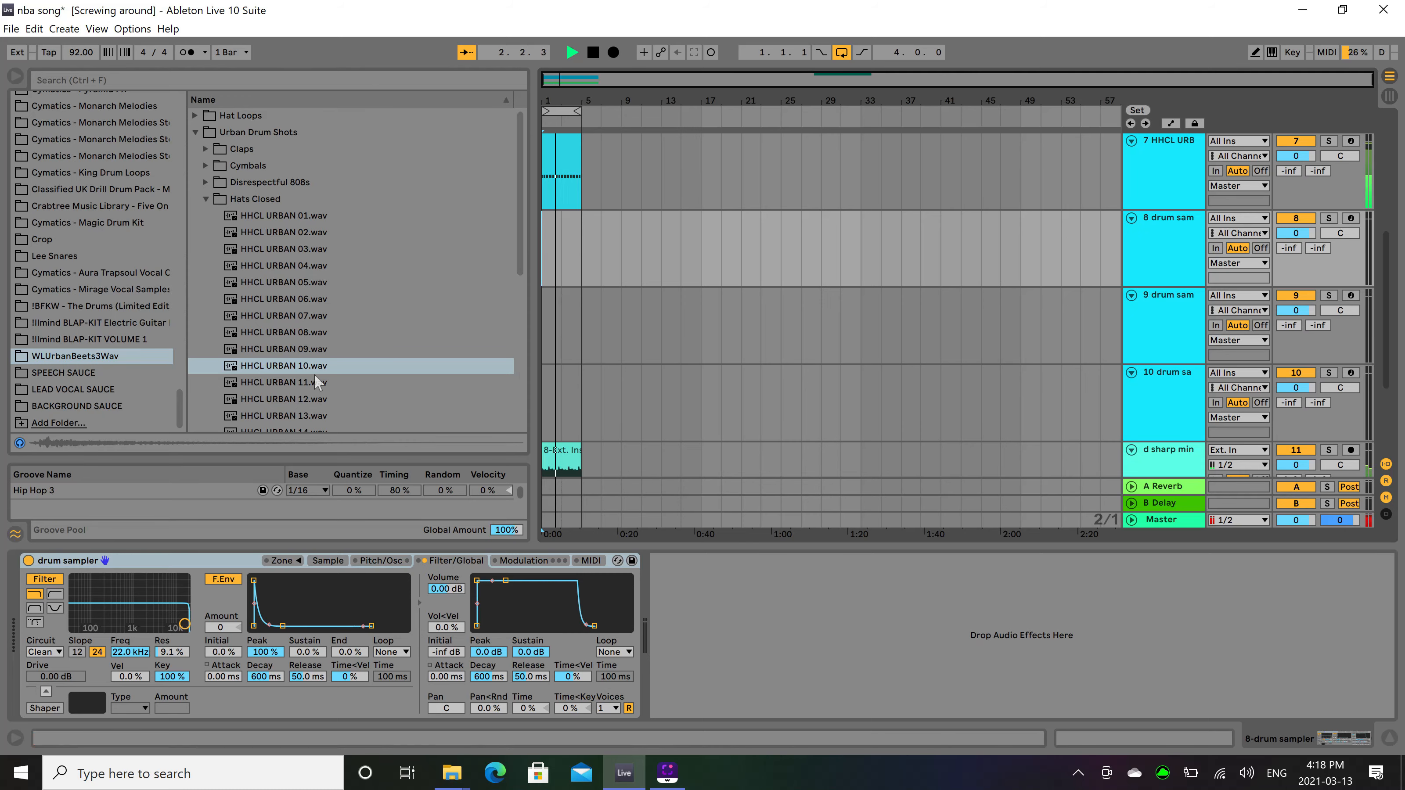
{"action": "scroll", "coordinate": [829, 338], "scroll_direction": "up", "scroll_amount": 2}
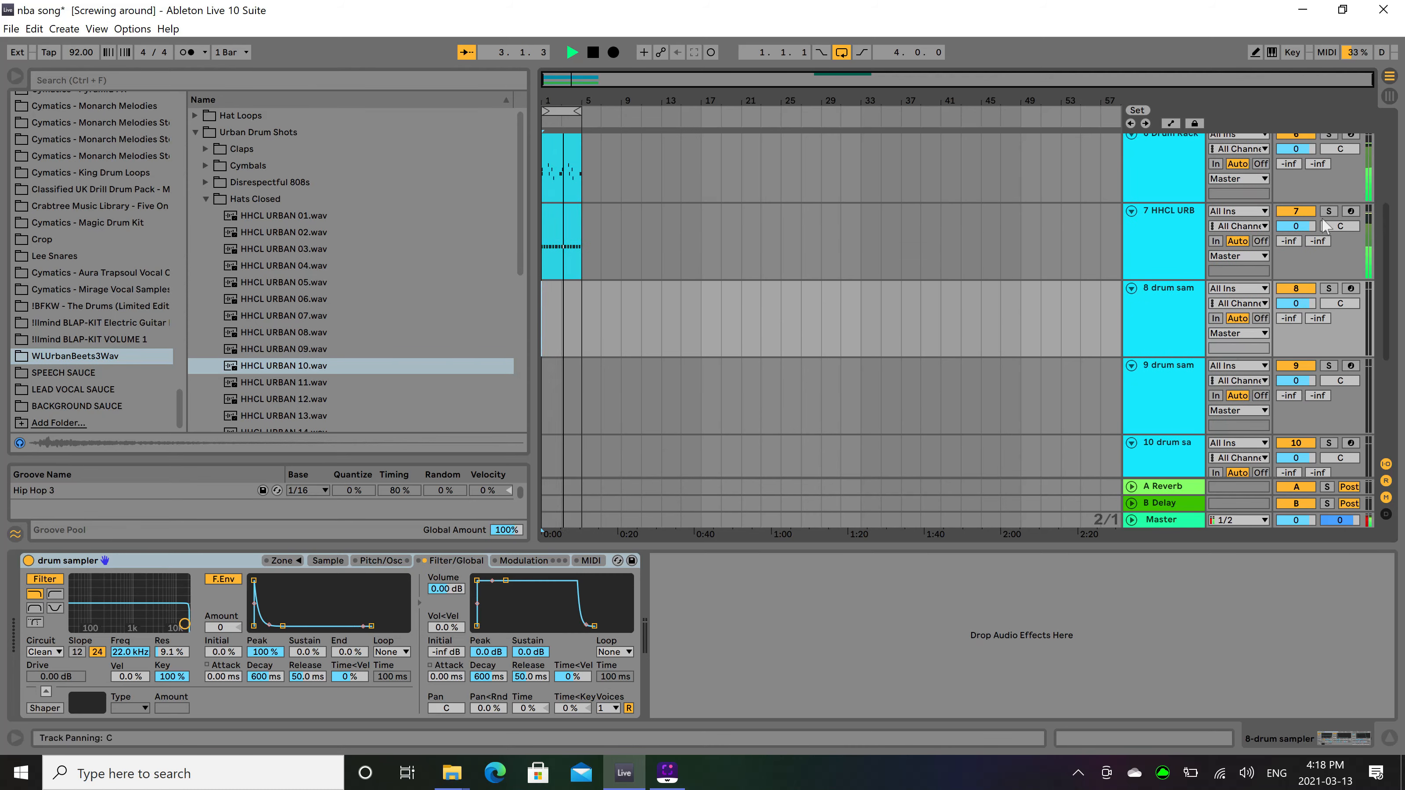
Lower the hi-hat track's volume to -3.3 dB while the beat plays, and stop playback.
{"action": "left_click_drag", "start_coordinate": [1297, 226], "coordinate": [1292, 164]}
{"action": "scroll", "coordinate": [1283, 218], "scroll_direction": "up", "scroll_amount": 2}
{"action": "scroll", "coordinate": [1294, 207], "scroll_direction": "up", "scroll_amount": 3}
{"action": "scroll", "coordinate": [1297, 181], "scroll_direction": "up", "scroll_amount": 1}
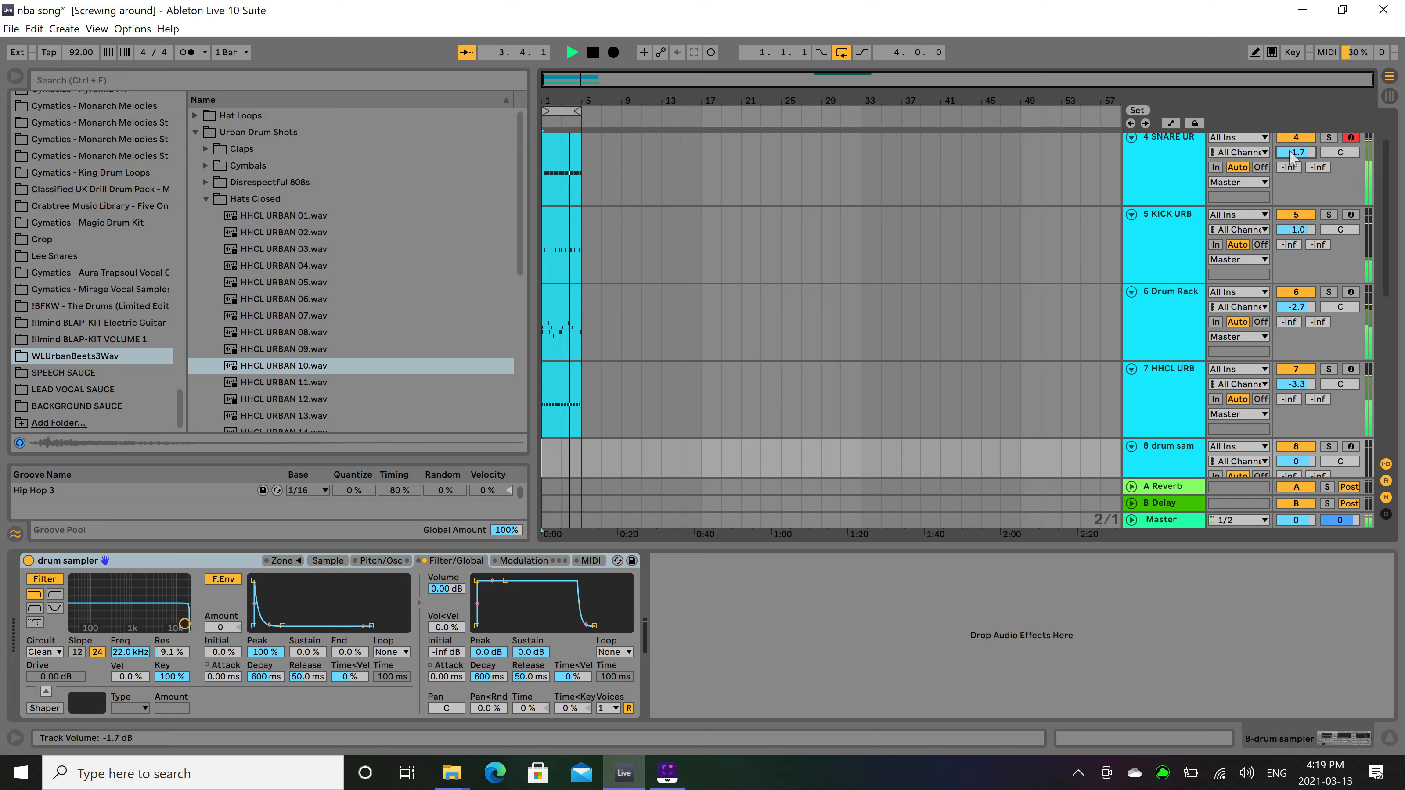
{"action": "scroll", "coordinate": [631, 289], "scroll_direction": "down", "scroll_amount": 4}
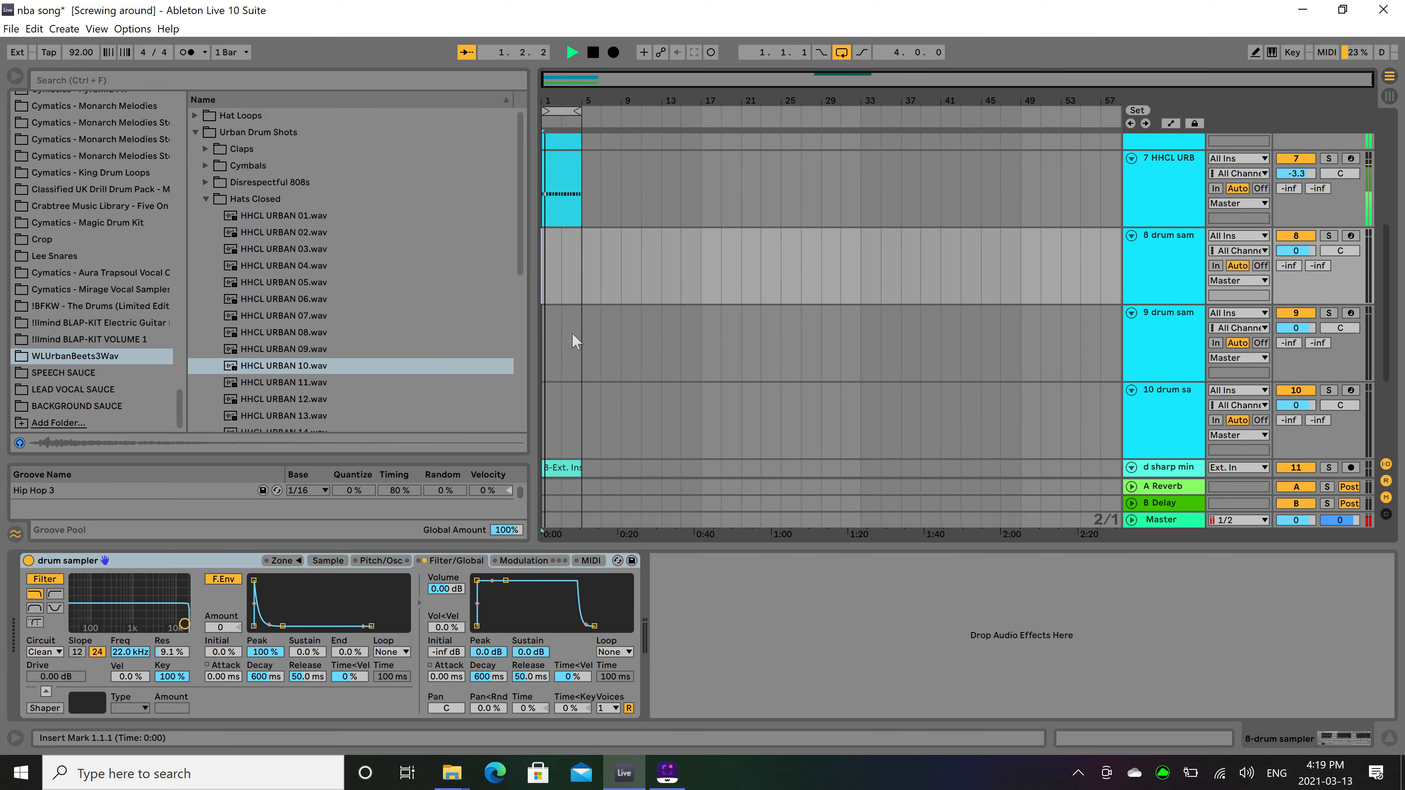
{"action": "key", "text": "space"}
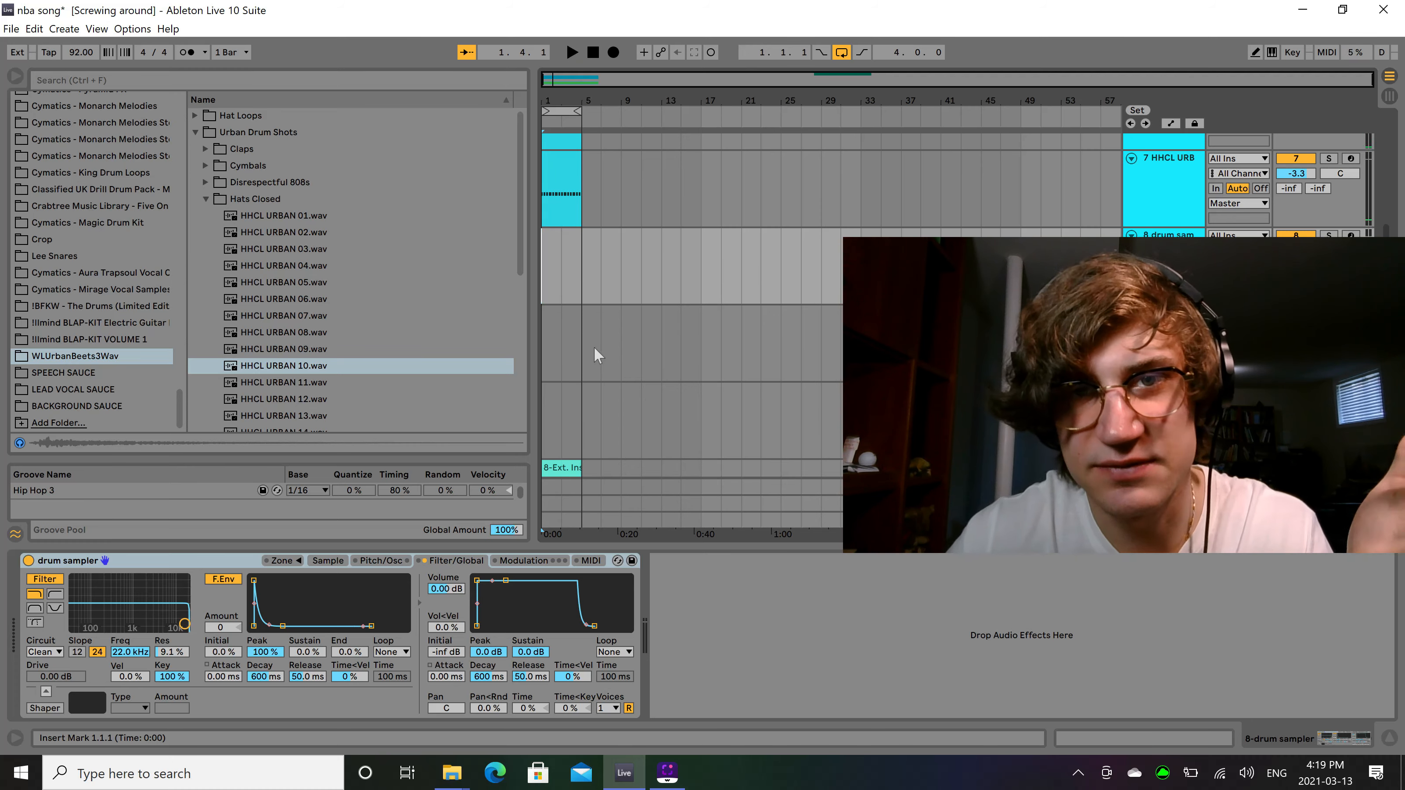
Examine the percussion notes of the track 2 Drum Rack clip, play the beat with it and unfold the track.
{"action": "scroll", "coordinate": [594, 346], "scroll_direction": "up", "scroll_amount": 5}
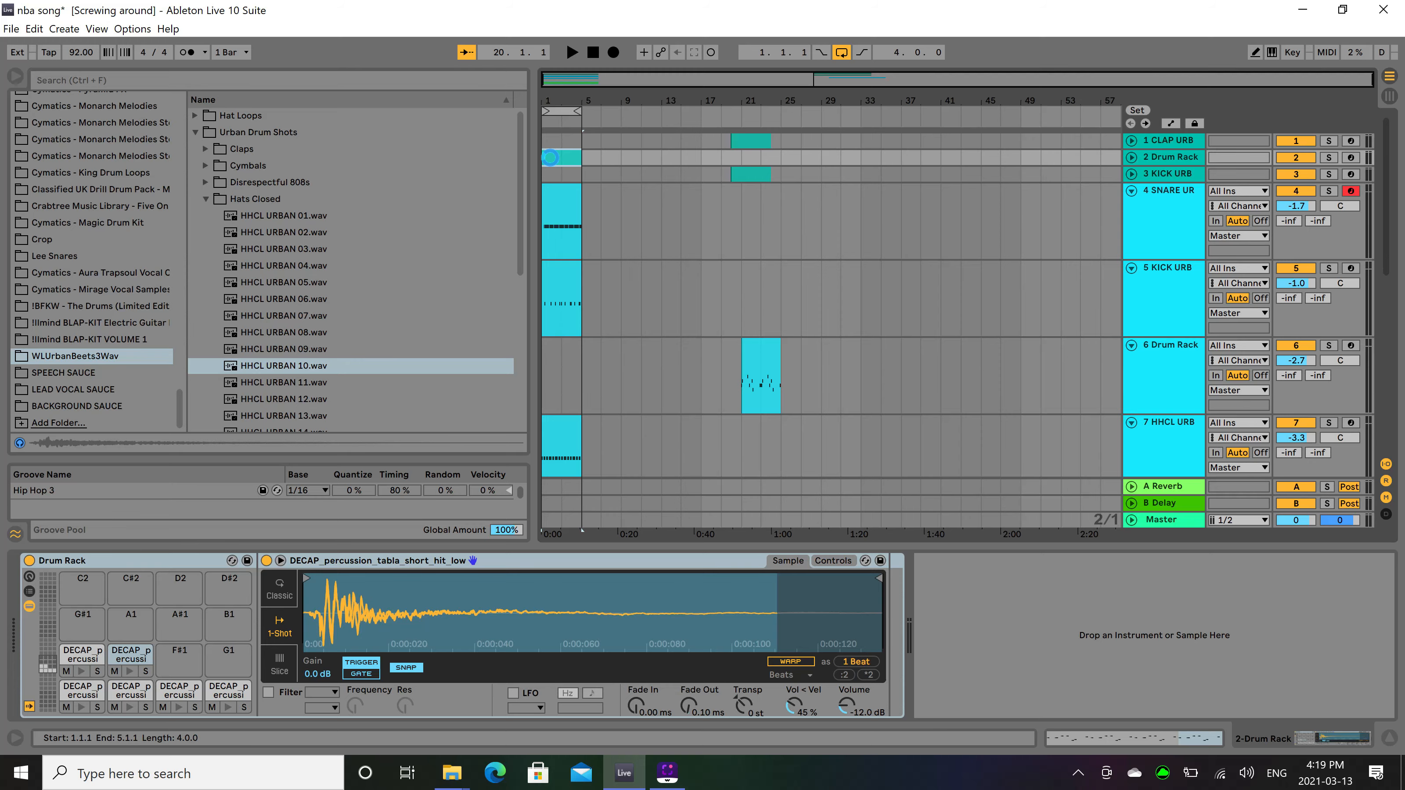
{"action": "double_click", "coordinate": [550, 157]}
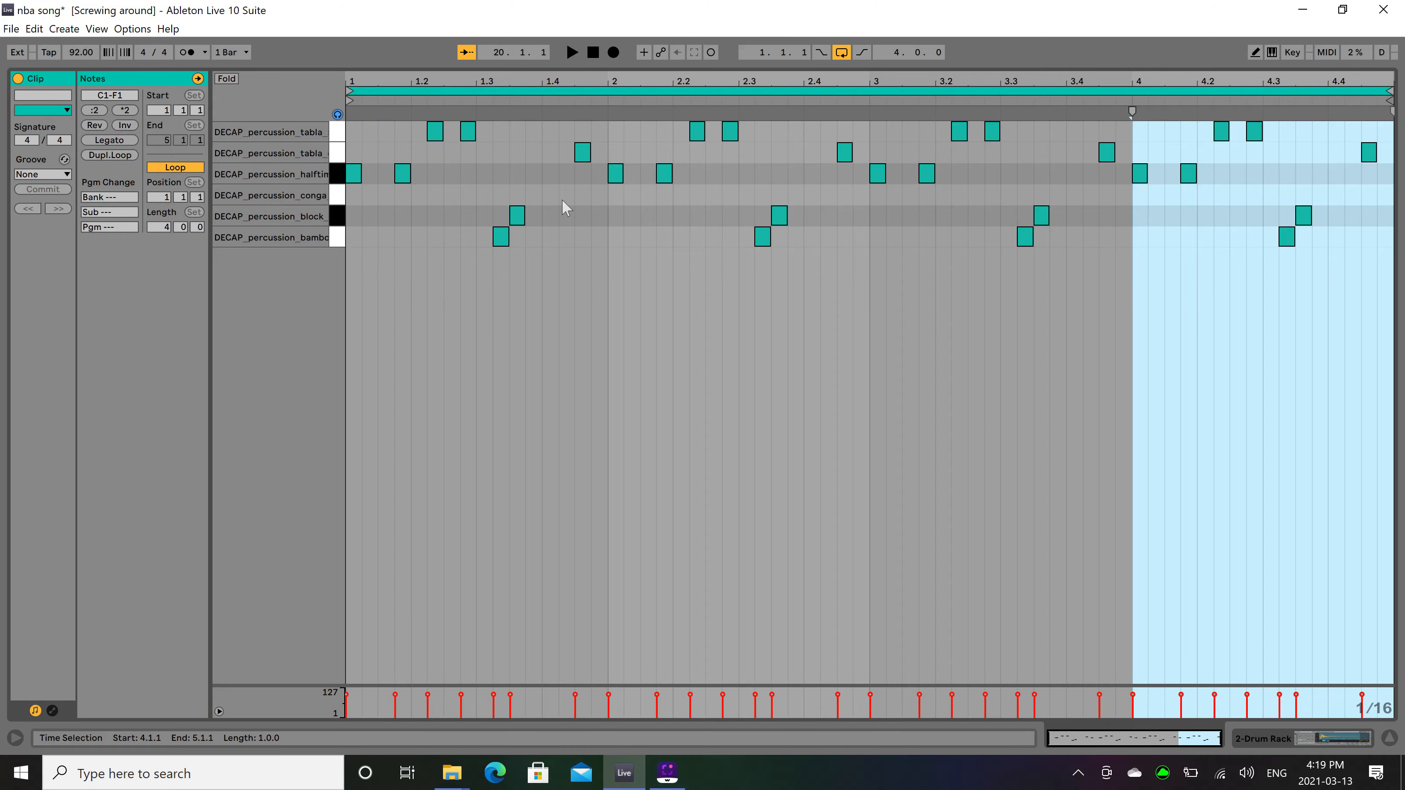
{"action": "key", "text": "shift+Tab"}
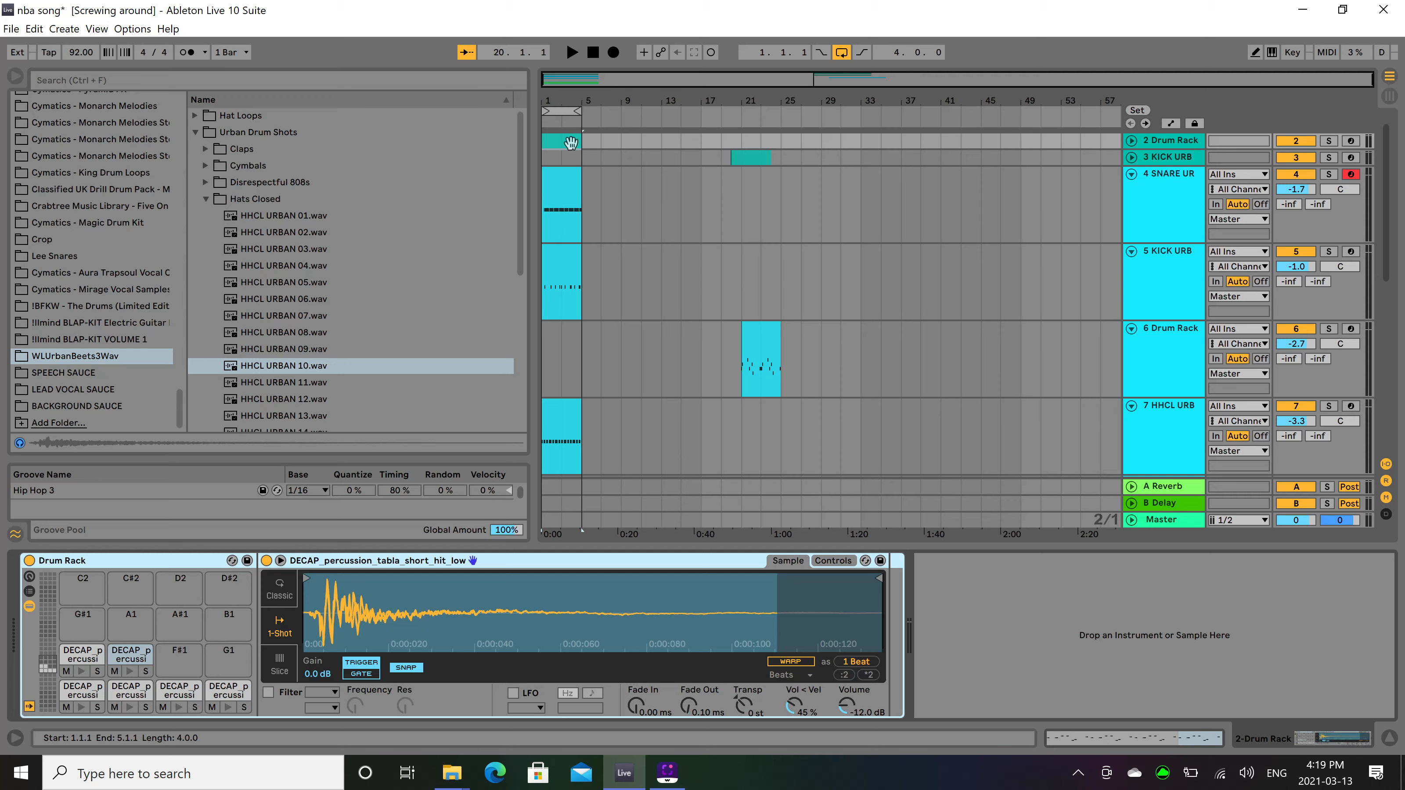
{"action": "key", "text": "space"}
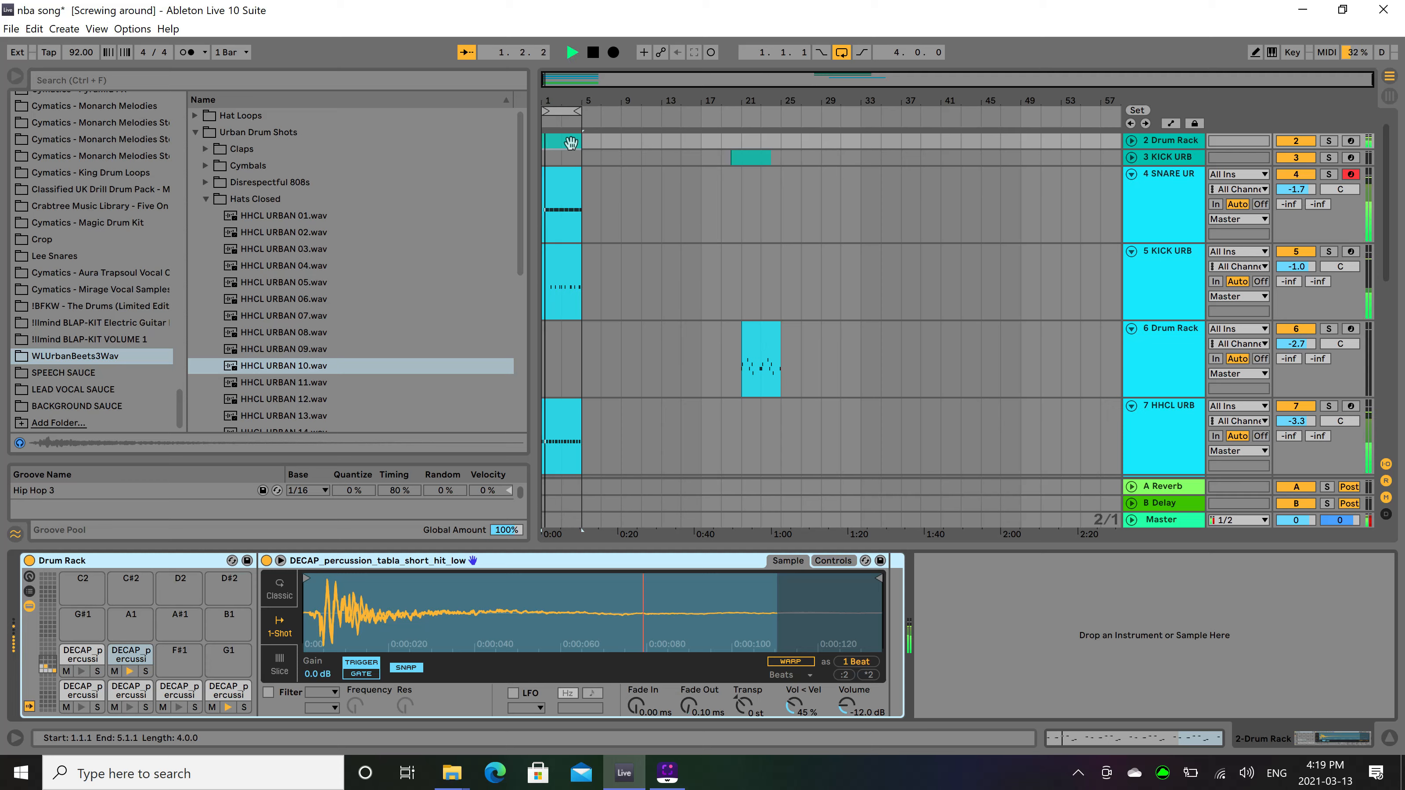
{"action": "left_click", "coordinate": [1132, 140]}
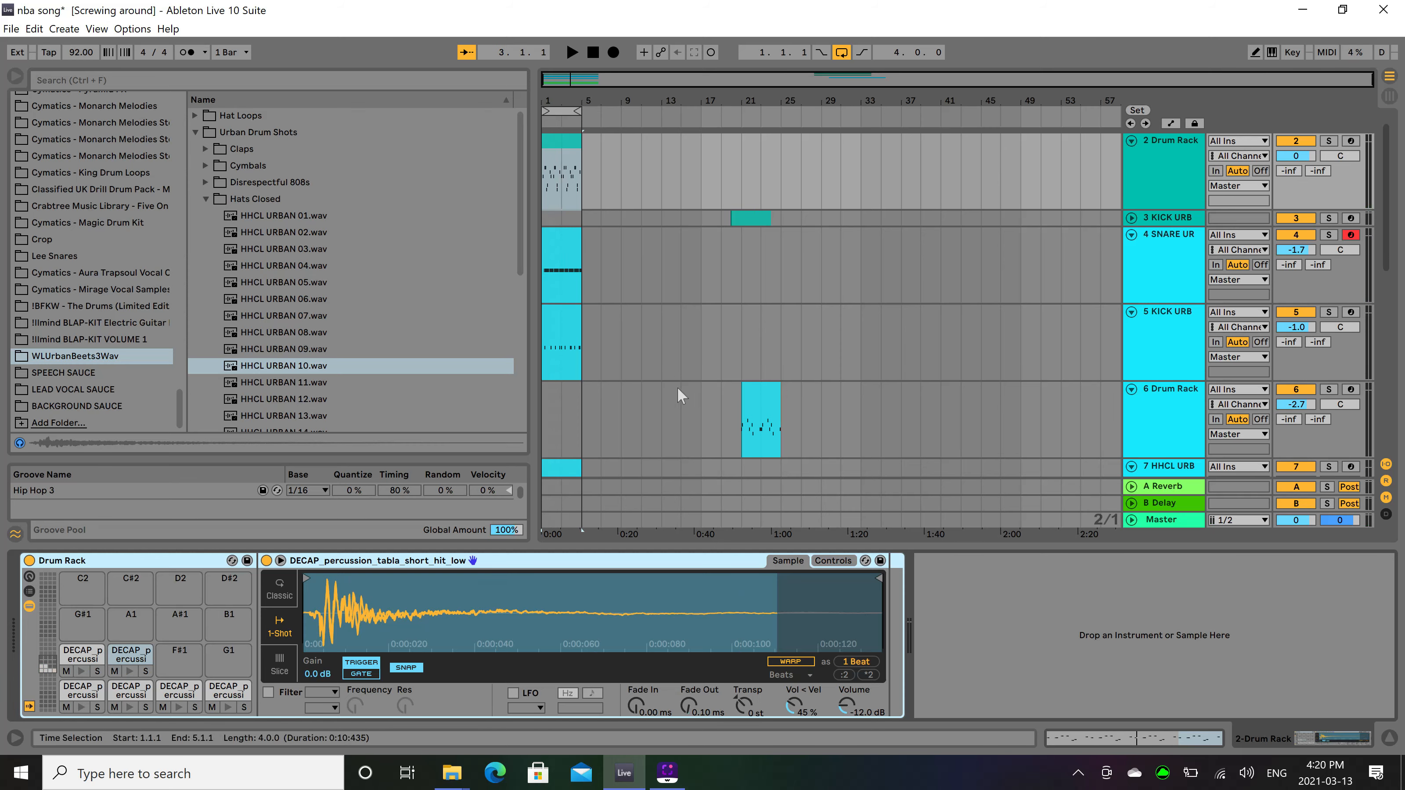
Create an empty four-bar MIDI clip at the start of track 8, from 1.1.1 to 5.1.1.
{"action": "scroll", "coordinate": [677, 387], "scroll_direction": "down", "scroll_amount": 10}
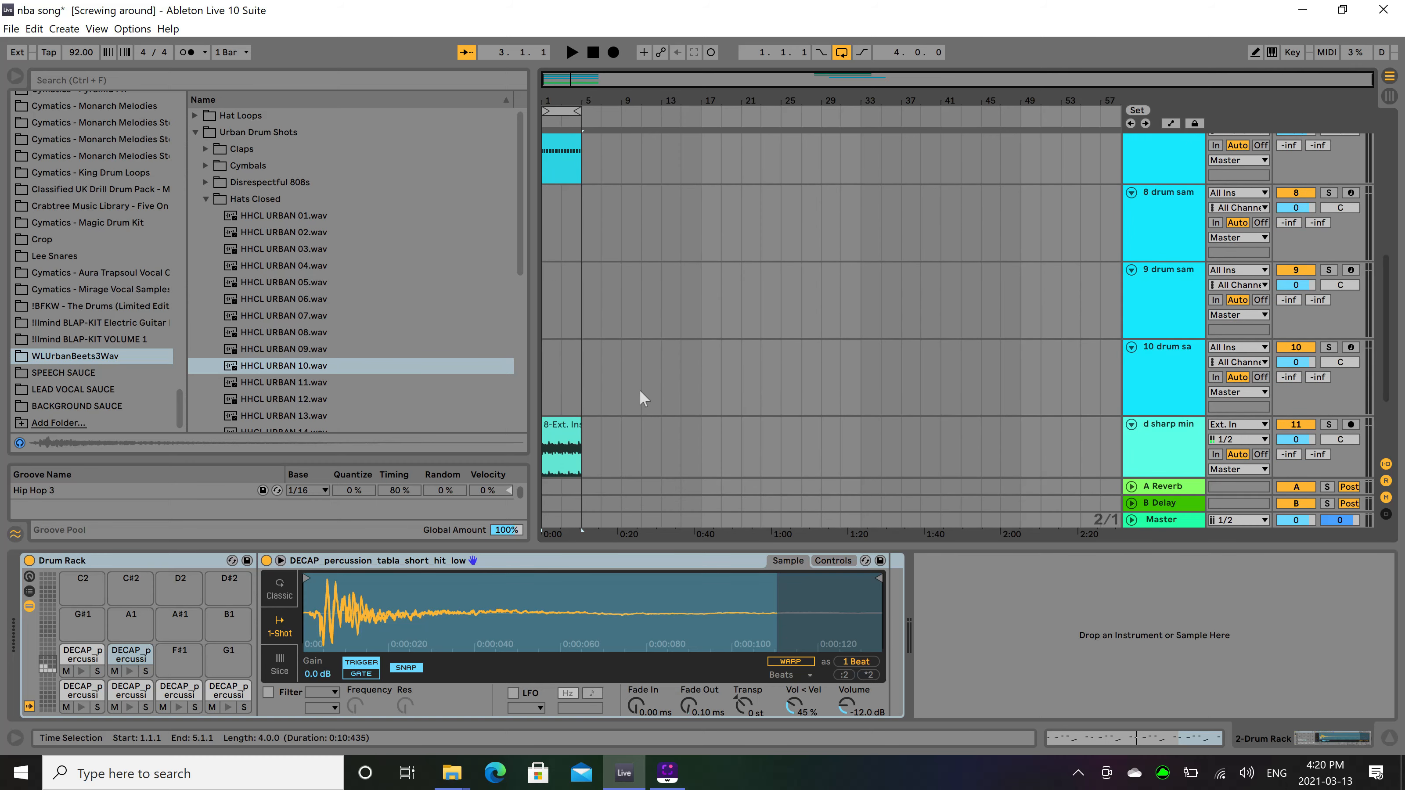
{"action": "scroll", "coordinate": [663, 390], "scroll_direction": "down", "scroll_amount": 3}
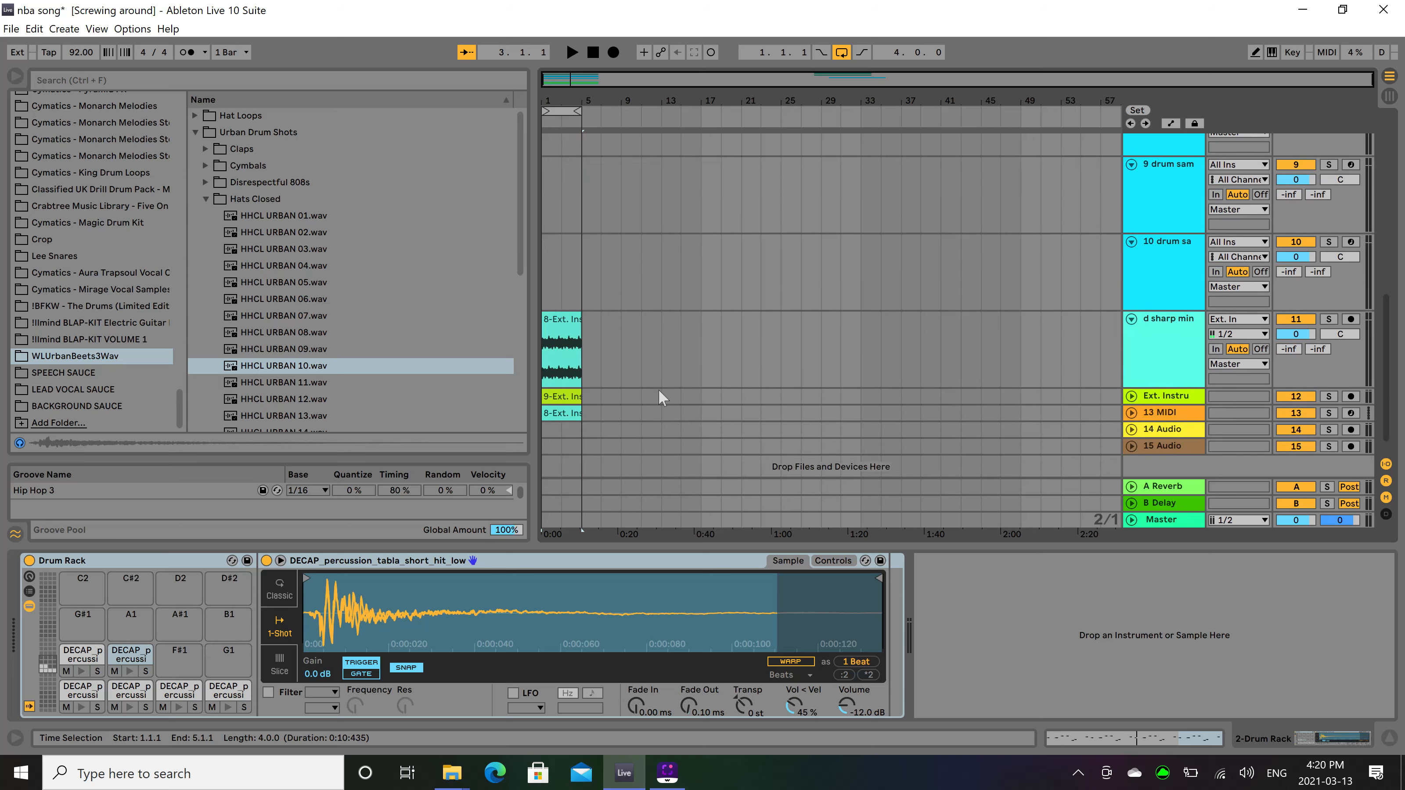
{"action": "scroll", "coordinate": [658, 383], "scroll_direction": "up", "scroll_amount": 3}
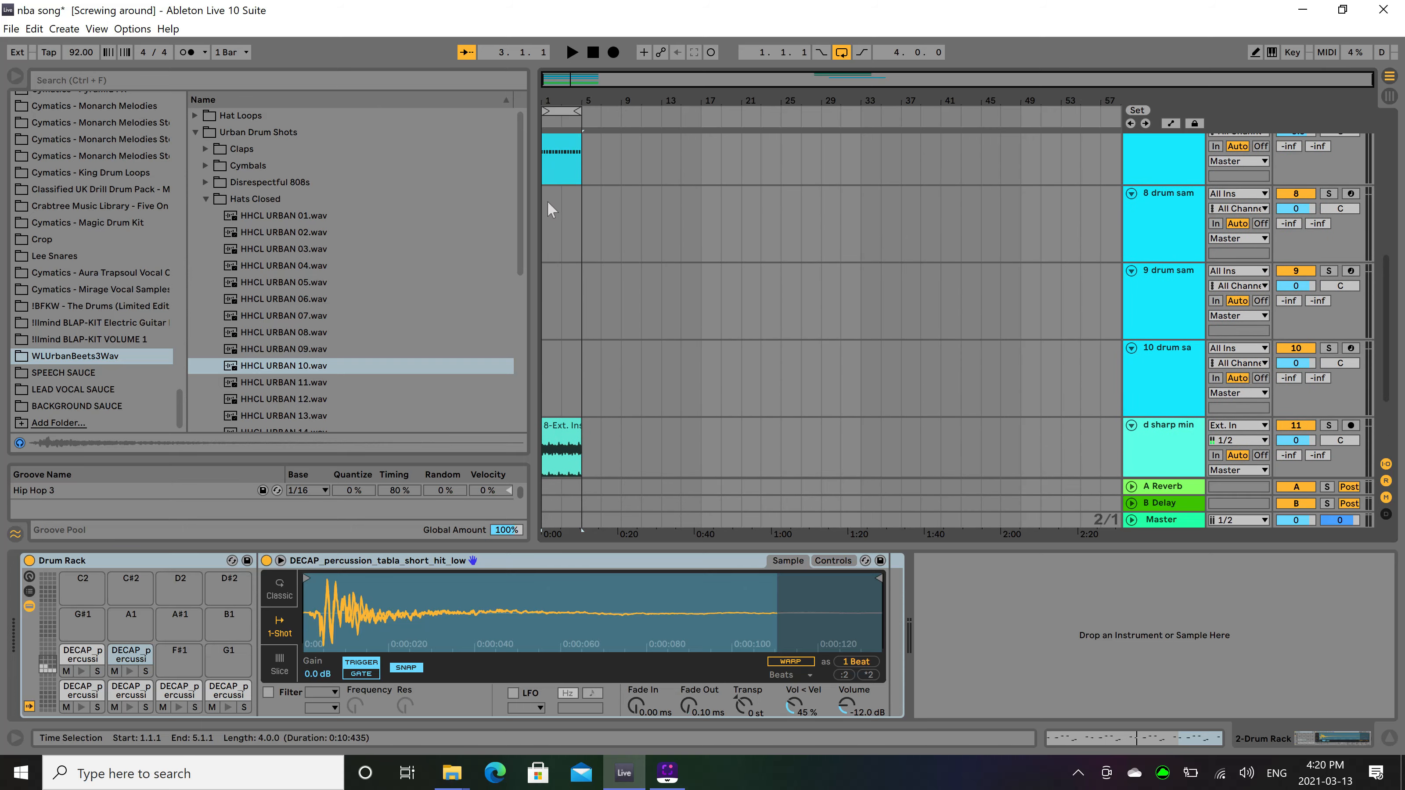
{"action": "left_click_drag", "start_coordinate": [546, 204], "coordinate": [581, 208]}
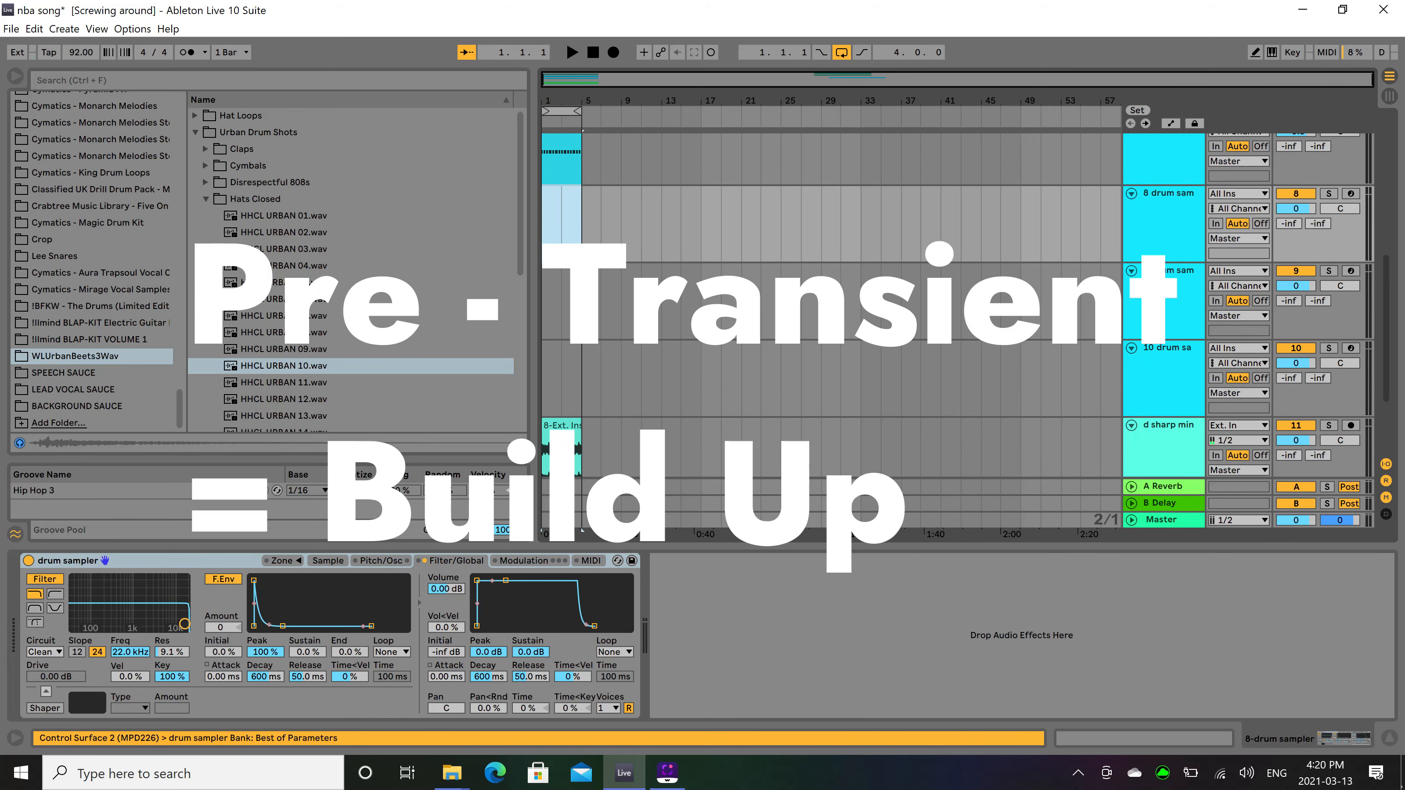
{"action": "key", "text": "ctrl+shift+m"}
{"action": "key", "text": "shift+Tab"}
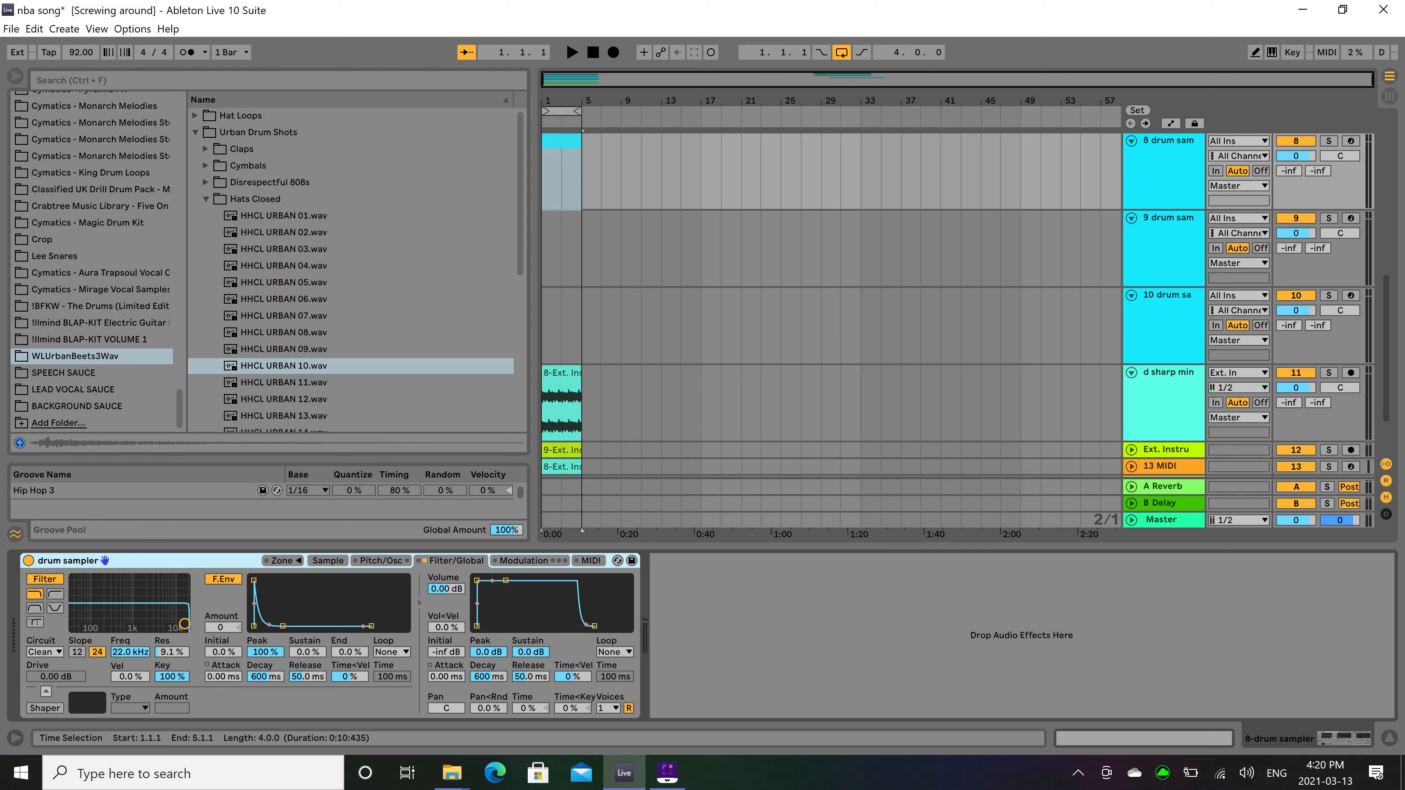
Audition samples from the Hats Open folder over the playing loop and select HHOP URBAN 05.wav.
{"action": "left_click", "coordinate": [204, 200]}
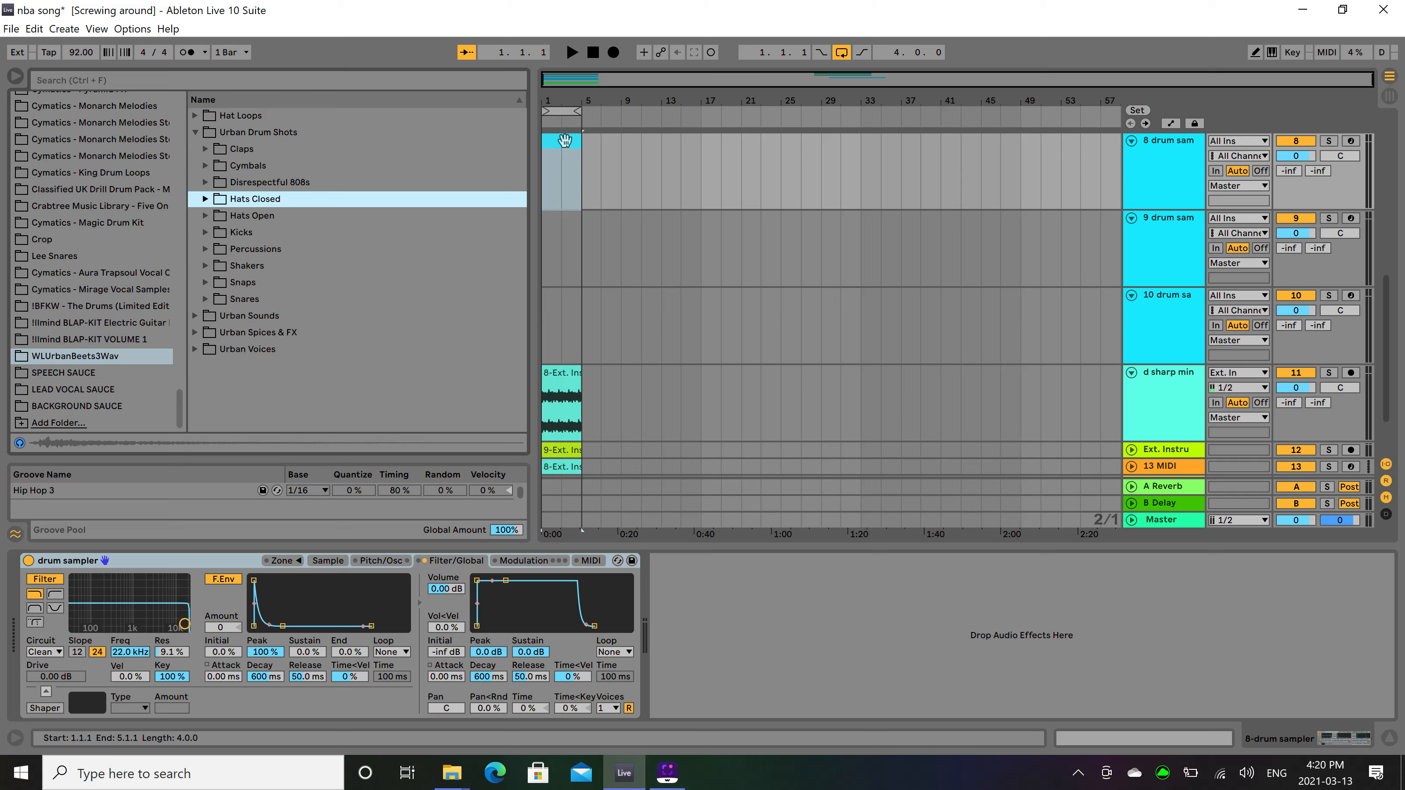
{"action": "left_click", "coordinate": [208, 215]}
{"action": "left_click", "coordinate": [279, 232]}
{"action": "left_click", "coordinate": [292, 265]}
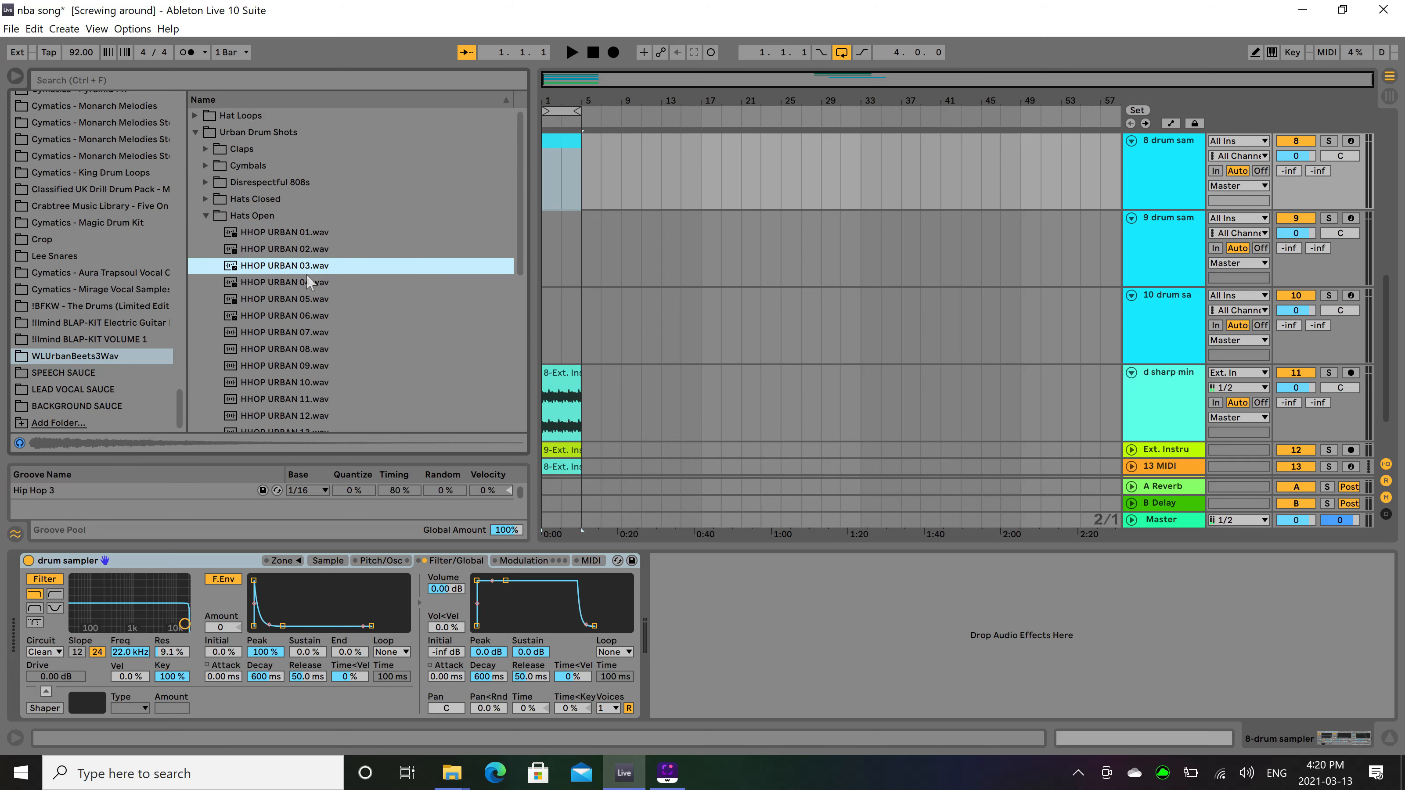
{"action": "key", "text": "space"}
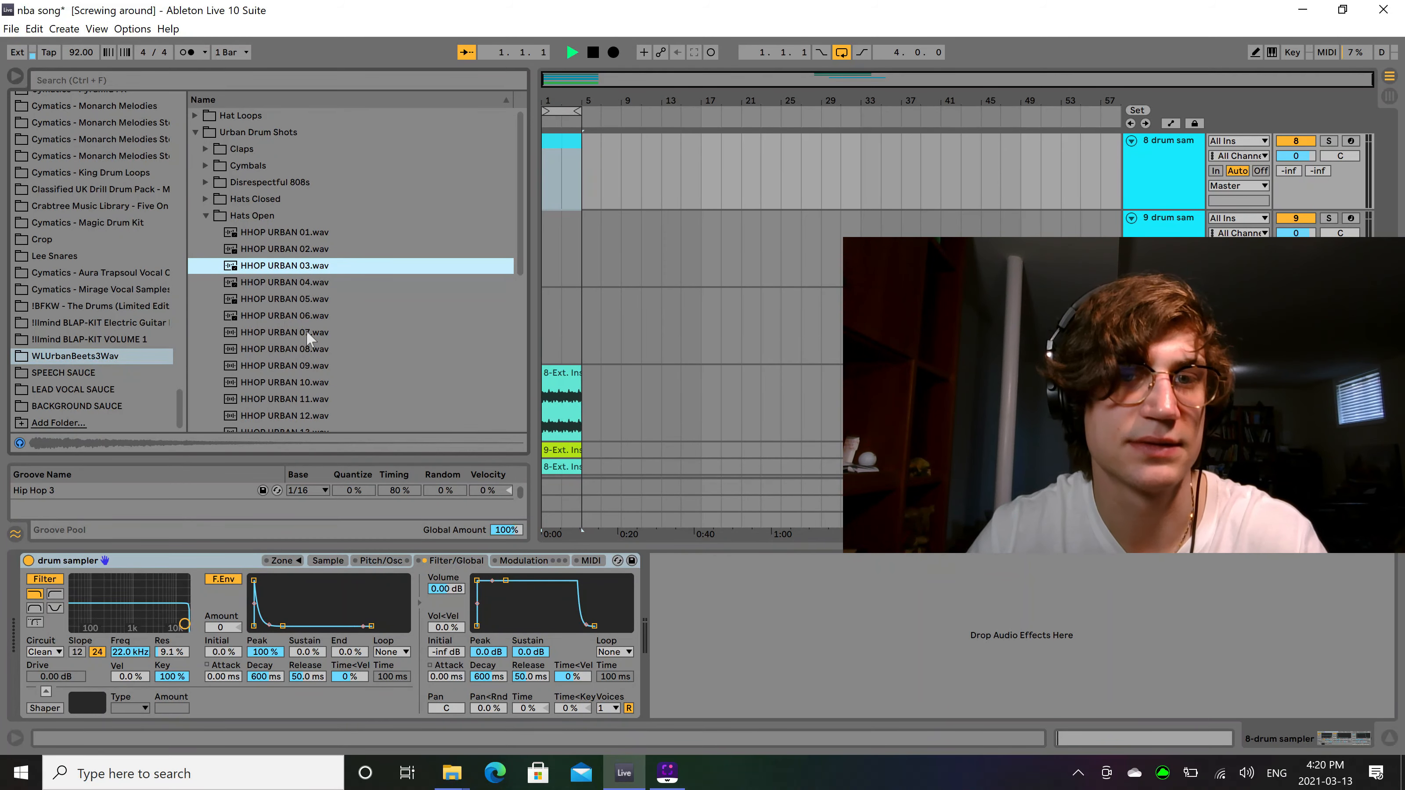
{"action": "left_click", "coordinate": [306, 331]}
{"action": "key", "text": "Up"}
{"action": "key", "text": "Up"}
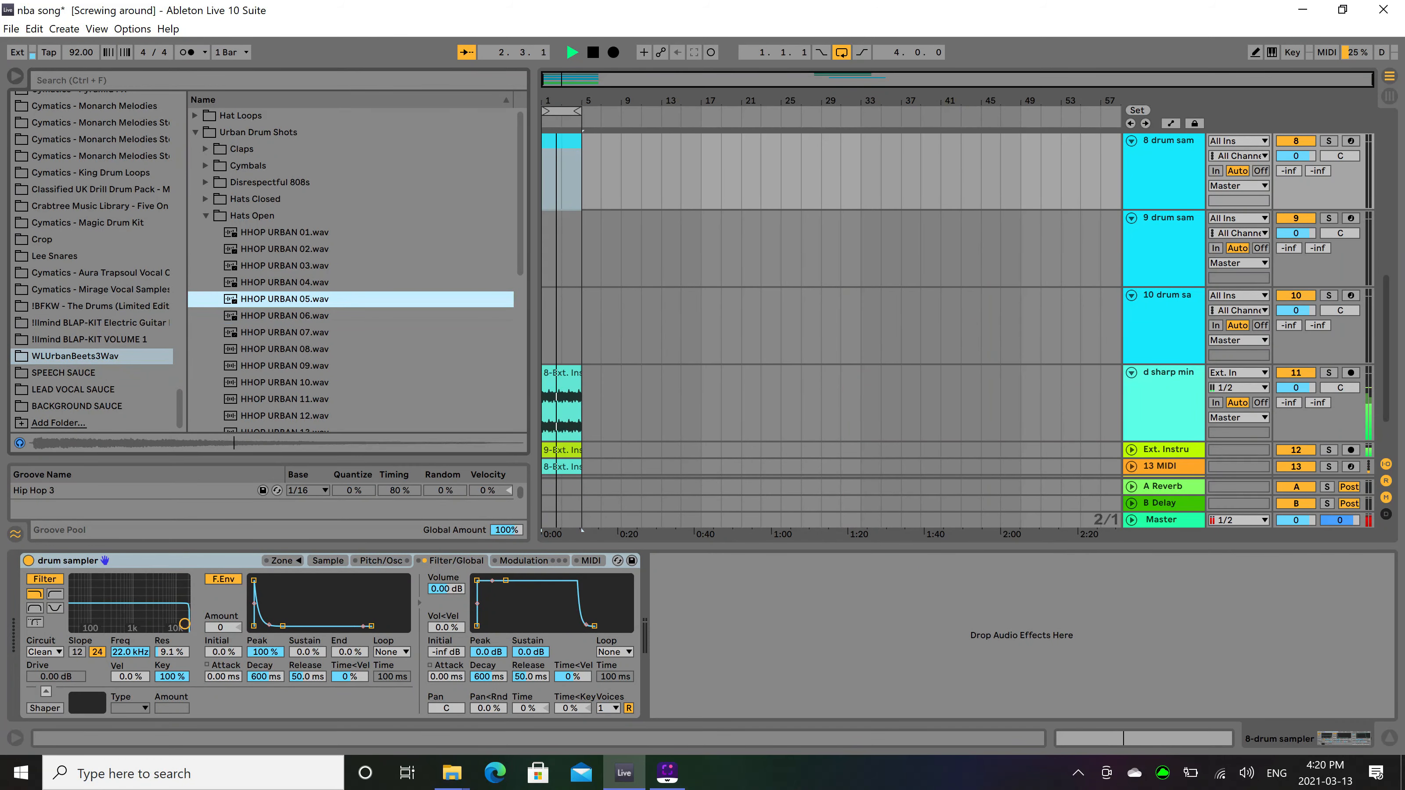
{"action": "key", "text": "space"}
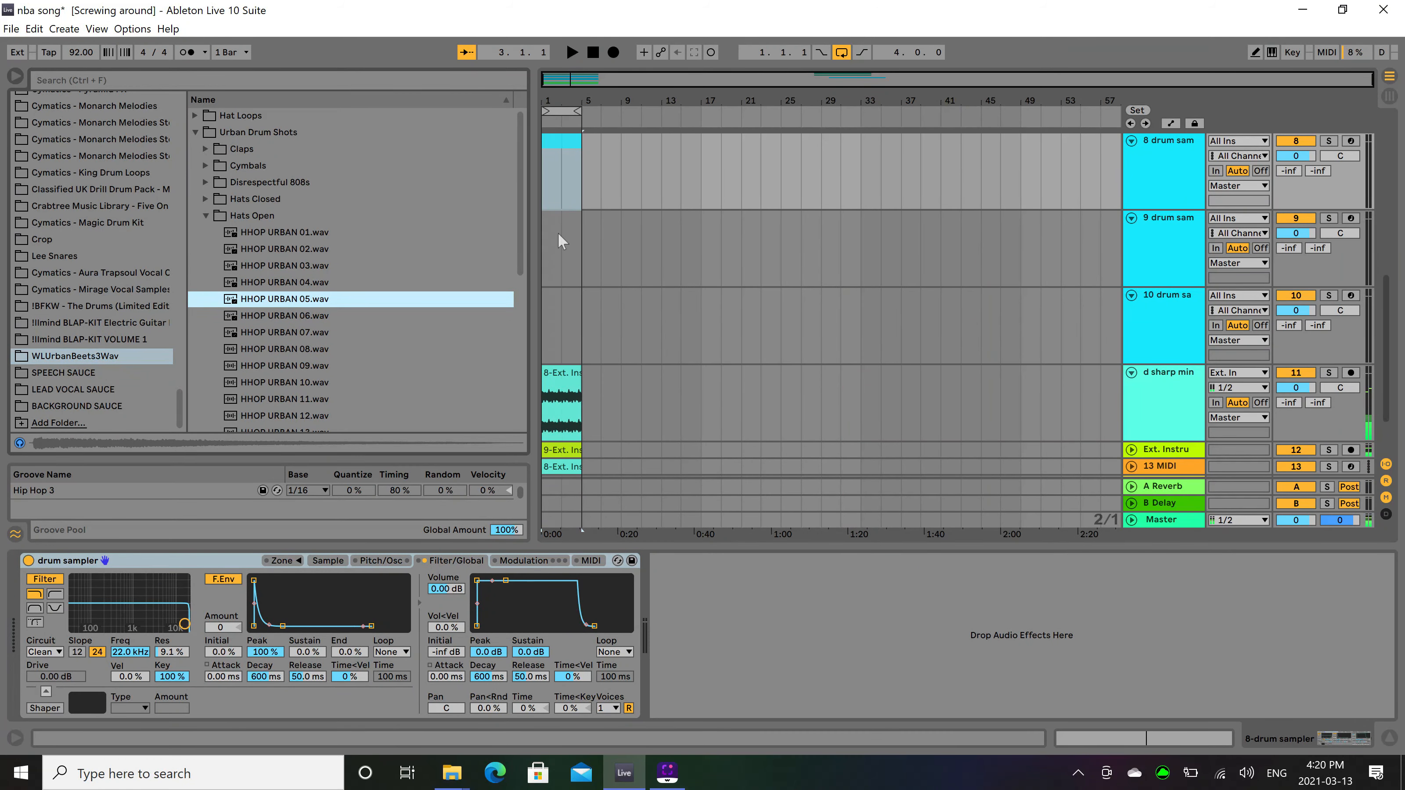
Set the track 8 sampler's volume velocity sensitivity to 100% and load HHOP URBAN 05.wav into it.
{"action": "scroll", "coordinate": [586, 244], "scroll_direction": "up", "scroll_amount": 4}
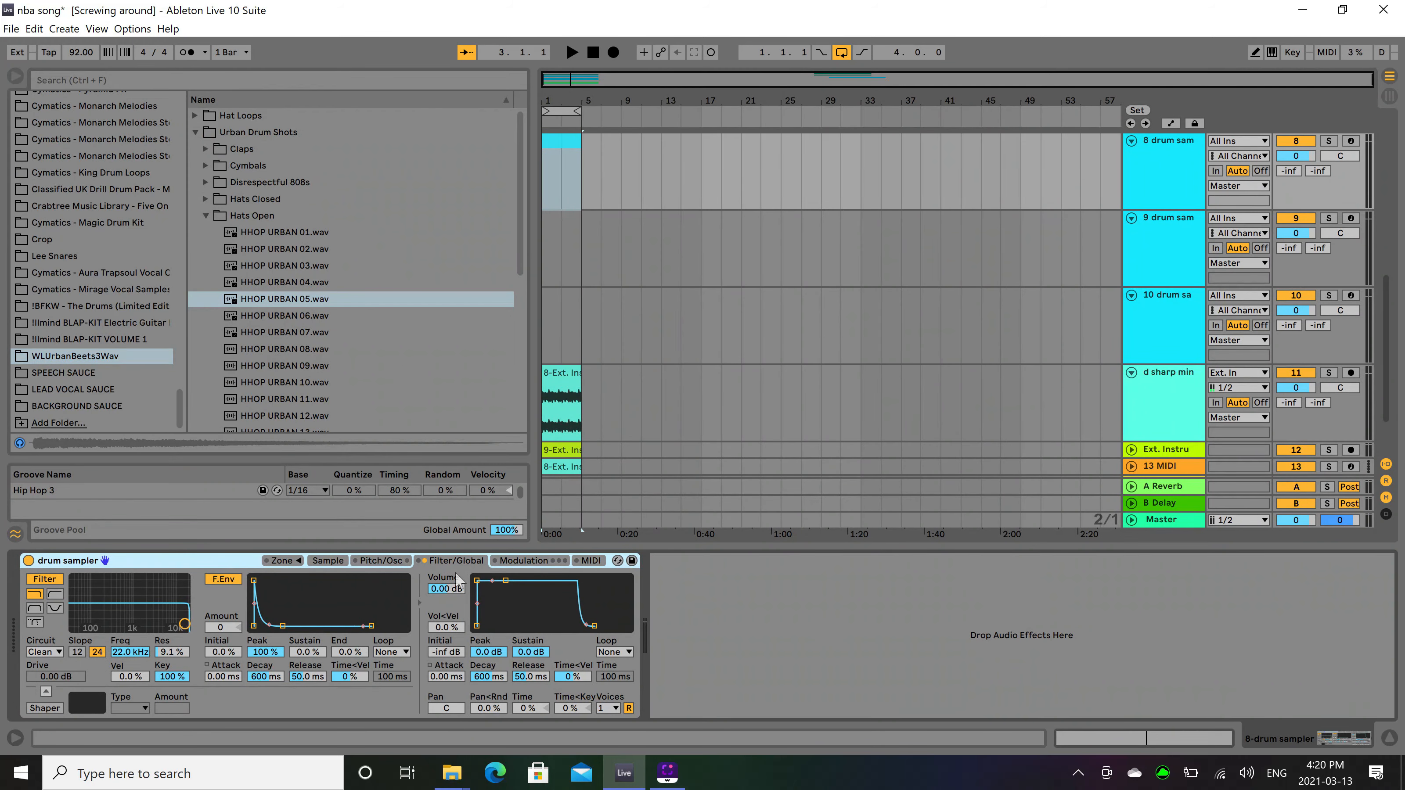
{"action": "left_click_drag", "start_coordinate": [443, 626], "coordinate": [443, 564]}
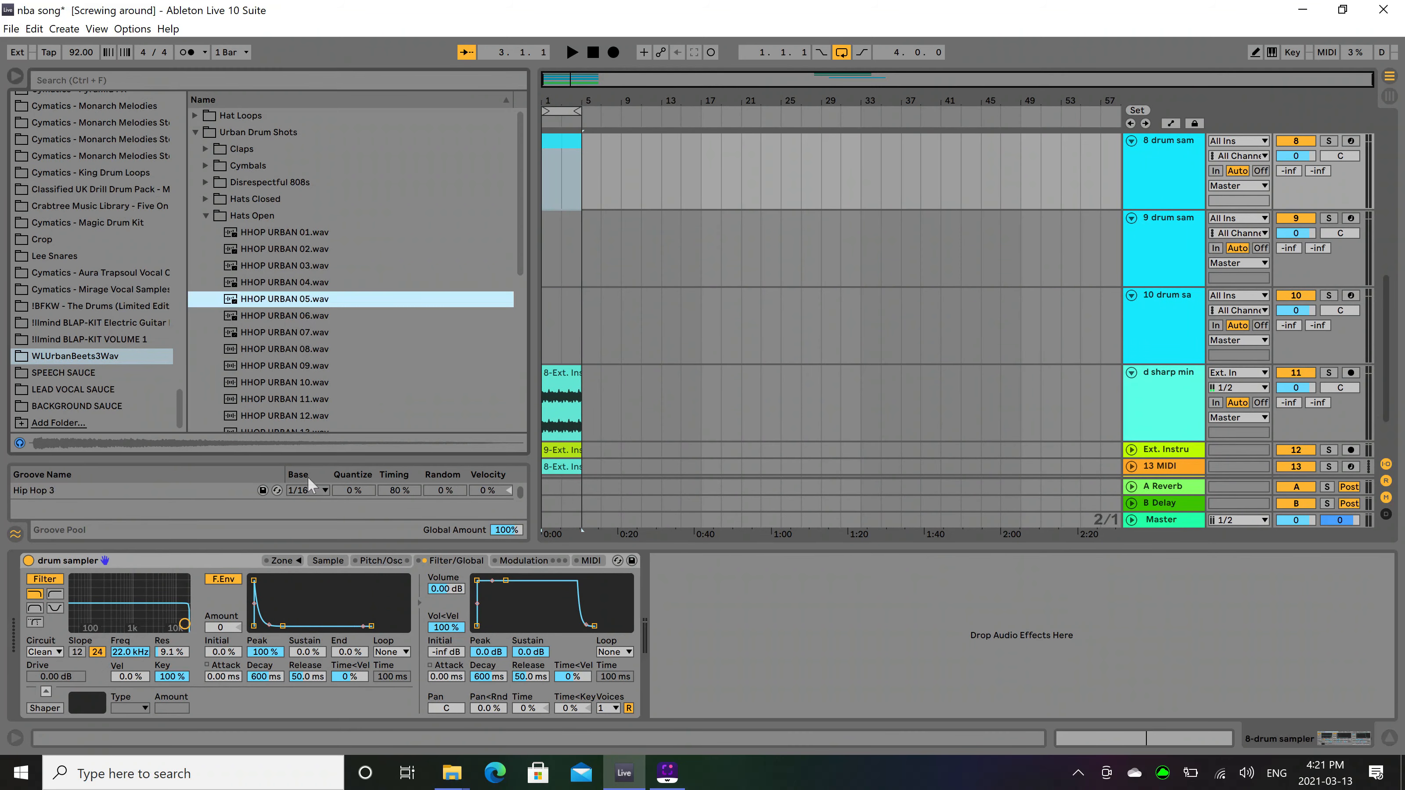
{"action": "left_click_drag", "start_coordinate": [307, 477], "coordinate": [334, 612]}
{"action": "left_click_drag", "start_coordinate": [187, 684], "coordinate": [187, 722]}
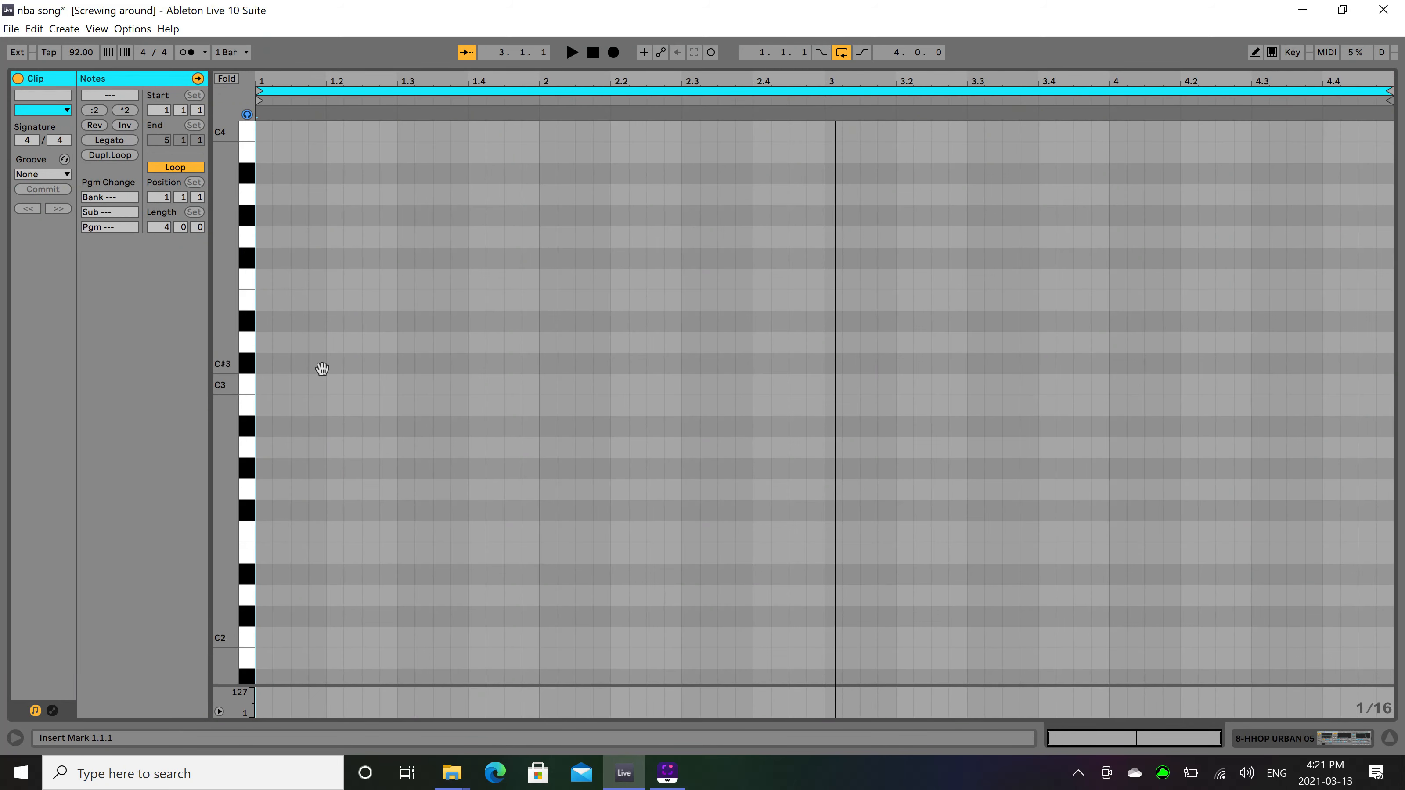
{"action": "left_click", "coordinate": [330, 382]}
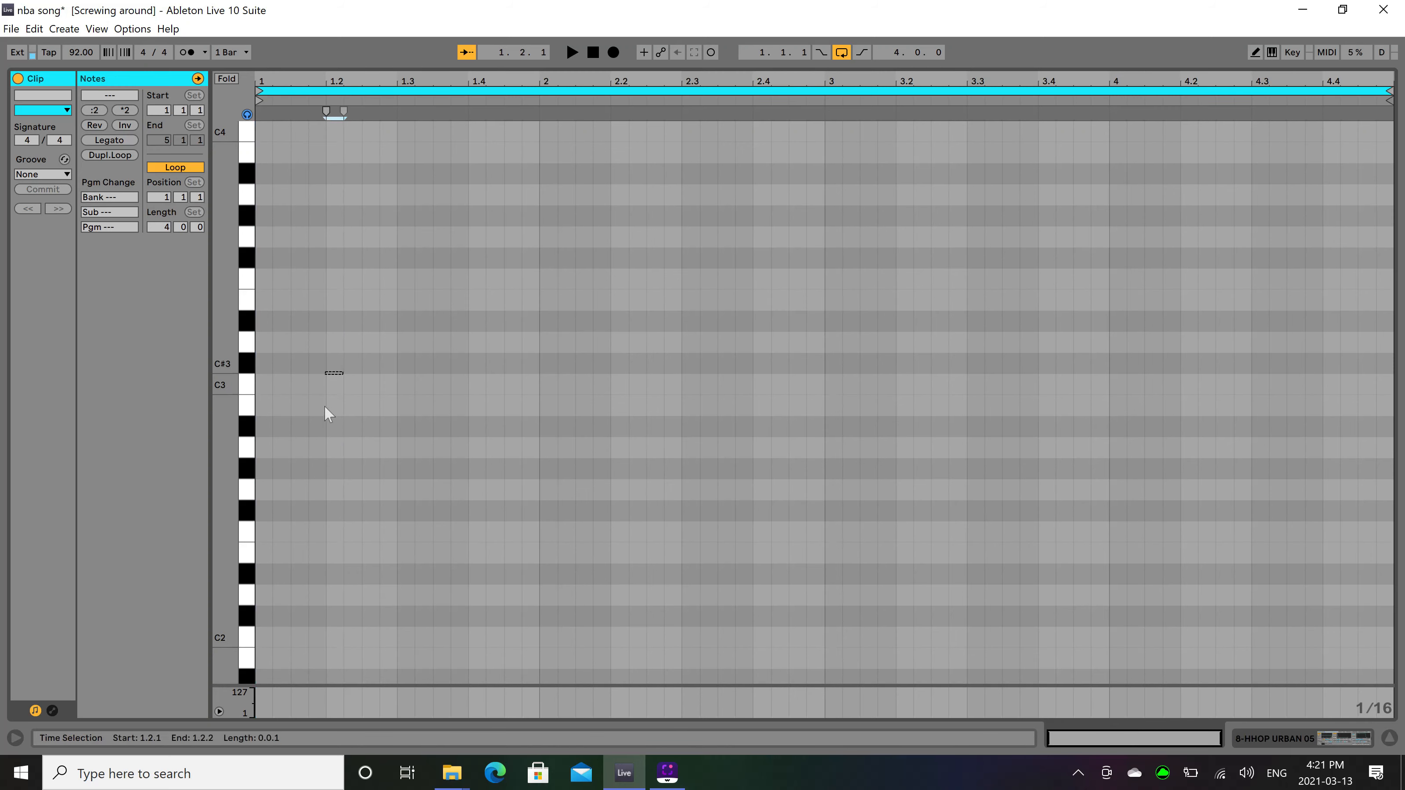
{"action": "left_click", "coordinate": [482, 375]}
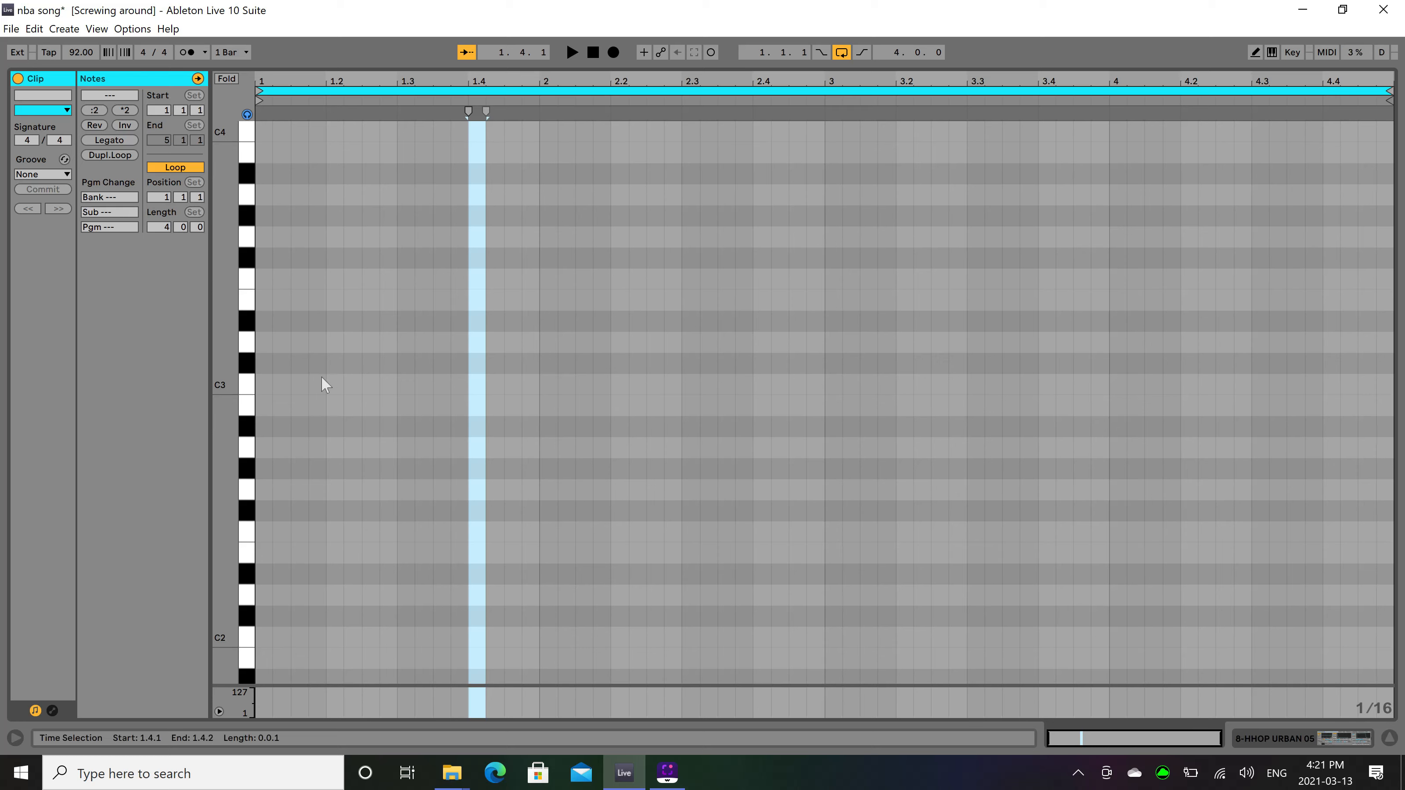
{"action": "double_click", "coordinate": [296, 384]}
{"action": "left_click_drag", "start_coordinate": [310, 384], "coordinate": [326, 384]}
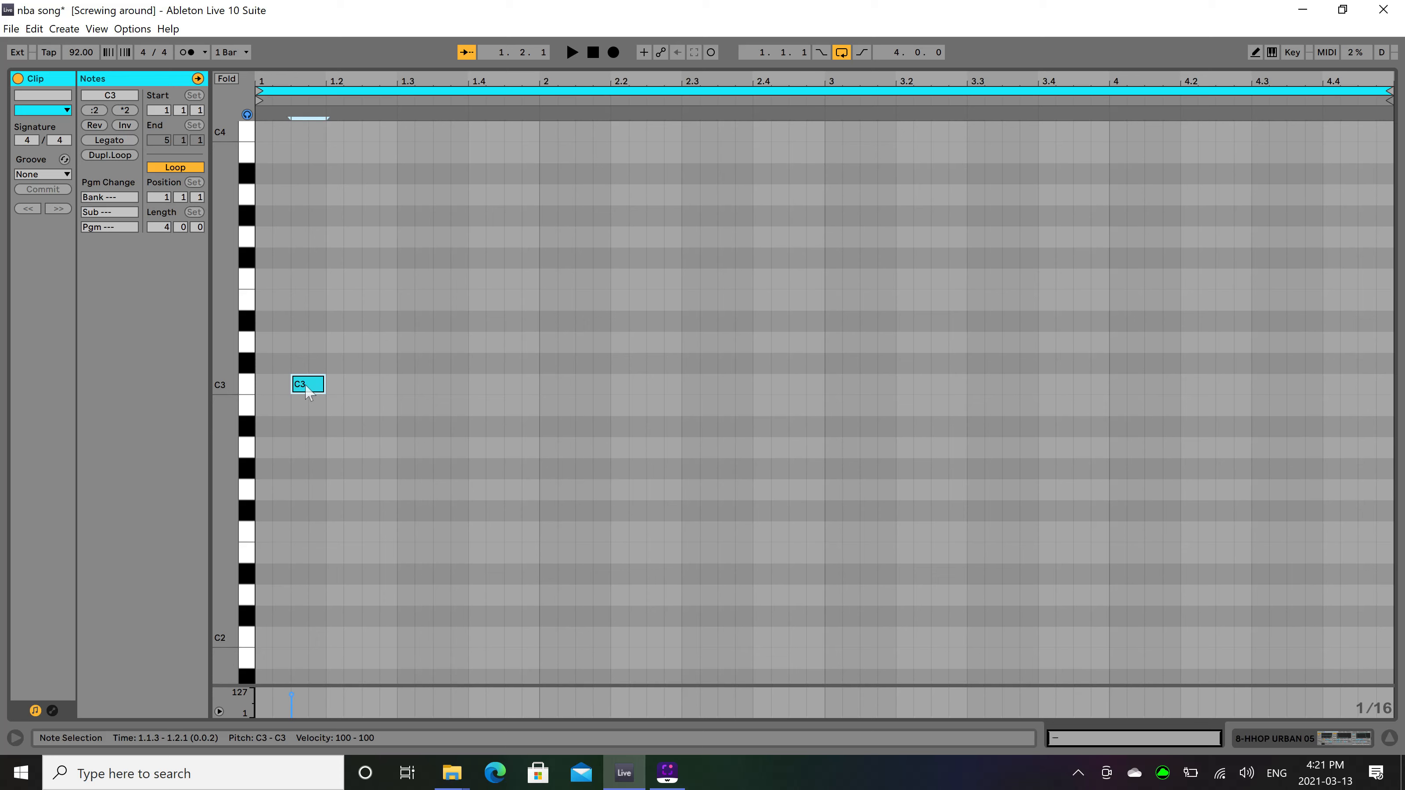
{"action": "double_click", "coordinate": [305, 383]}
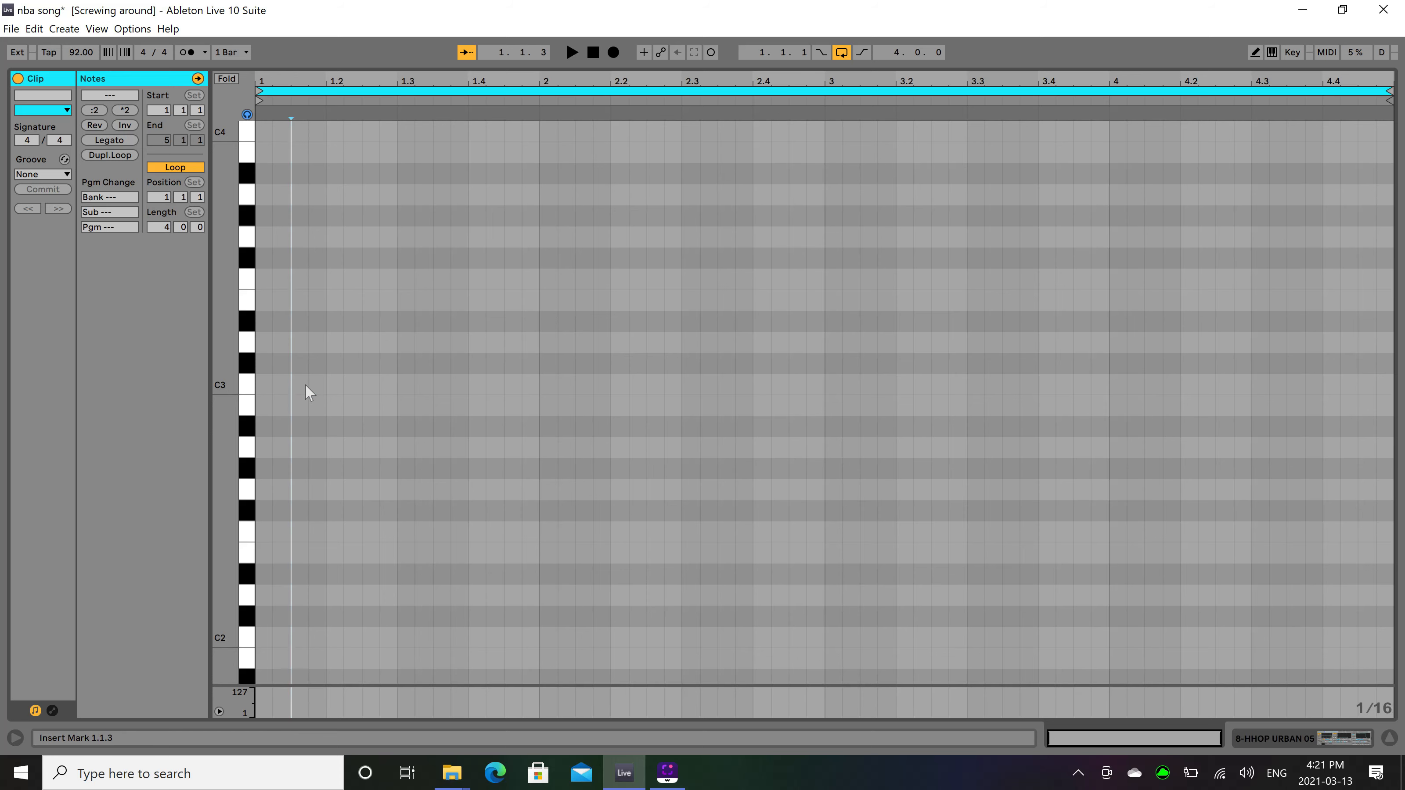
{"action": "left_click", "coordinate": [335, 384]}
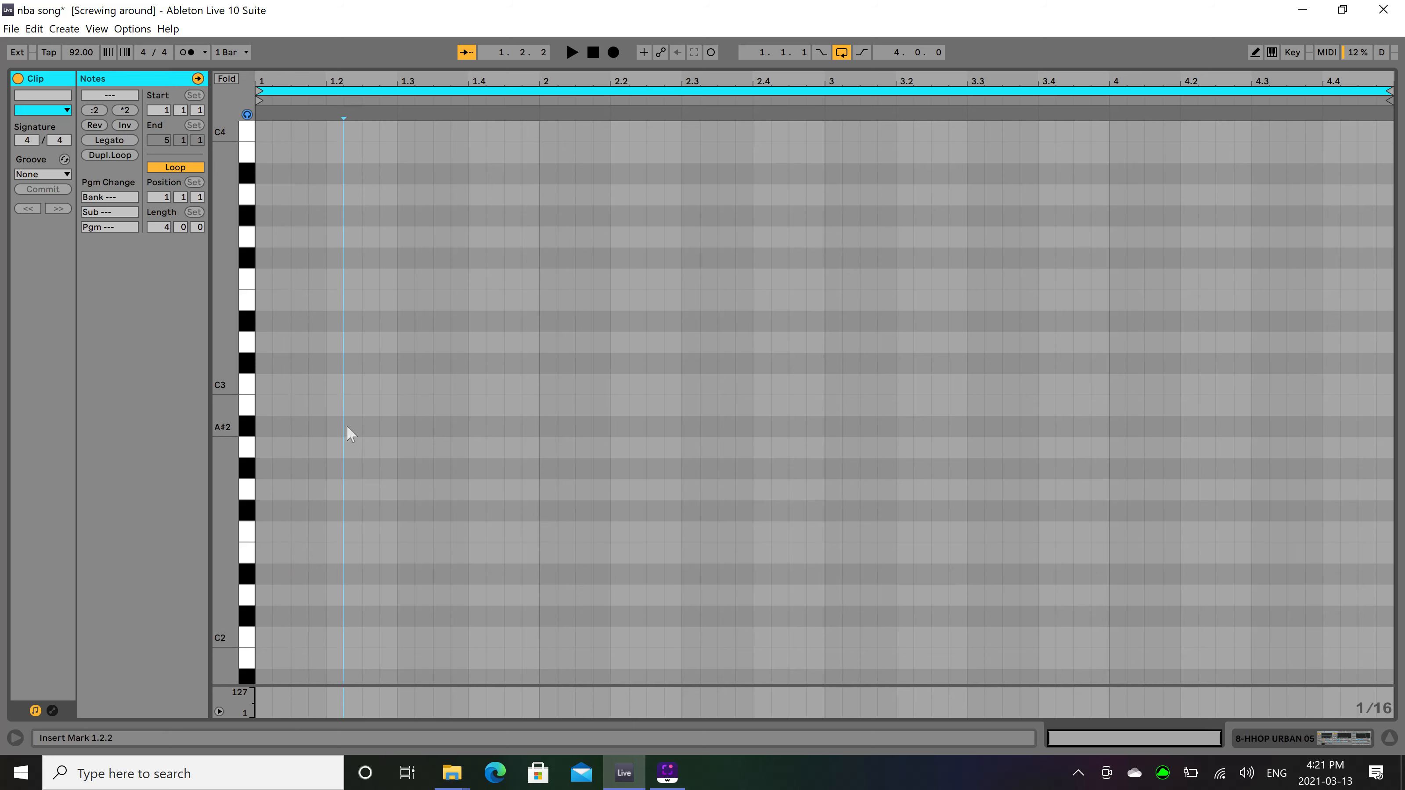
Play the beat, add a C3 note from 1.1.3 to 1.2.1 in the open hi-hat clip, and play it again.
{"action": "key", "text": "space"}
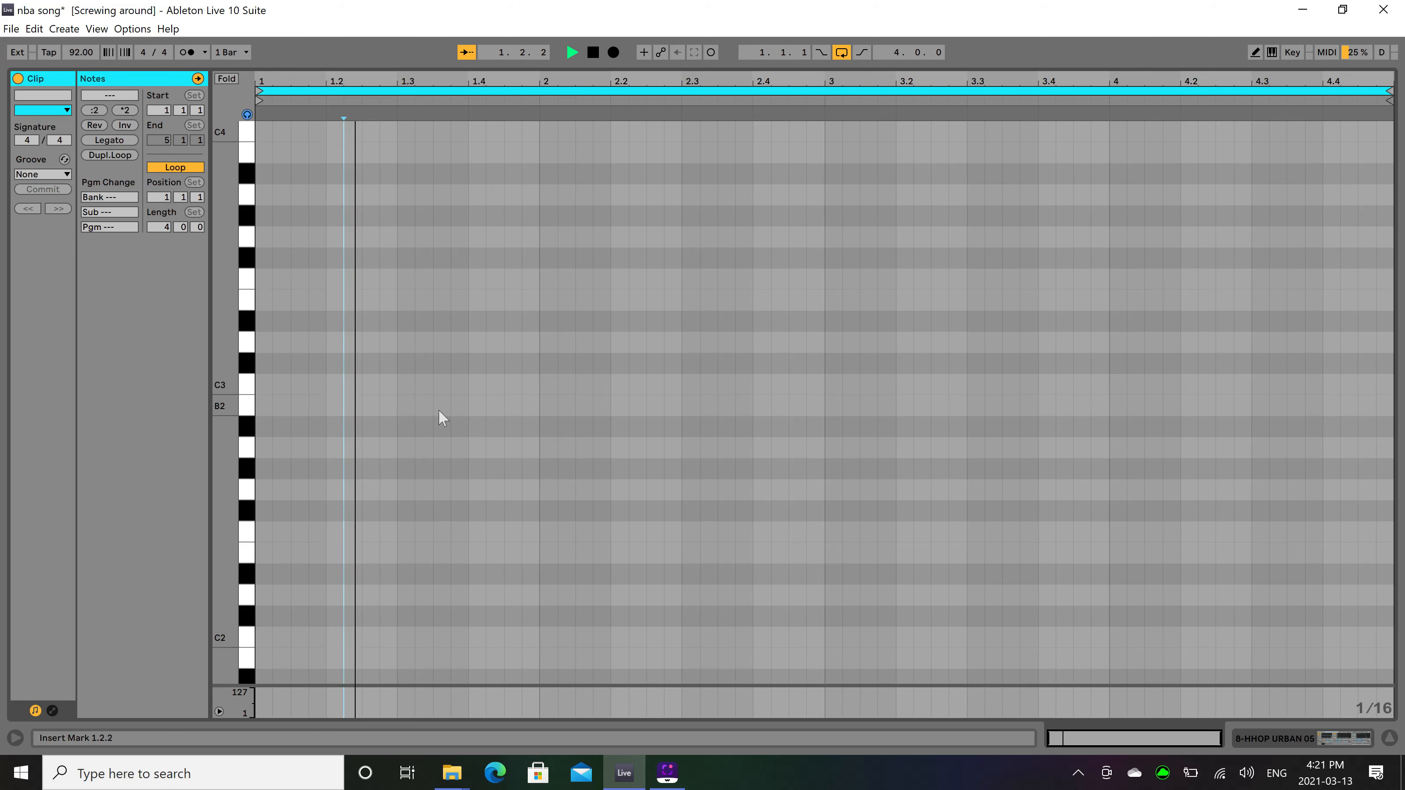
{"action": "key", "text": "space"}
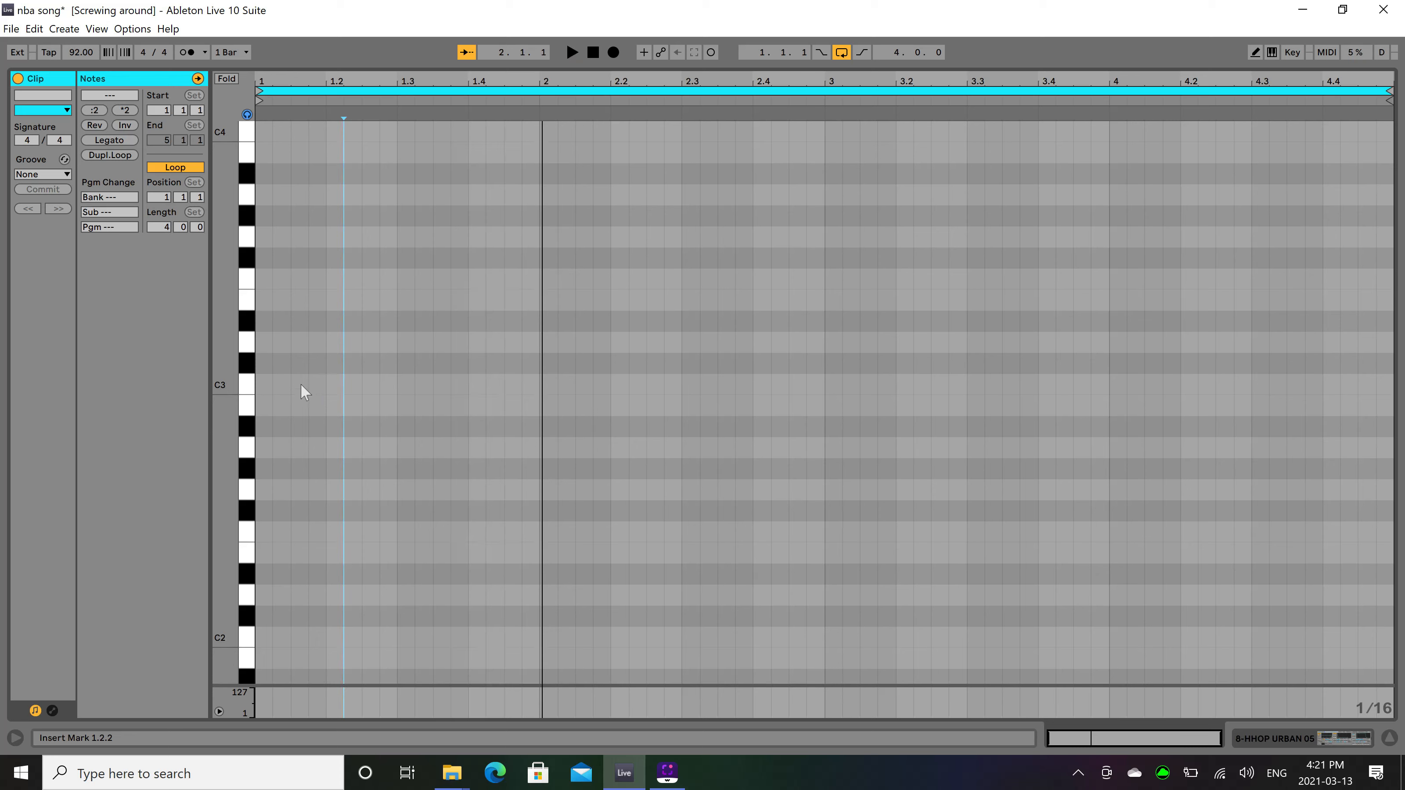
{"action": "double_click", "coordinate": [298, 385]}
{"action": "mouse_move", "coordinate": [304, 384]}
{"action": "left_mouse_down"}
{"action": "mouse_move", "coordinate": [338, 385]}
{"action": "mouse_move", "coordinate": [325, 385]}
{"action": "left_mouse_up"}
{"action": "key", "text": "space"}
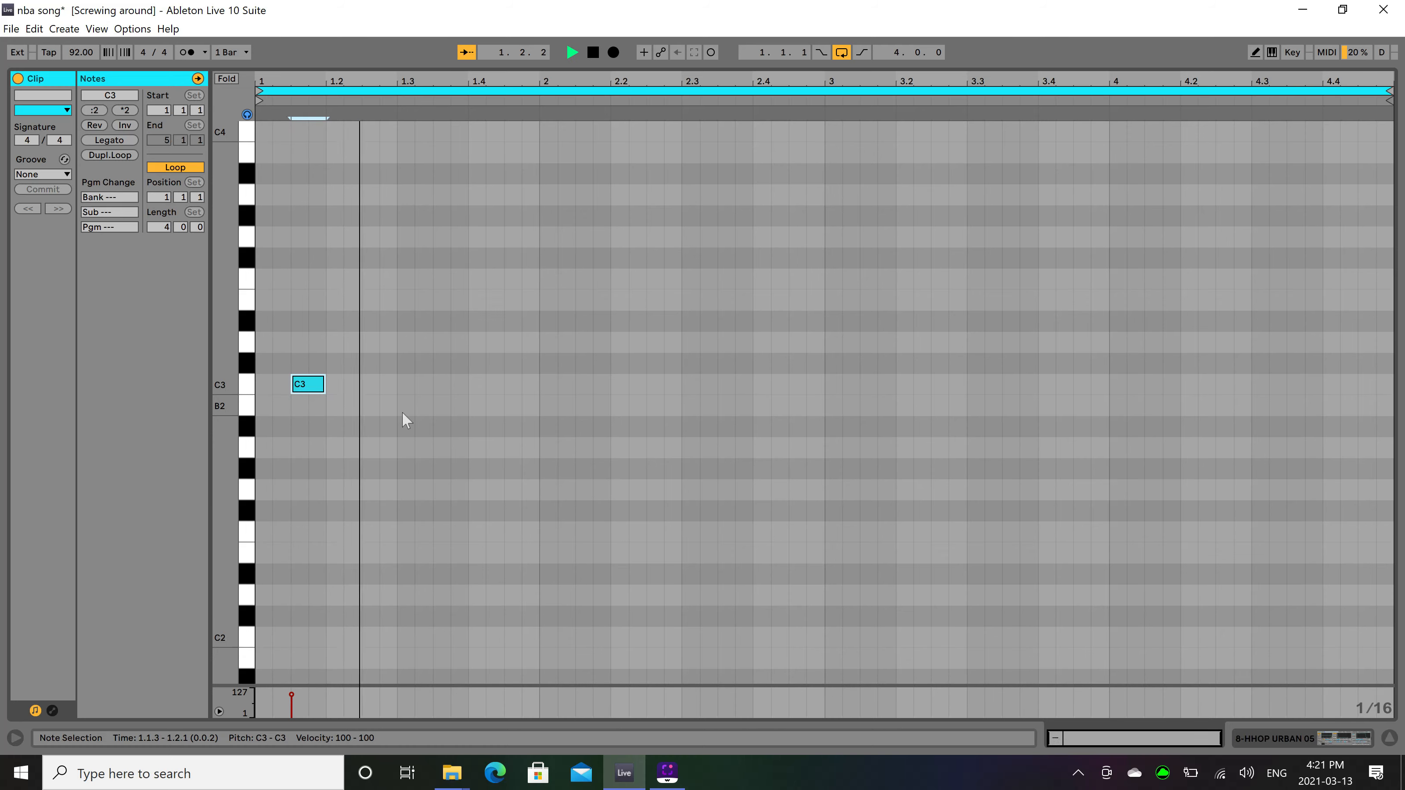